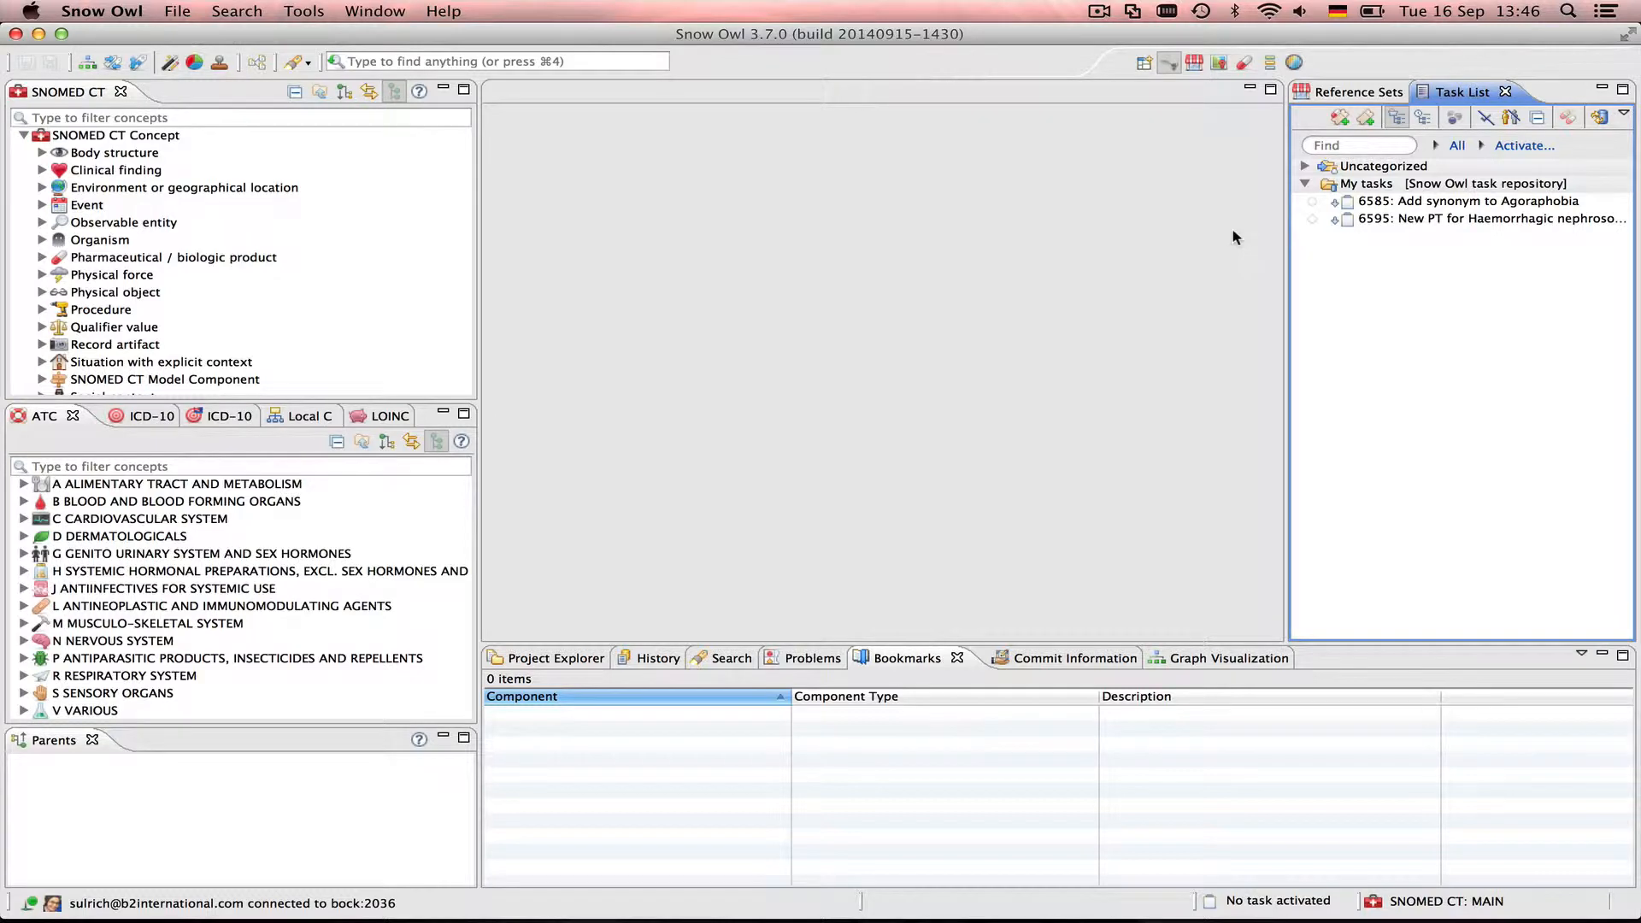
- Start a new task with artifact type SNOMED CT authoring and the title "Add synonym to Hantaan virus"
mouse_move(1160, 921)
click(1366, 119)
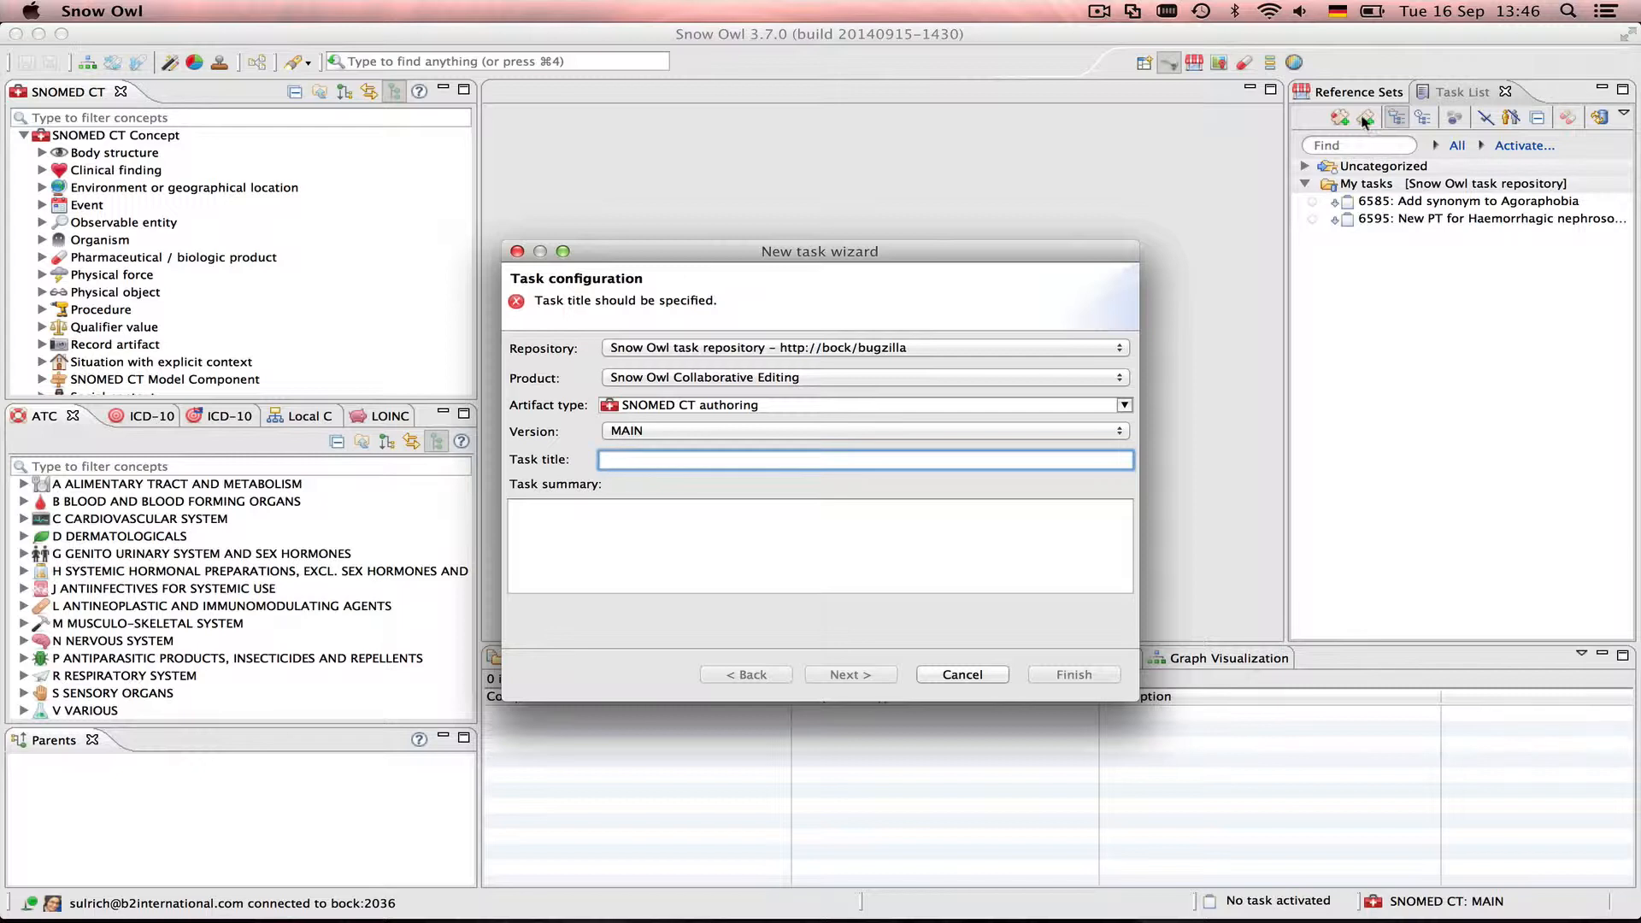
click(1124, 407)
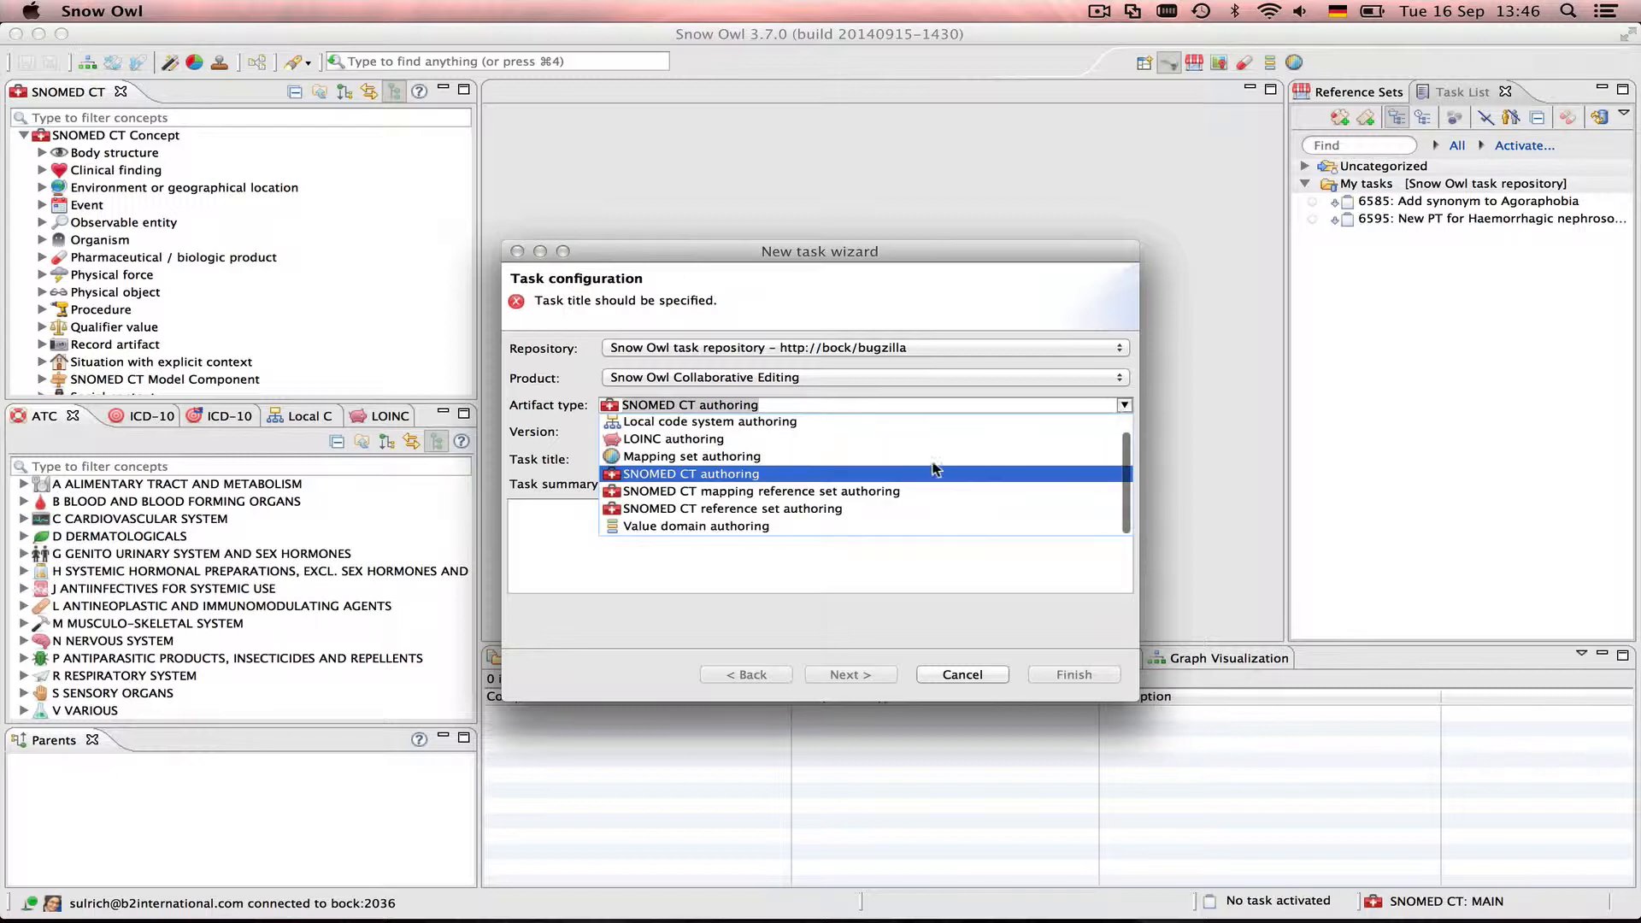
click(878, 474)
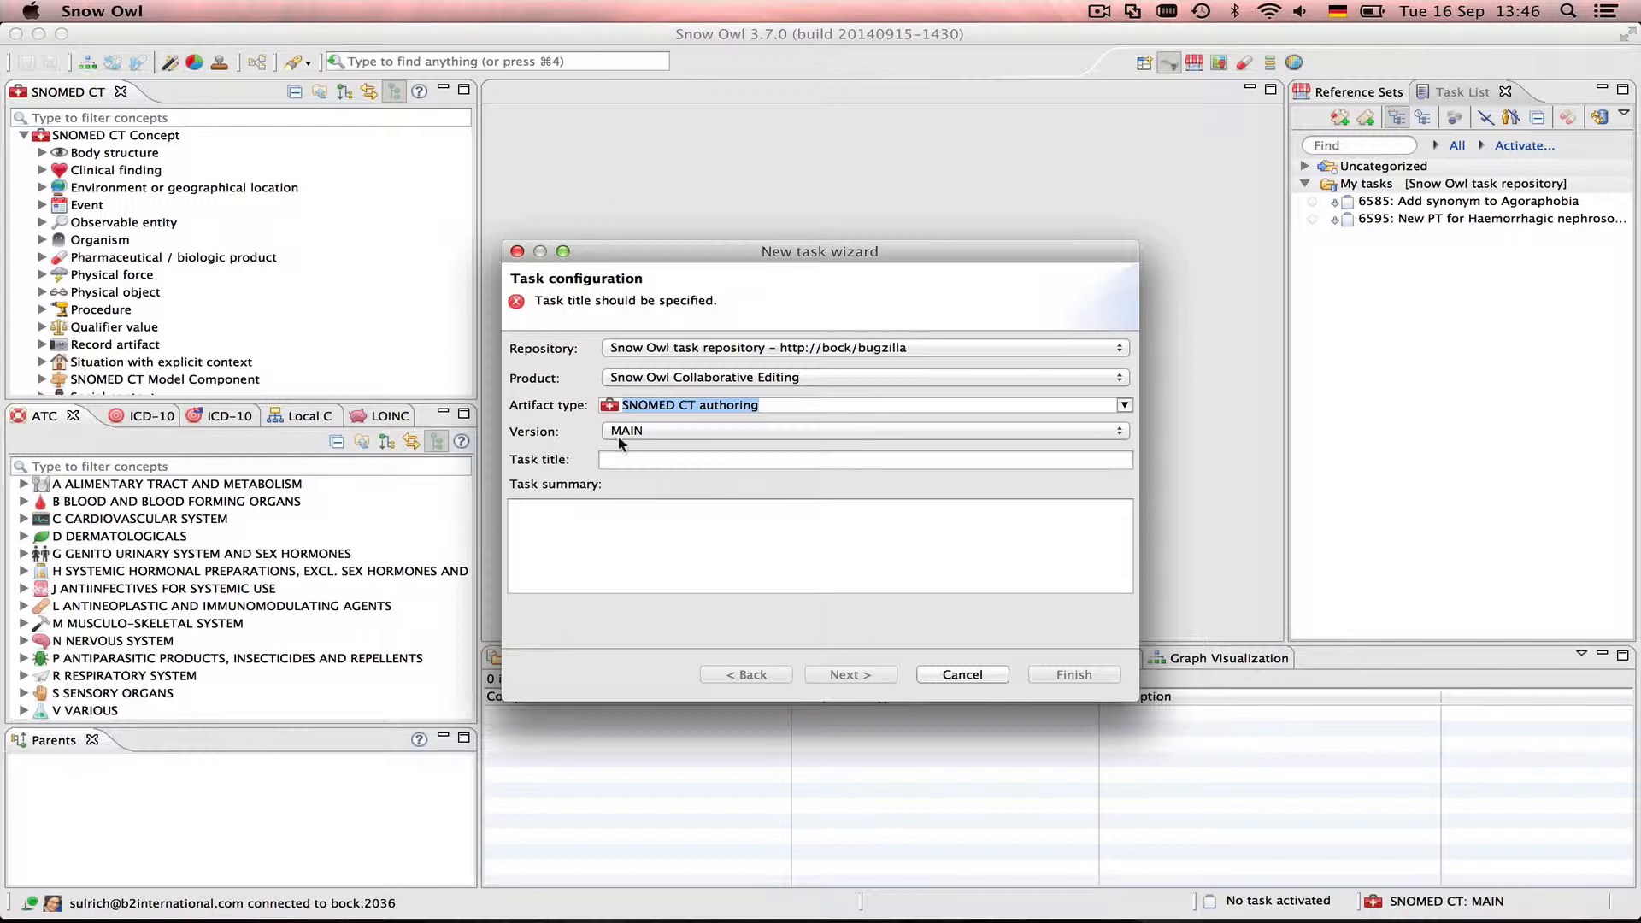
click(631, 460)
text(Add synonym to Hantaan virus)
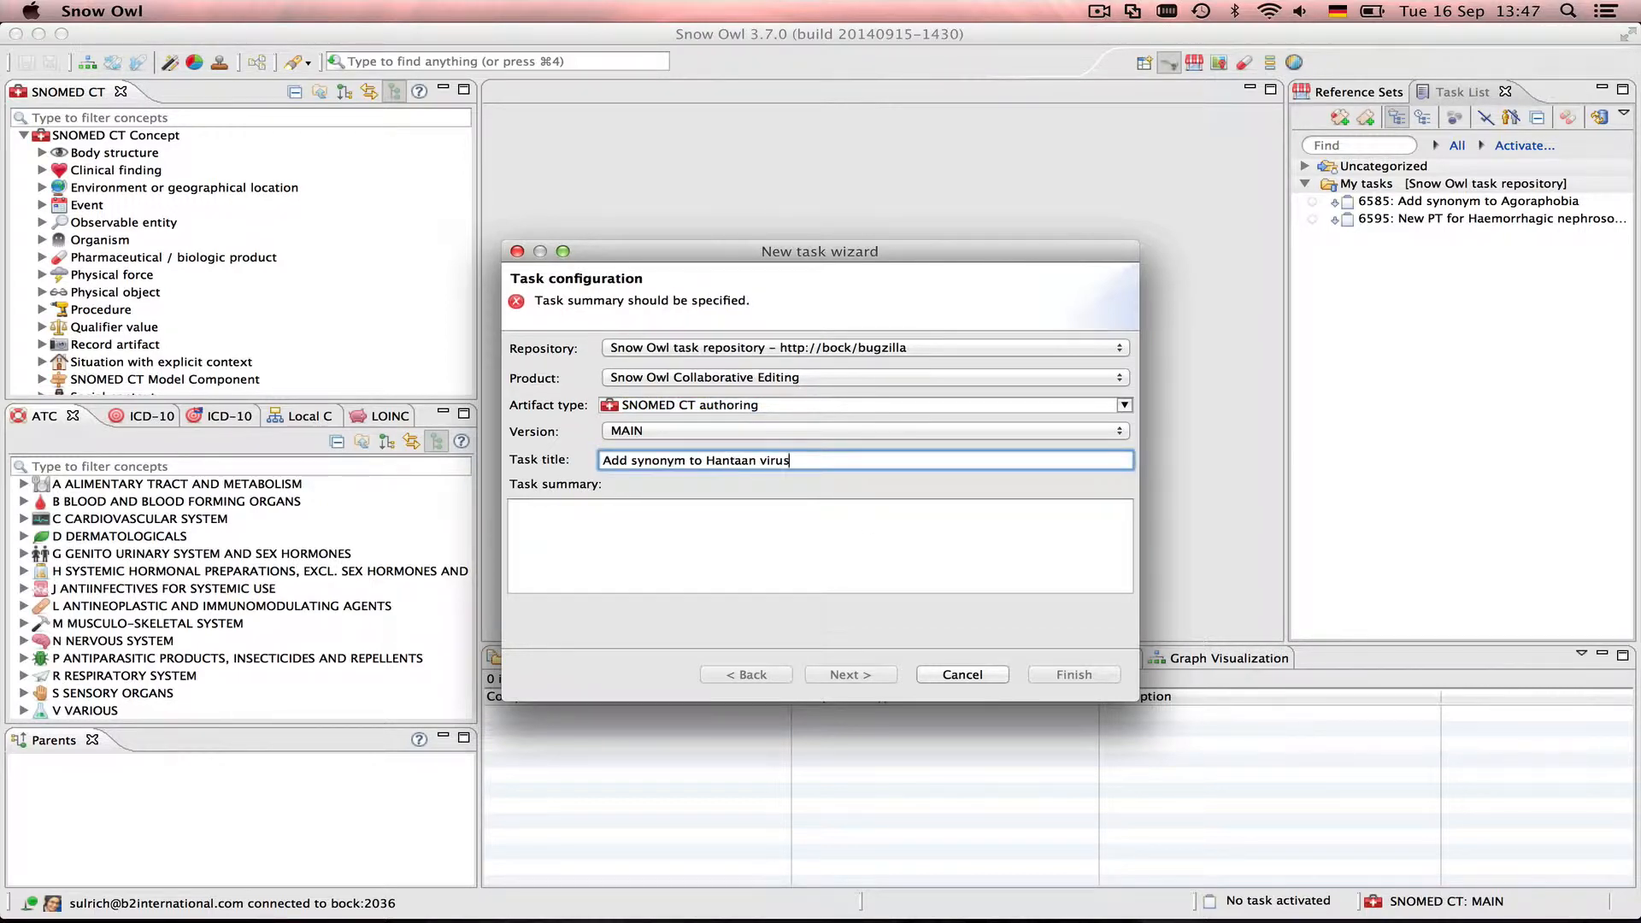
- Enter the task summary "Add synonym to Hantaan virus and set as PT" and continue to the scenario configuration
click(578, 518)
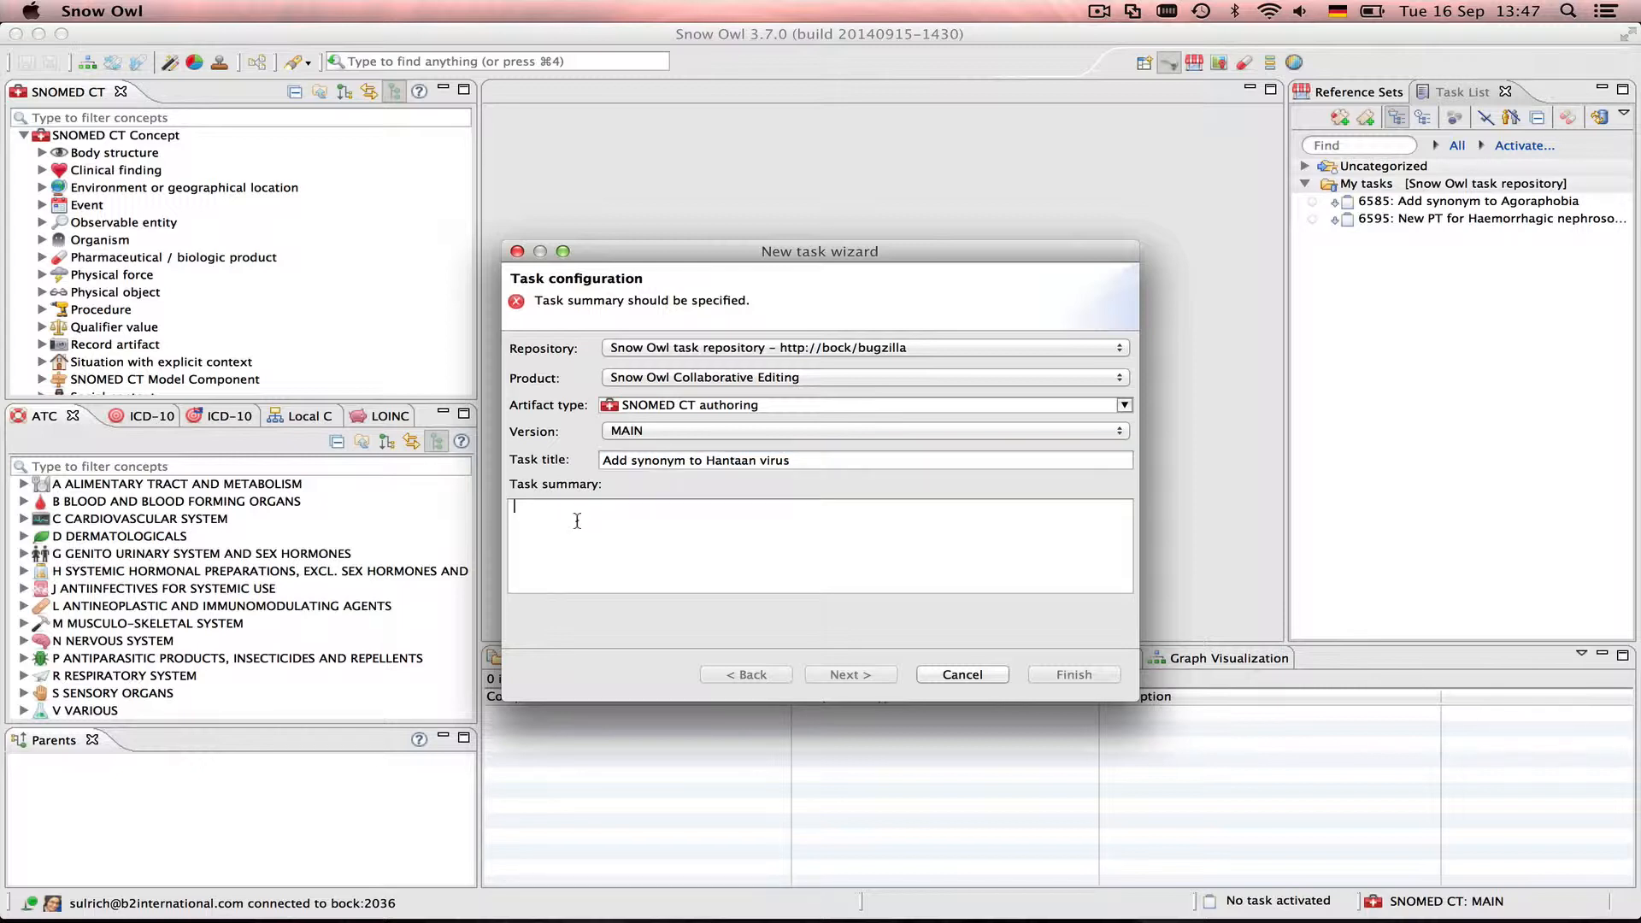
text(Add synonym to Hantaan virus)
text(and)
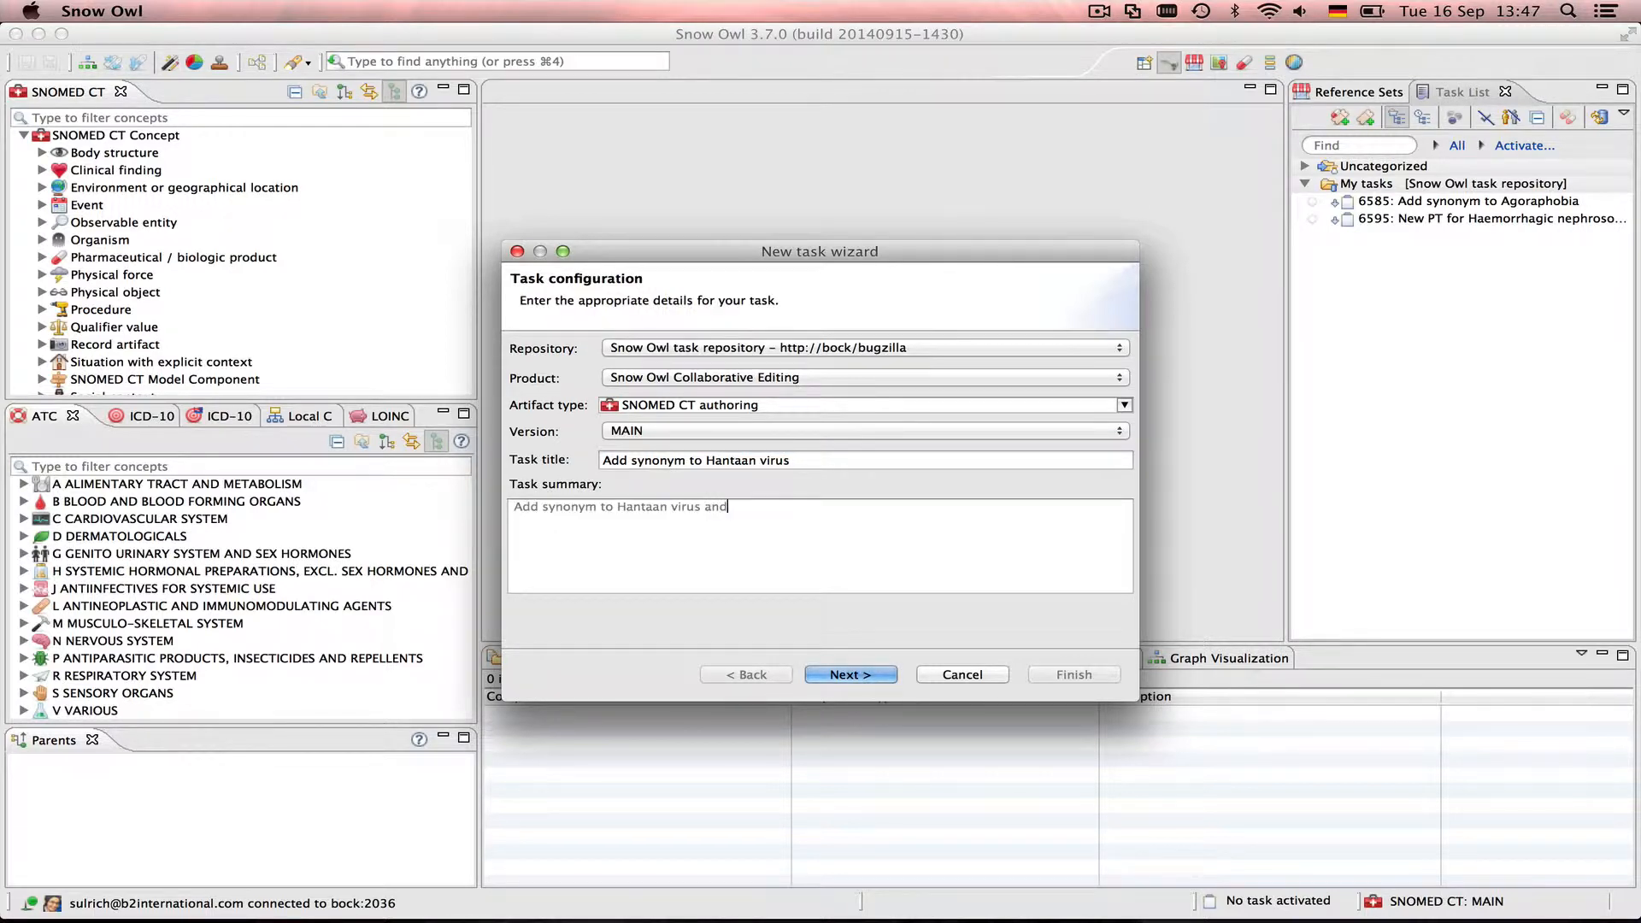
text( set as PT)
click(850, 673)
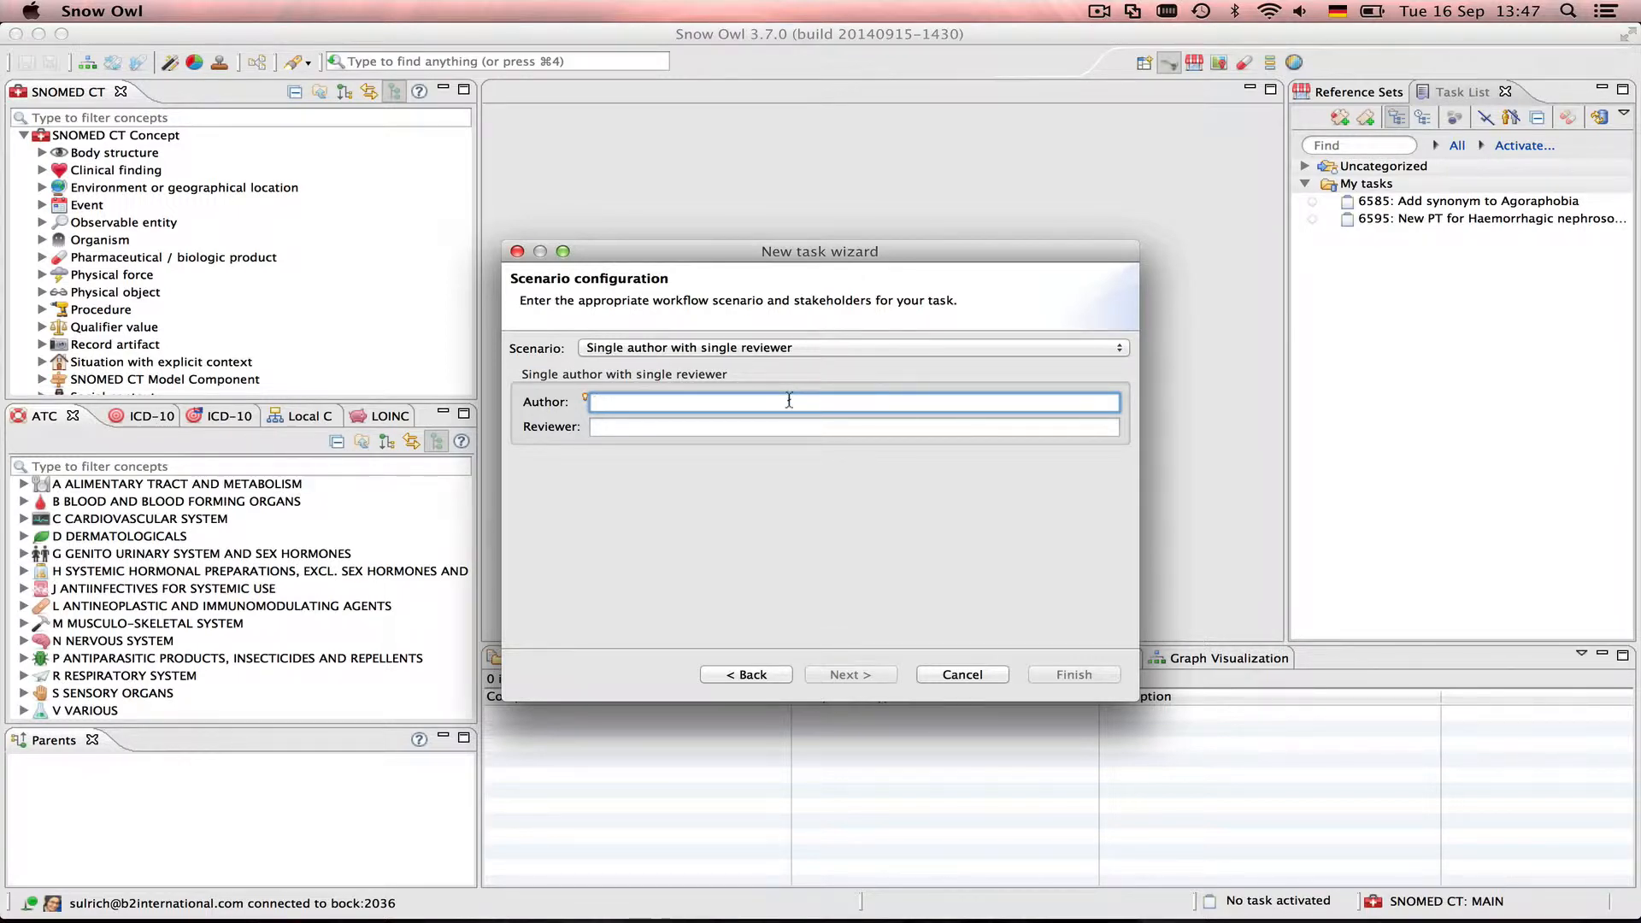
- Assign the author's and reviewer's user accounts in the single author with single reviewer scenario and create the task
key(ctrl+space)
text(bu)
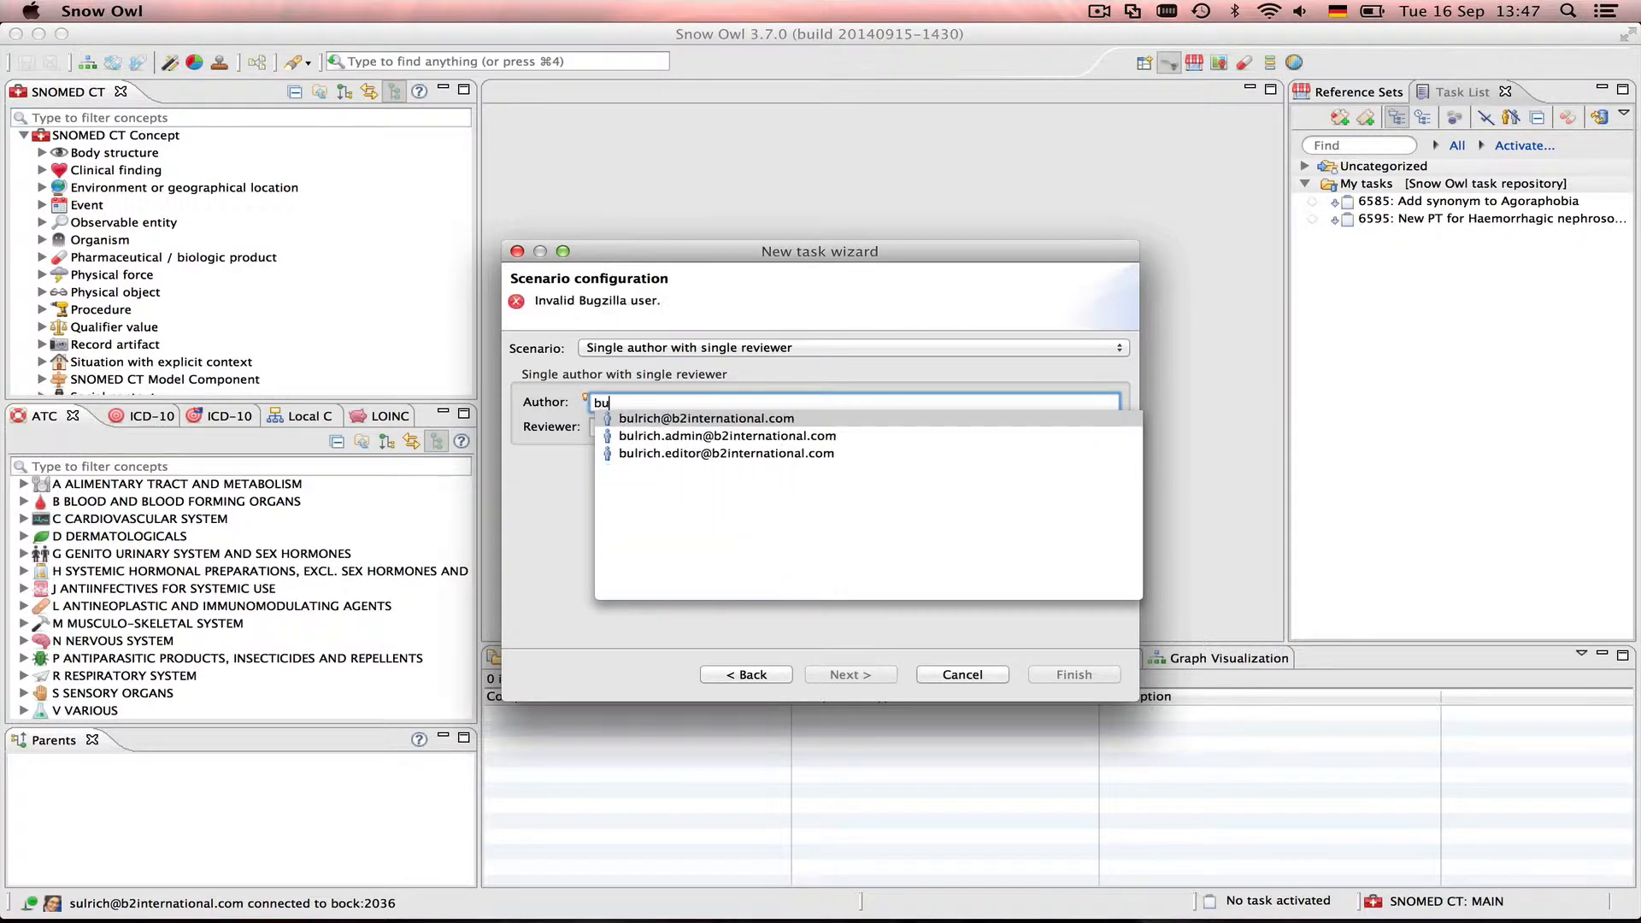
key(Return)
key(Tab)
key(ctrl+space)
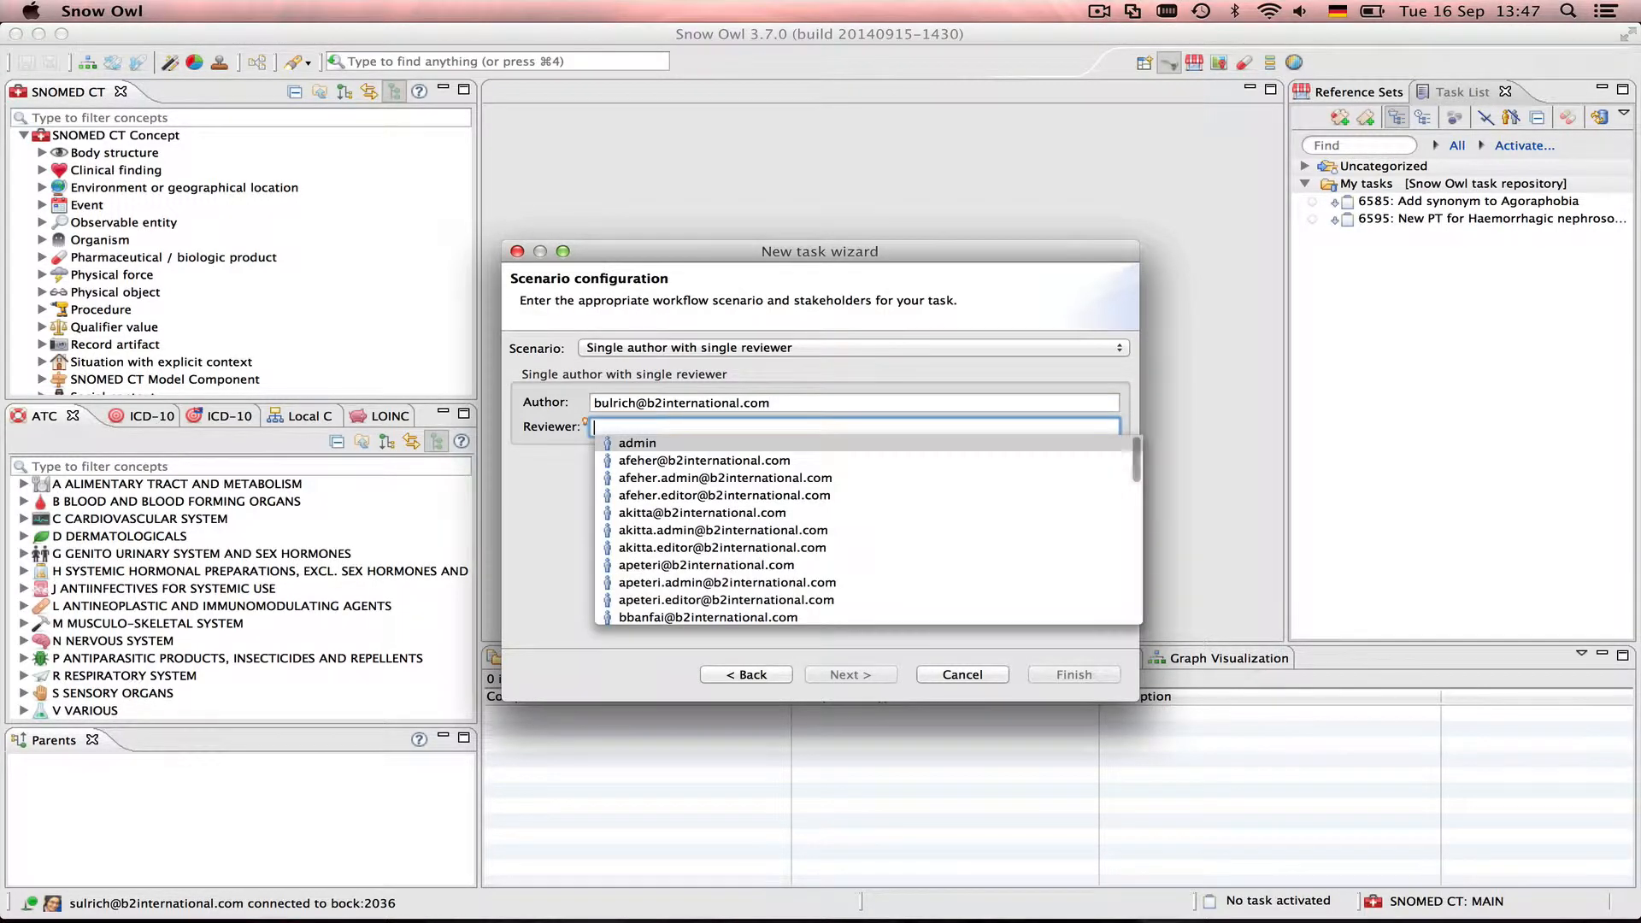
text(ob)
key(Return)
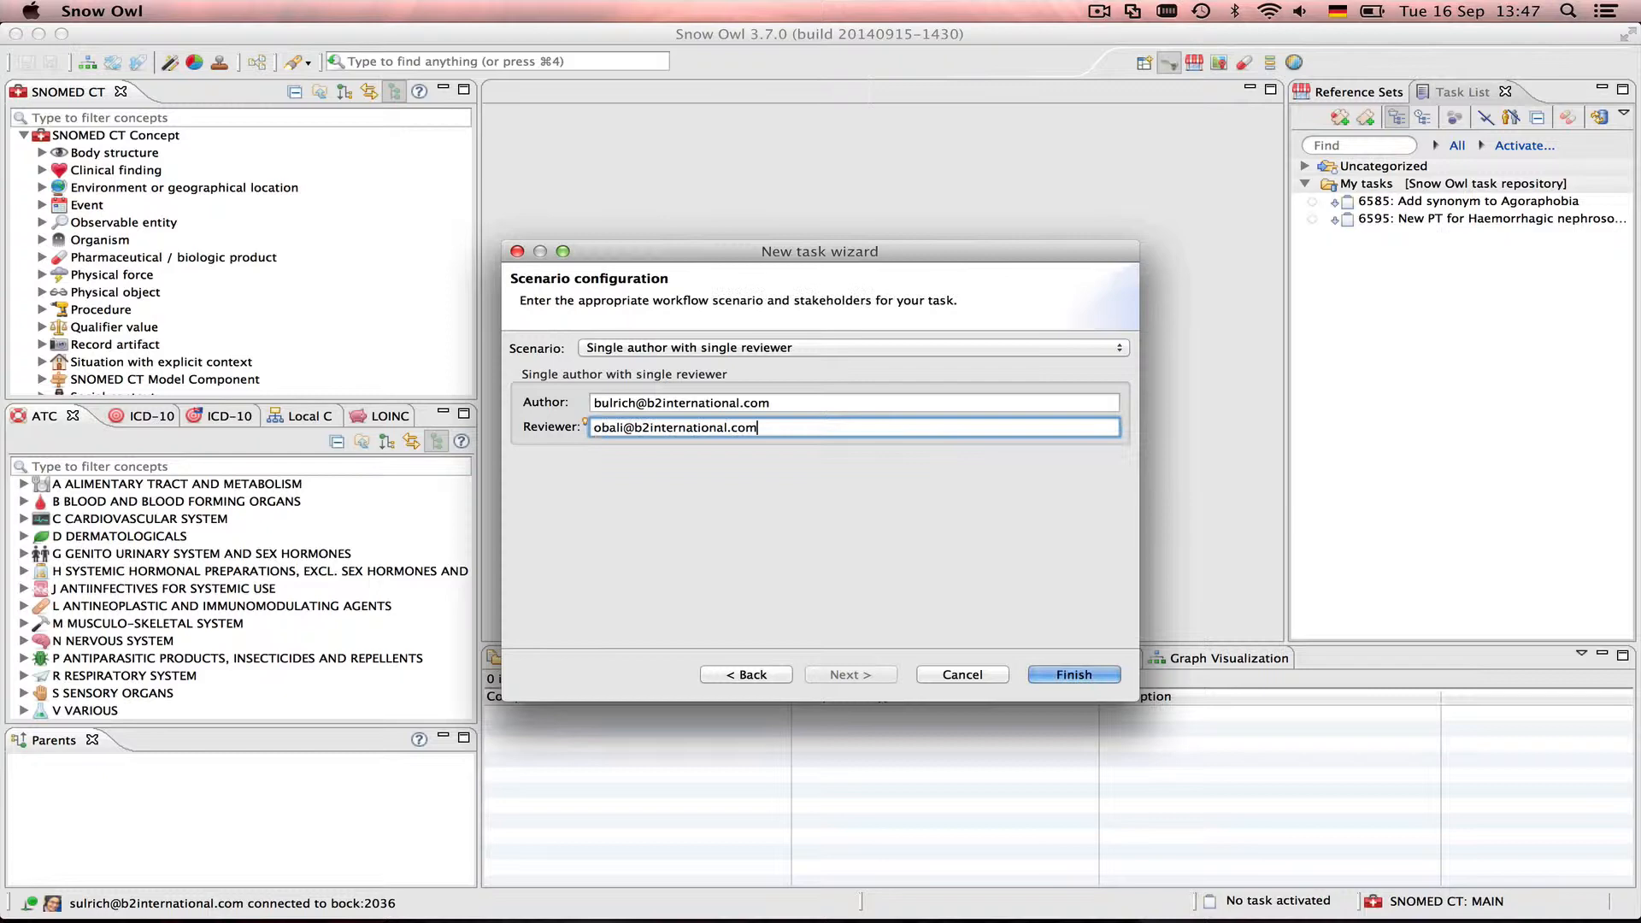
click(1078, 674)
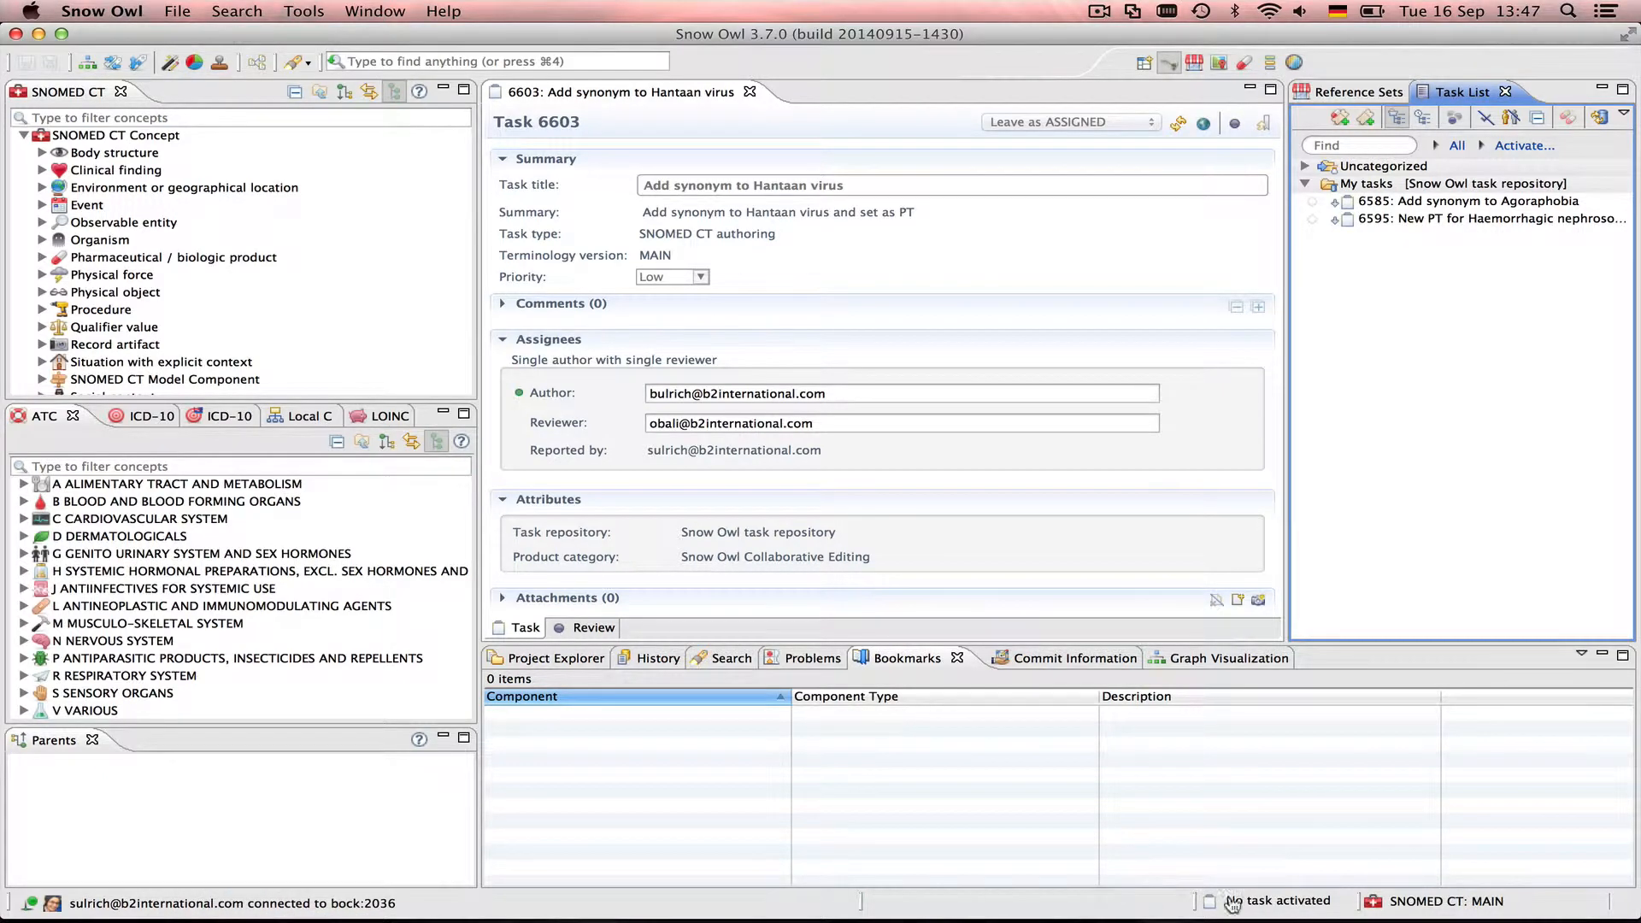
- Switch to the author's Snow Owl instance, filter SNOMED CT for "hanta", and examine the Hantaan virus concept and its available actions
mouse_move(1217, 895)
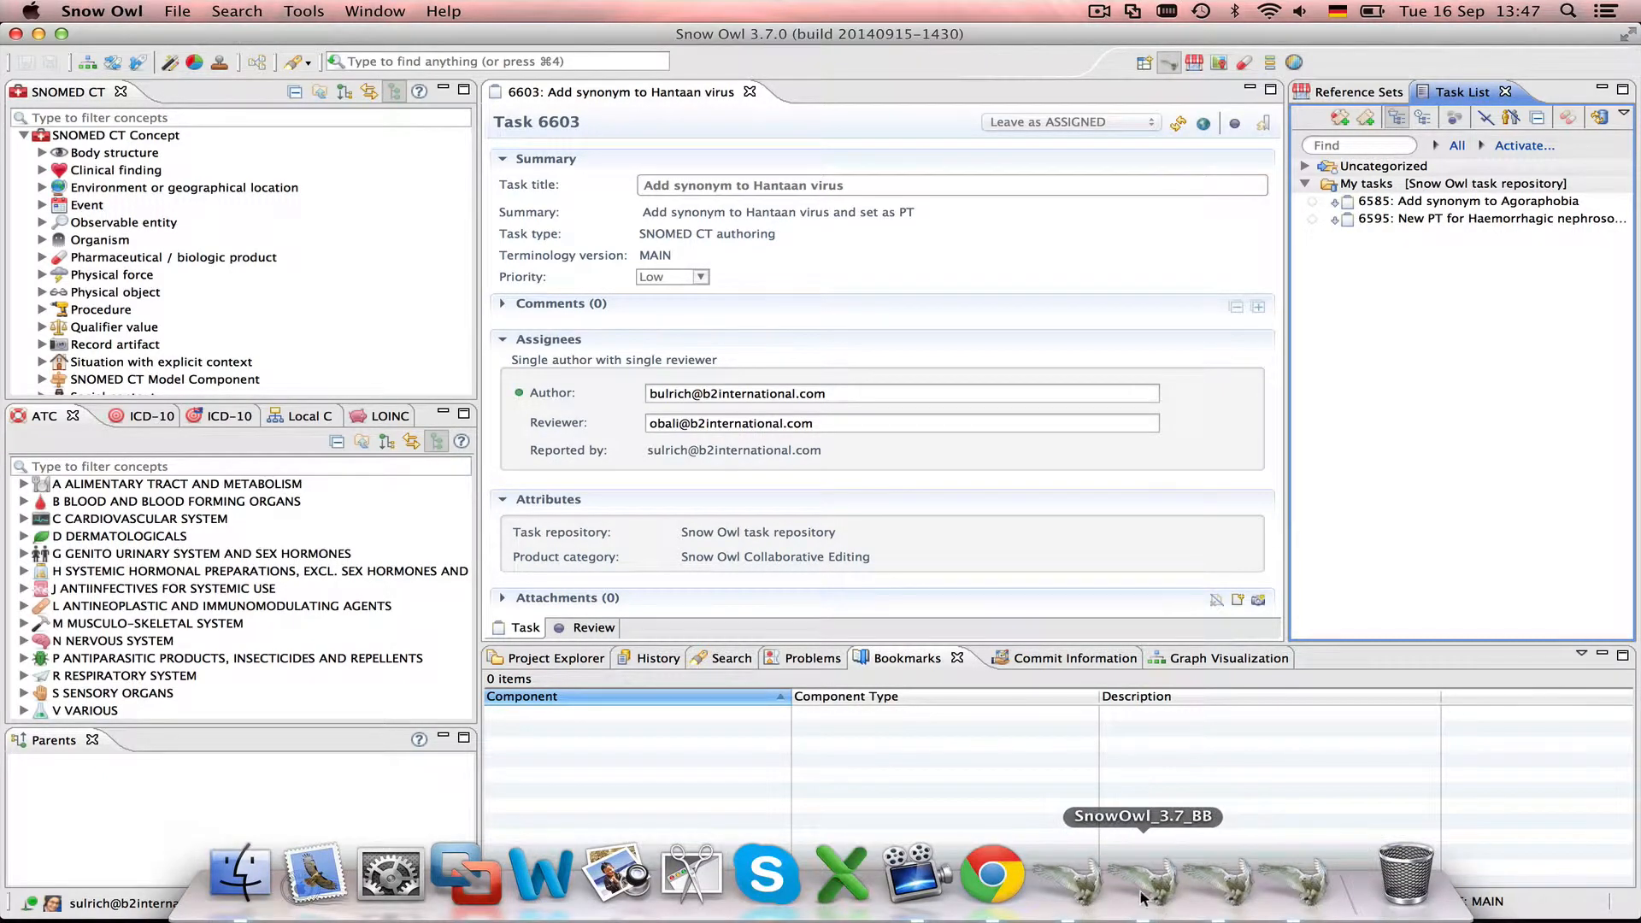
click(1084, 893)
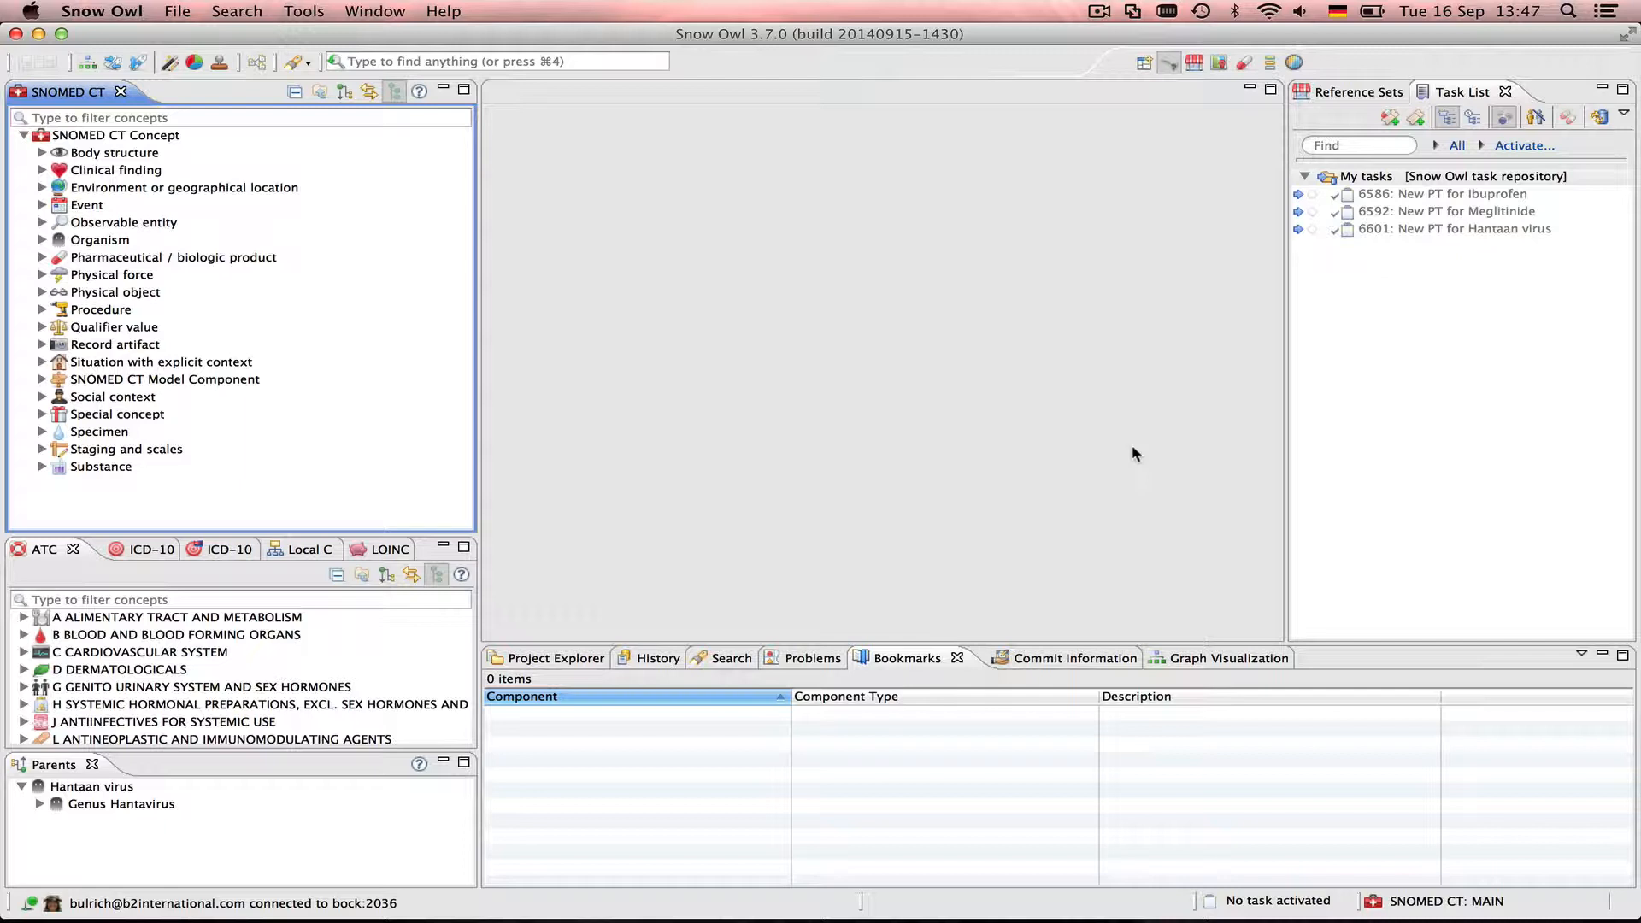
click(194, 117)
text(hanta)
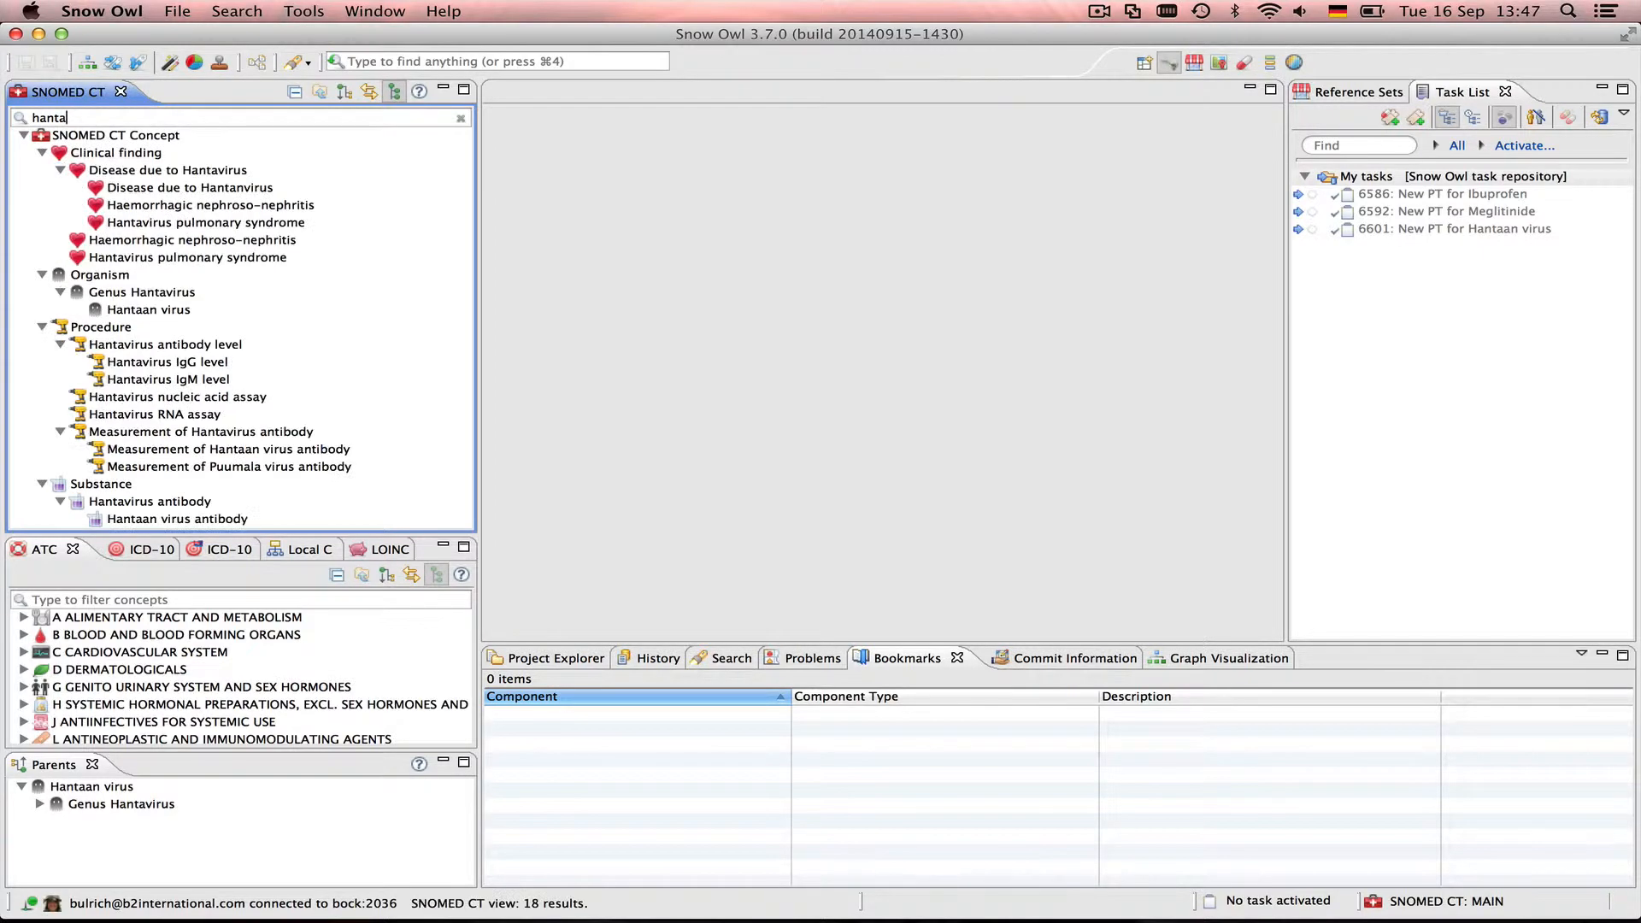
double_click(154, 311)
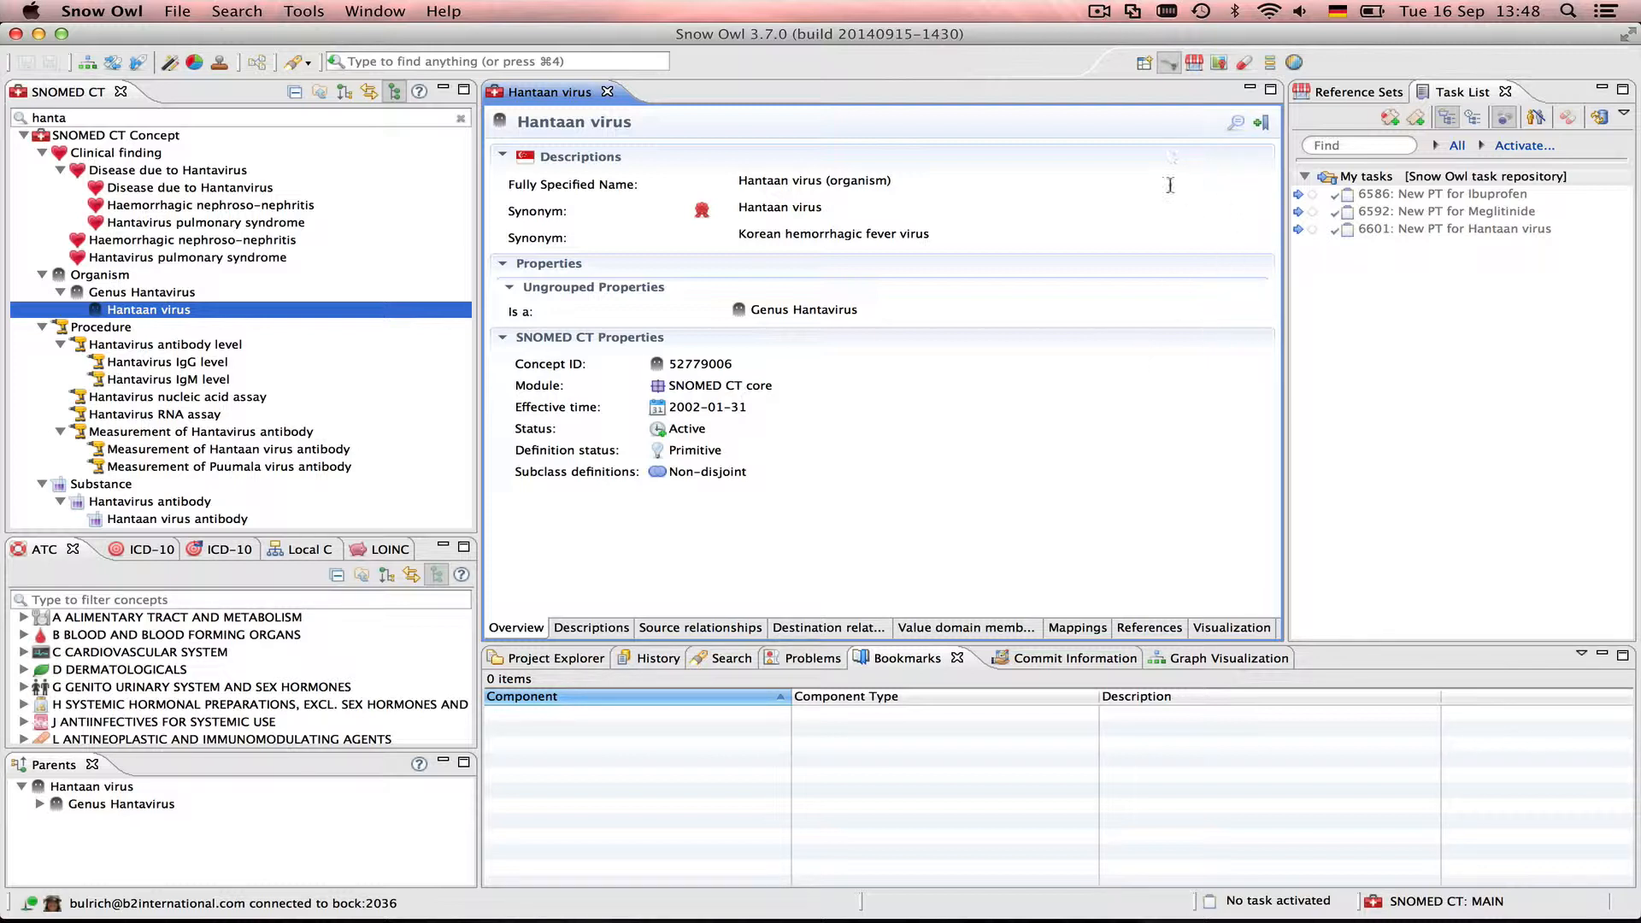
right_click(142, 315)
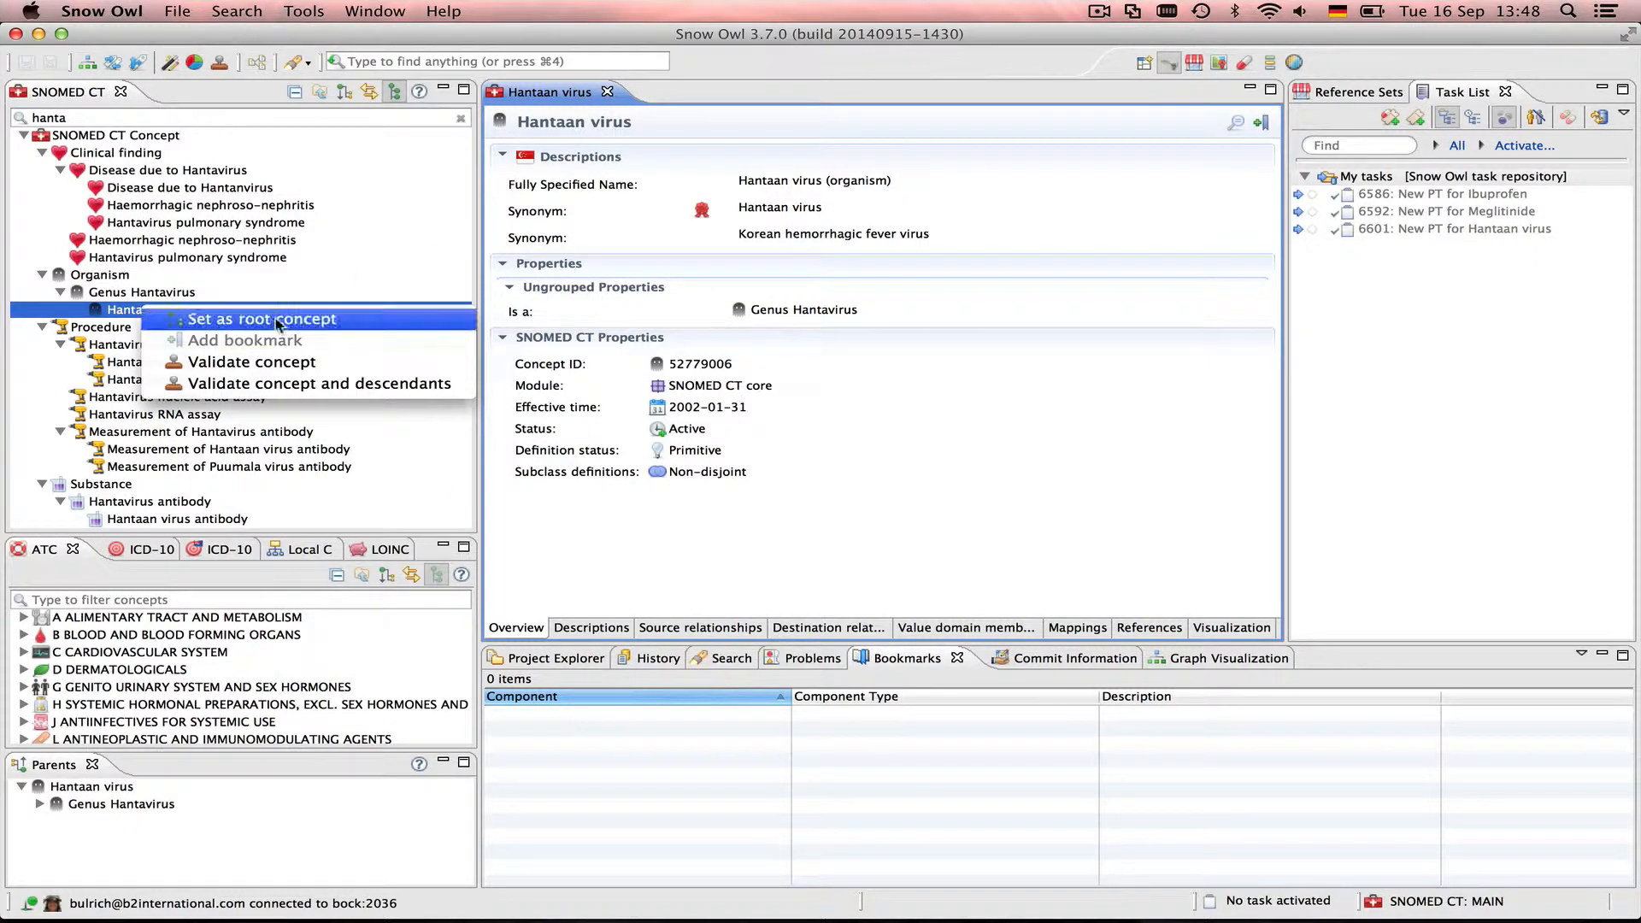
click(345, 389)
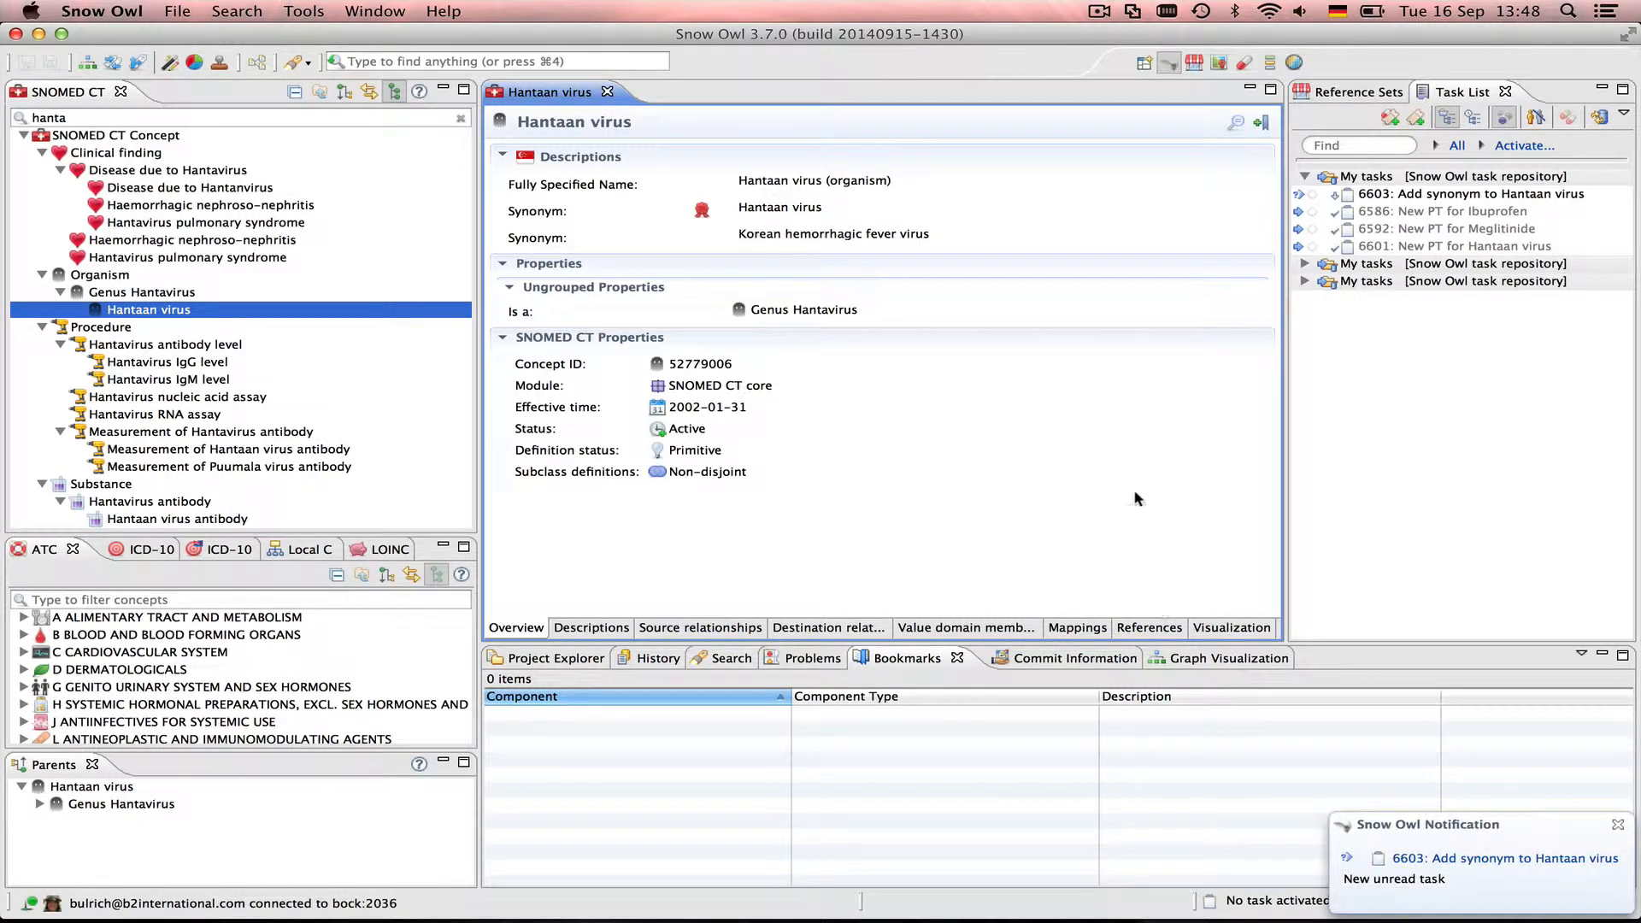
- Open the task "Add synonym to Hantaan virus", close the concept editor, and activate the task
click(1618, 824)
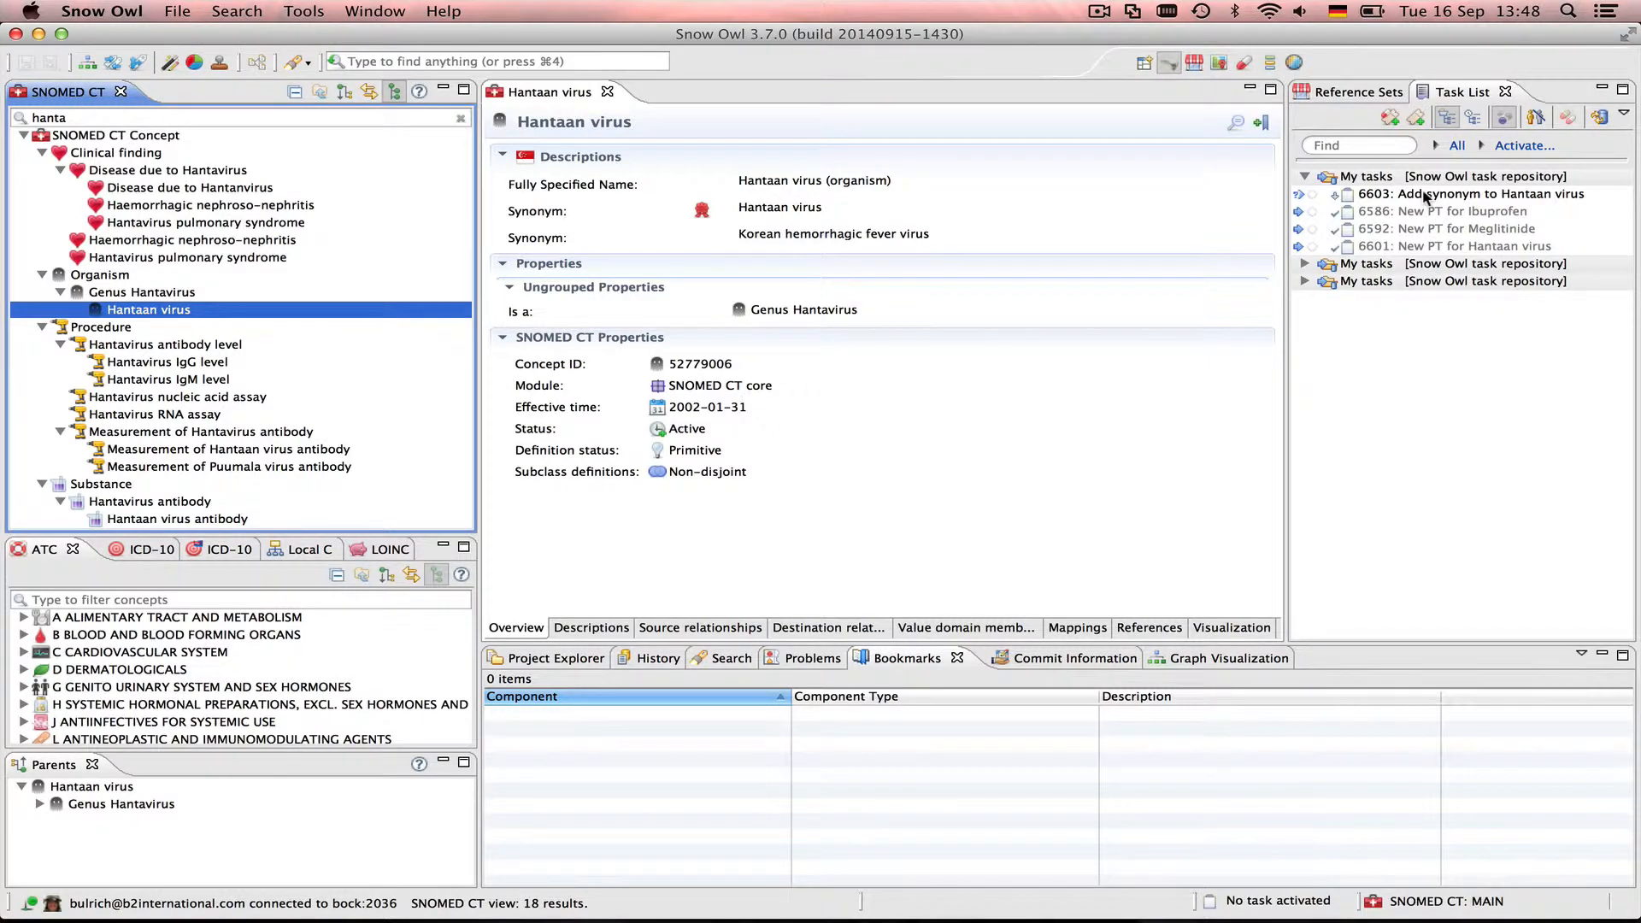
mouse_move(1425, 197)
double_click(1424, 197)
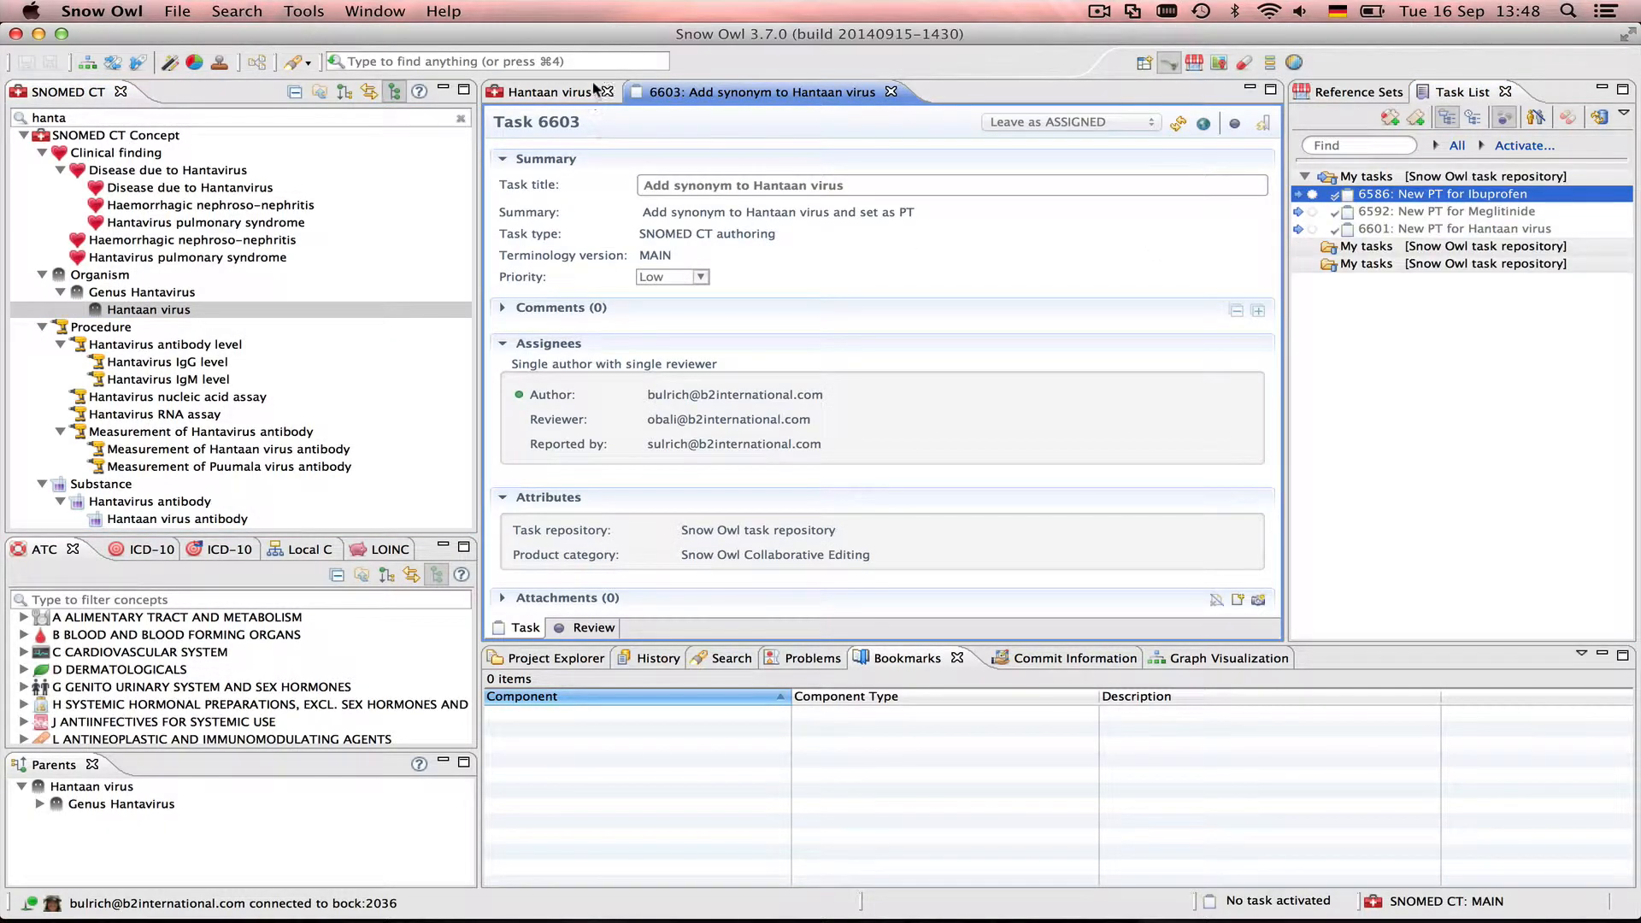
click(607, 92)
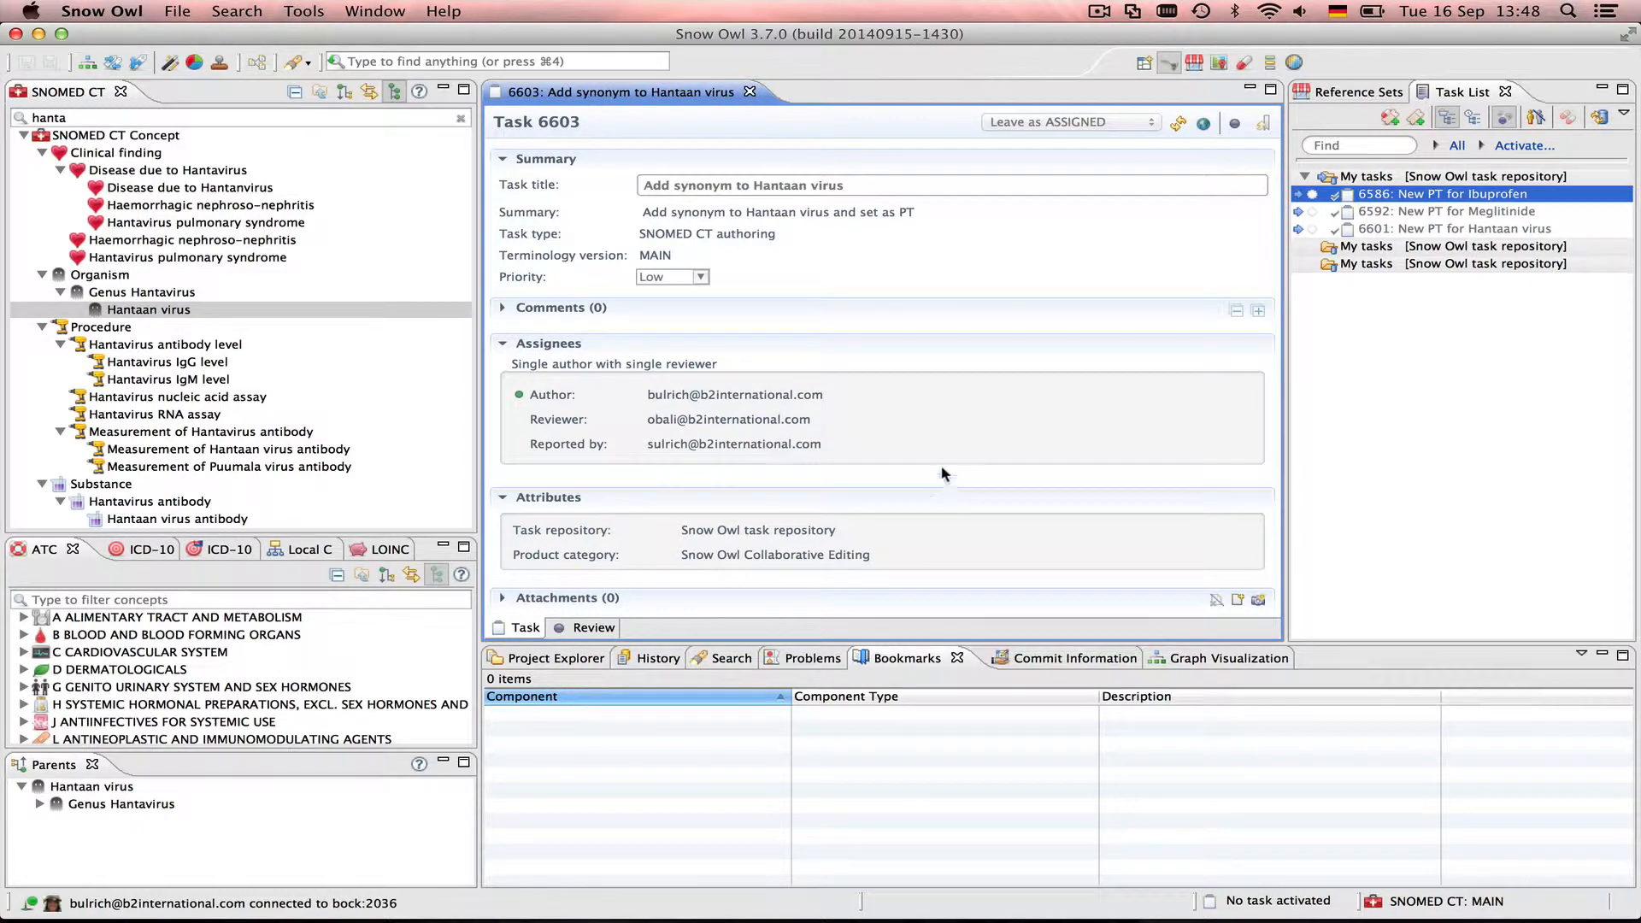
click(1237, 124)
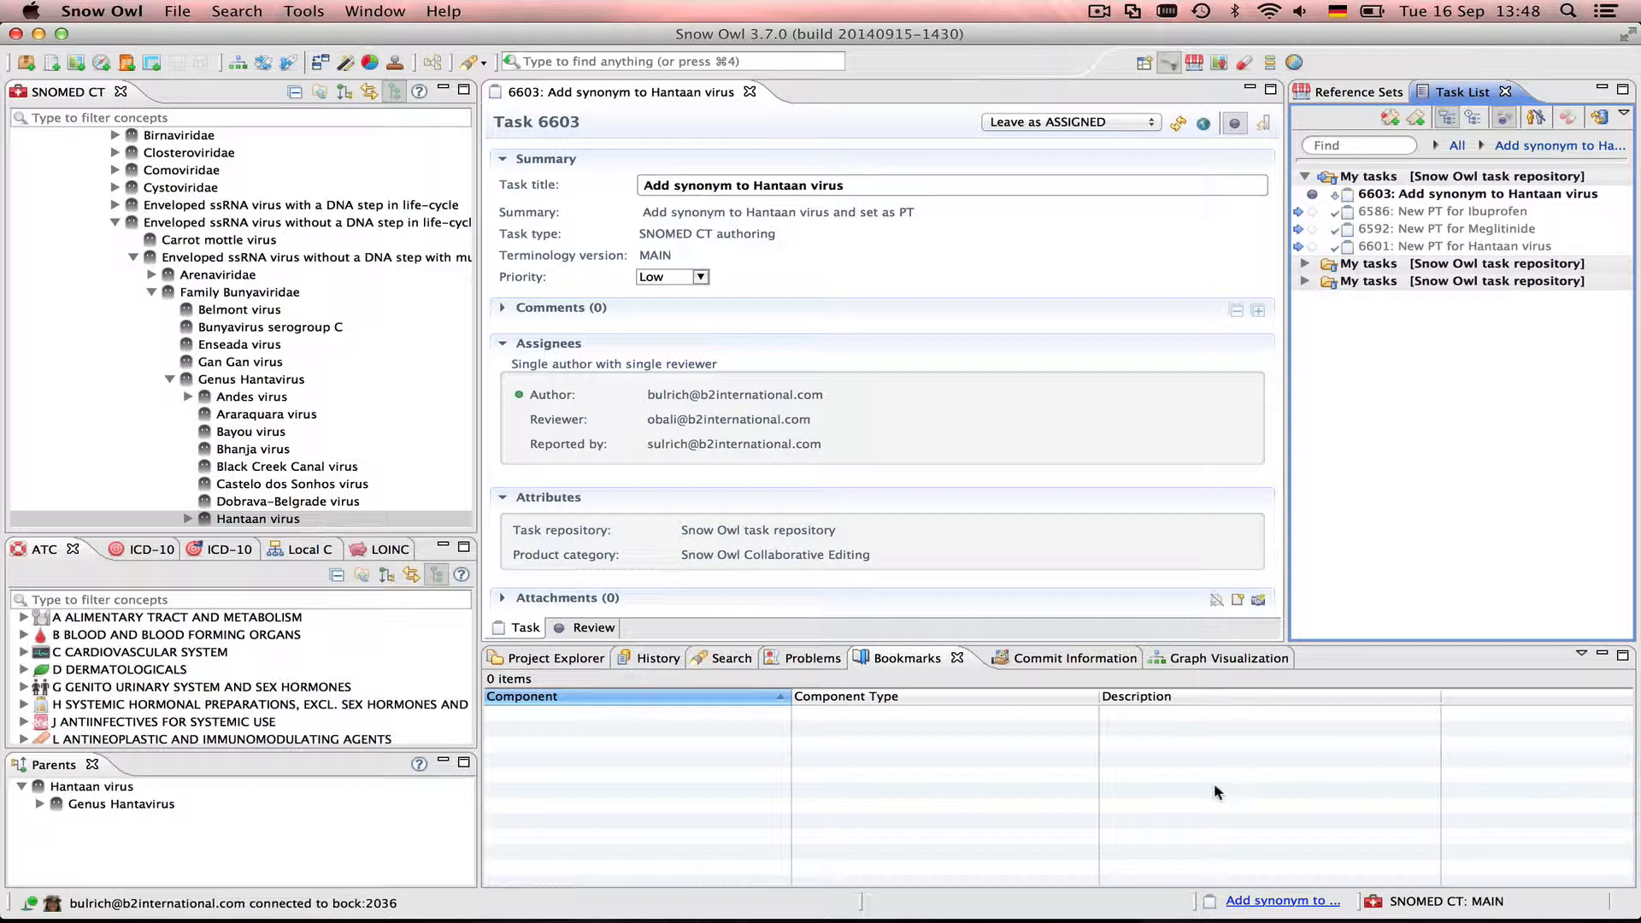
- Open the Hantaan virus concept for editing from the SNOMED CT hierarchy and review its available authoring actions
click(284, 520)
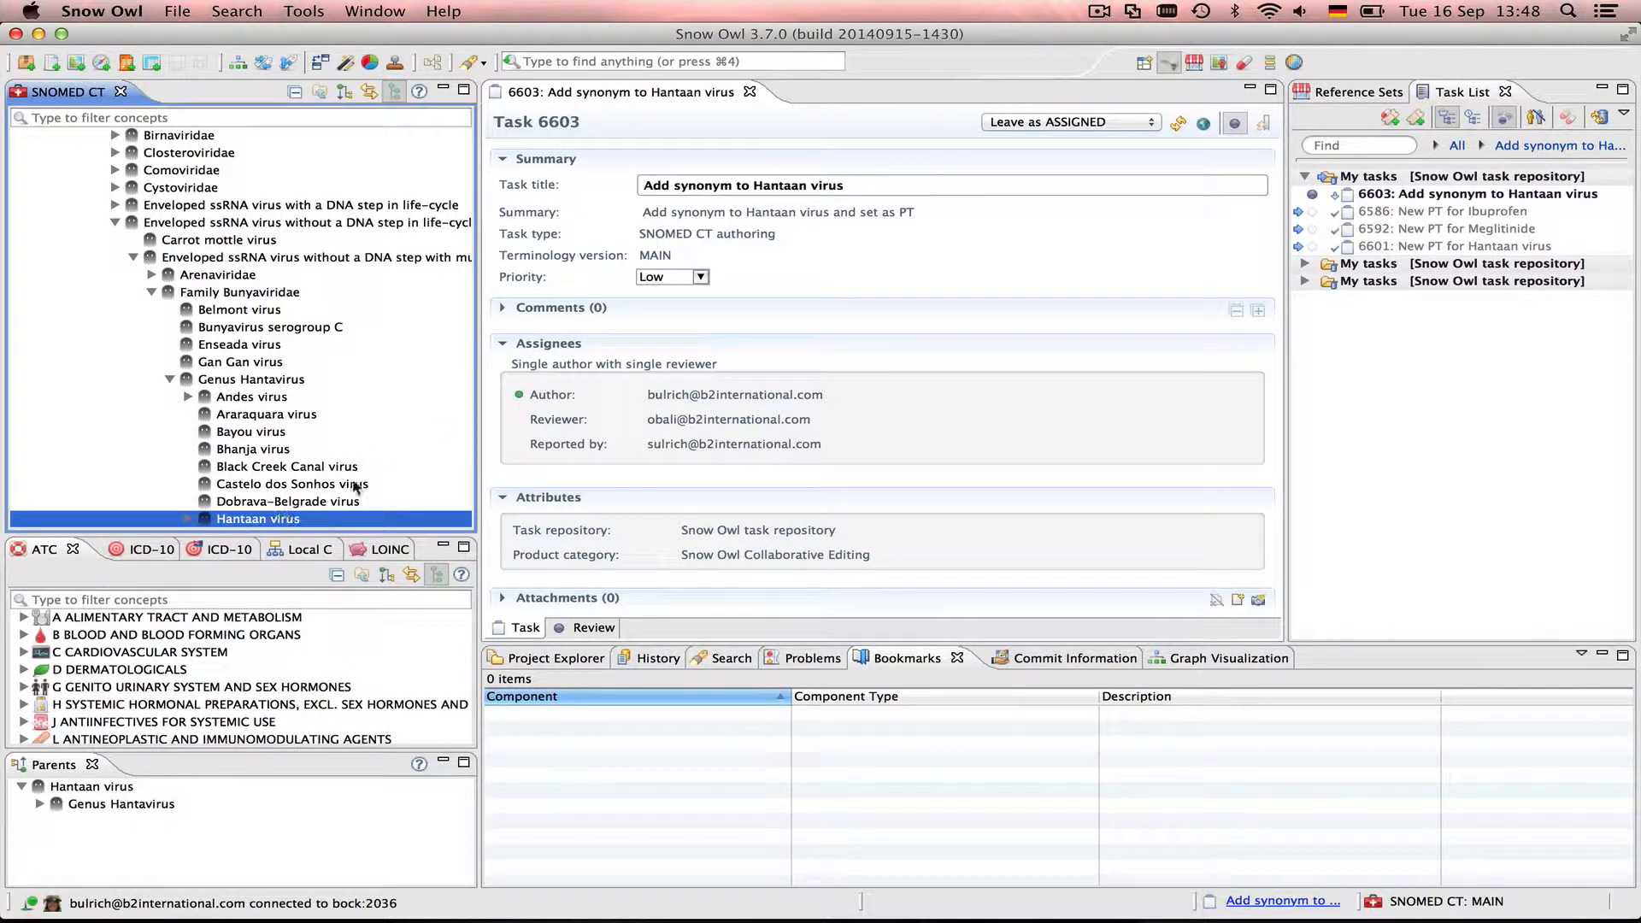
scroll(357, 483, down, 2)
double_click(253, 466)
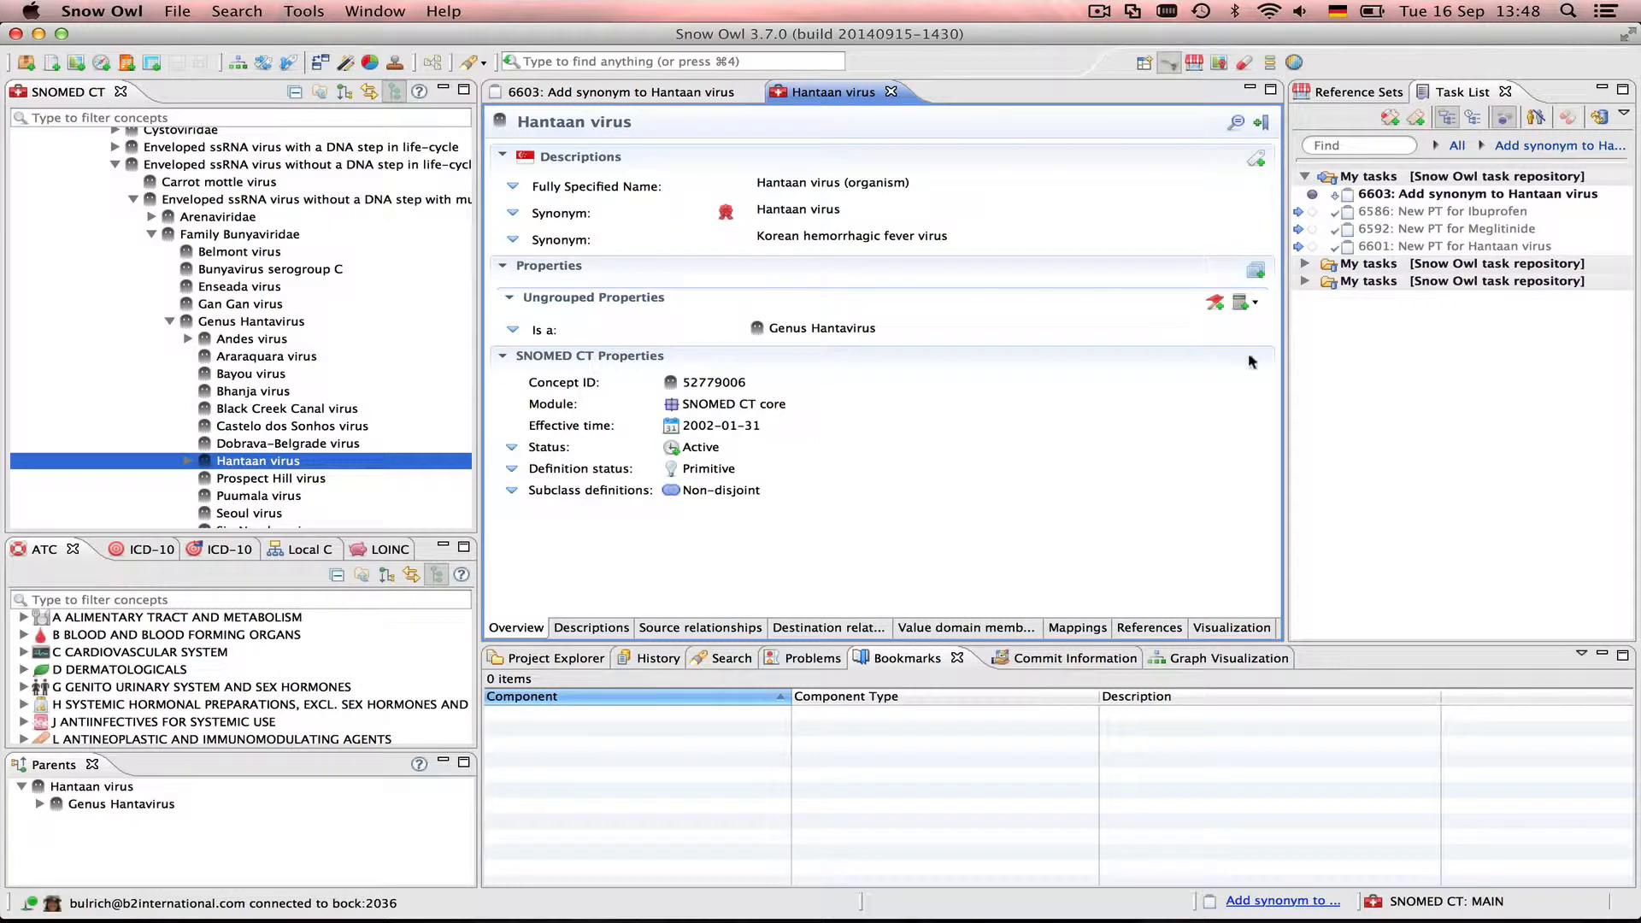
right_click(283, 466)
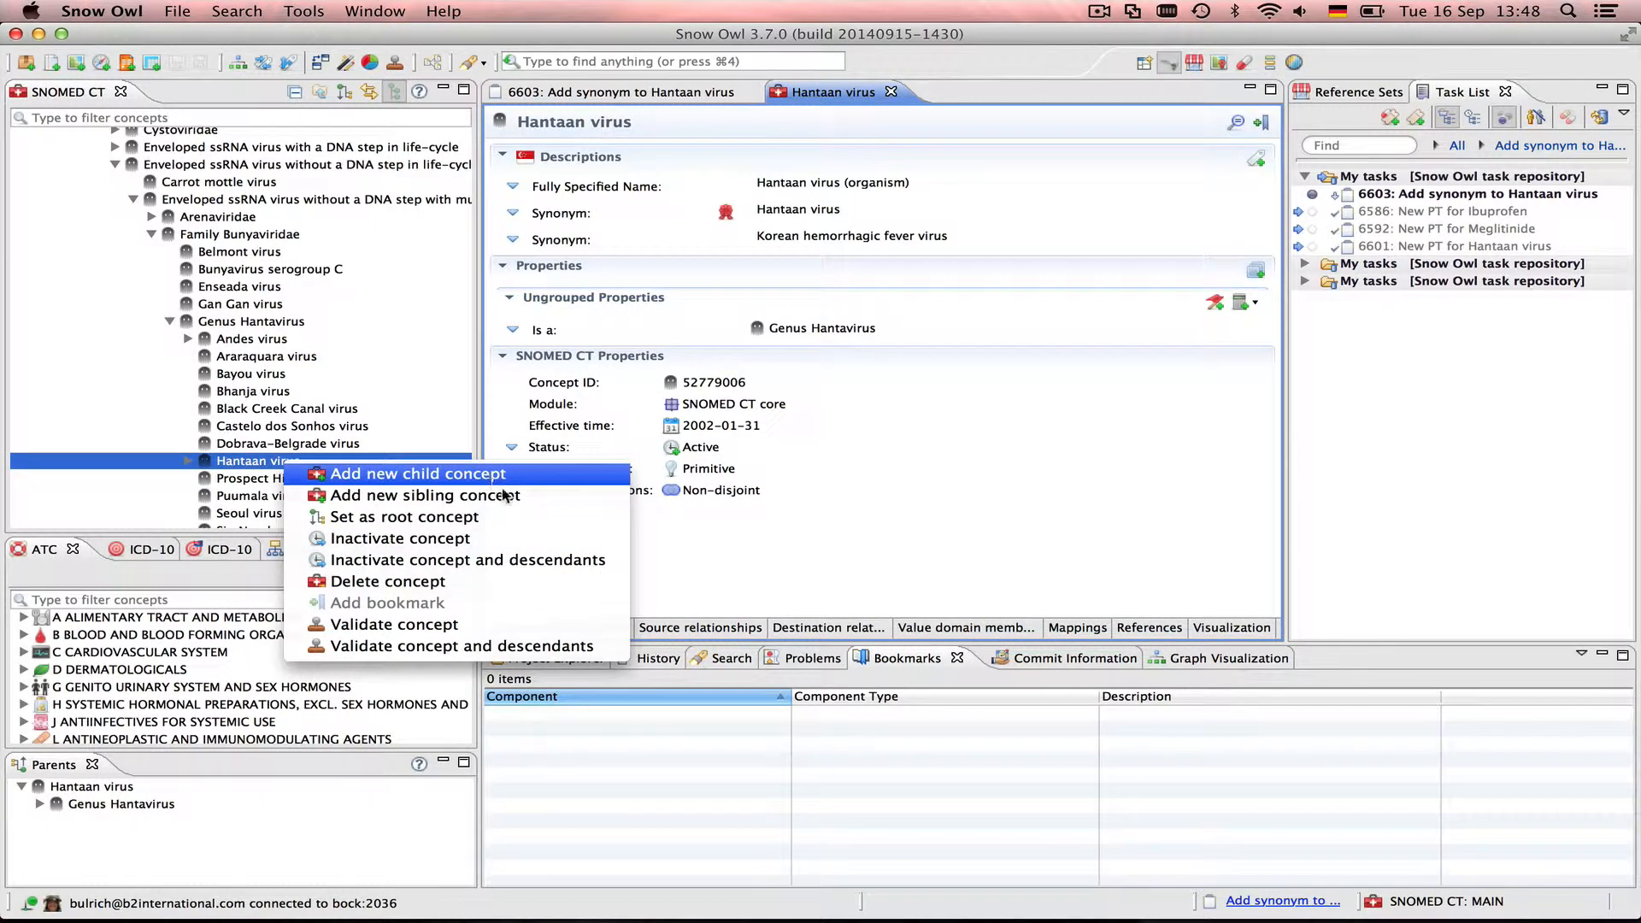
click(983, 486)
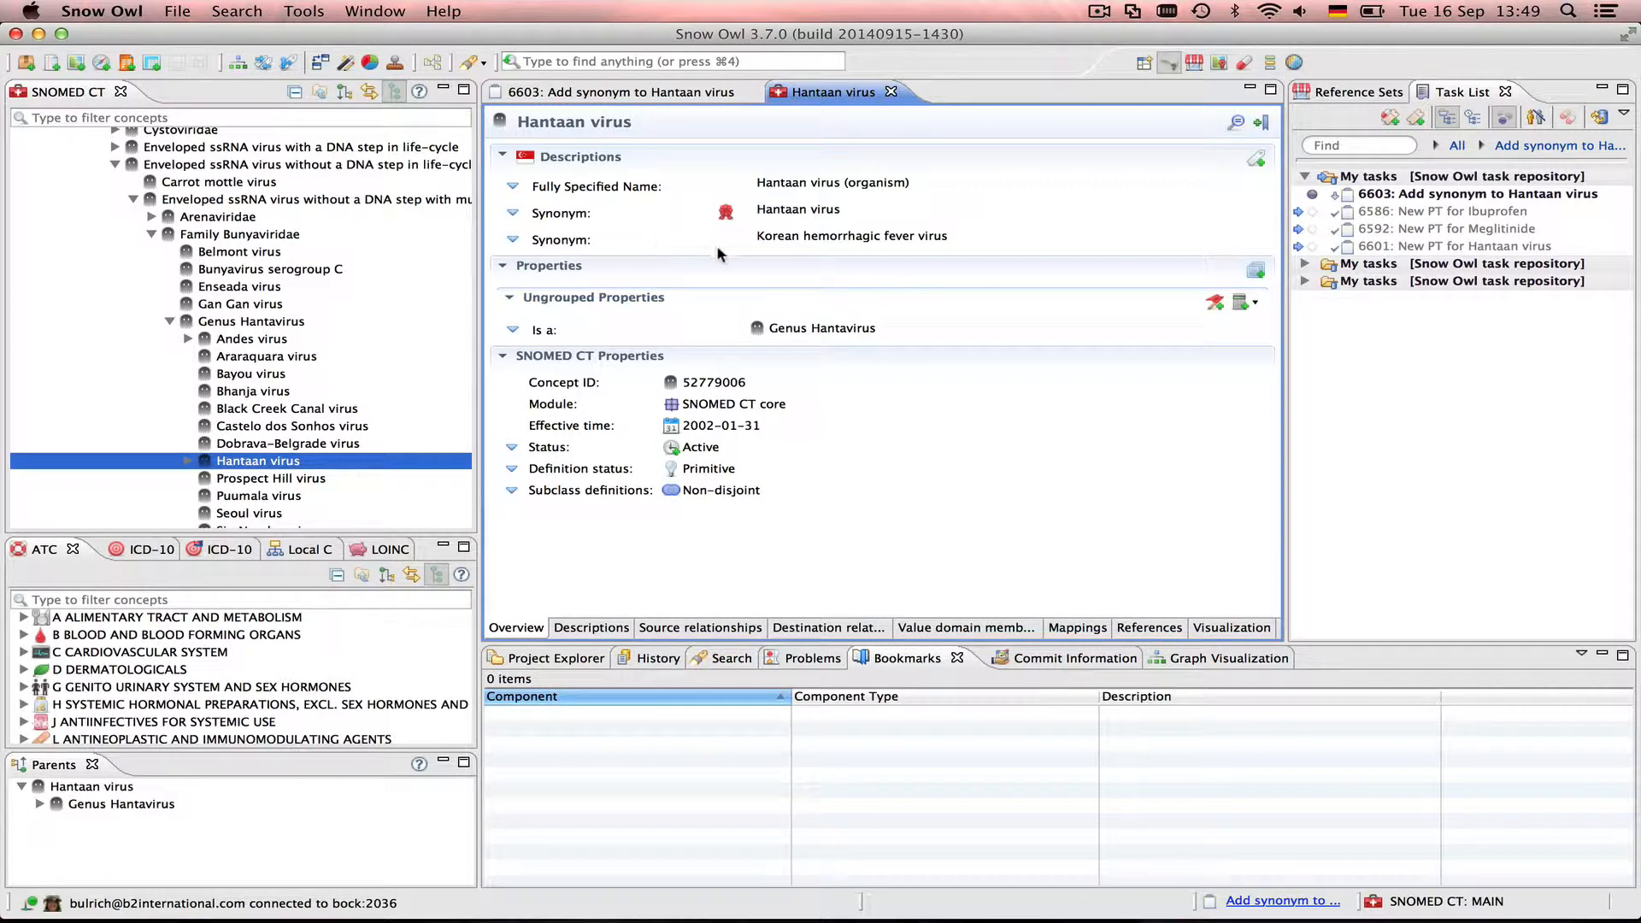
- Clone the synonym "Korean hemorrhagic fever virus" and change the copy's term to "Hantavirus"
click(513, 241)
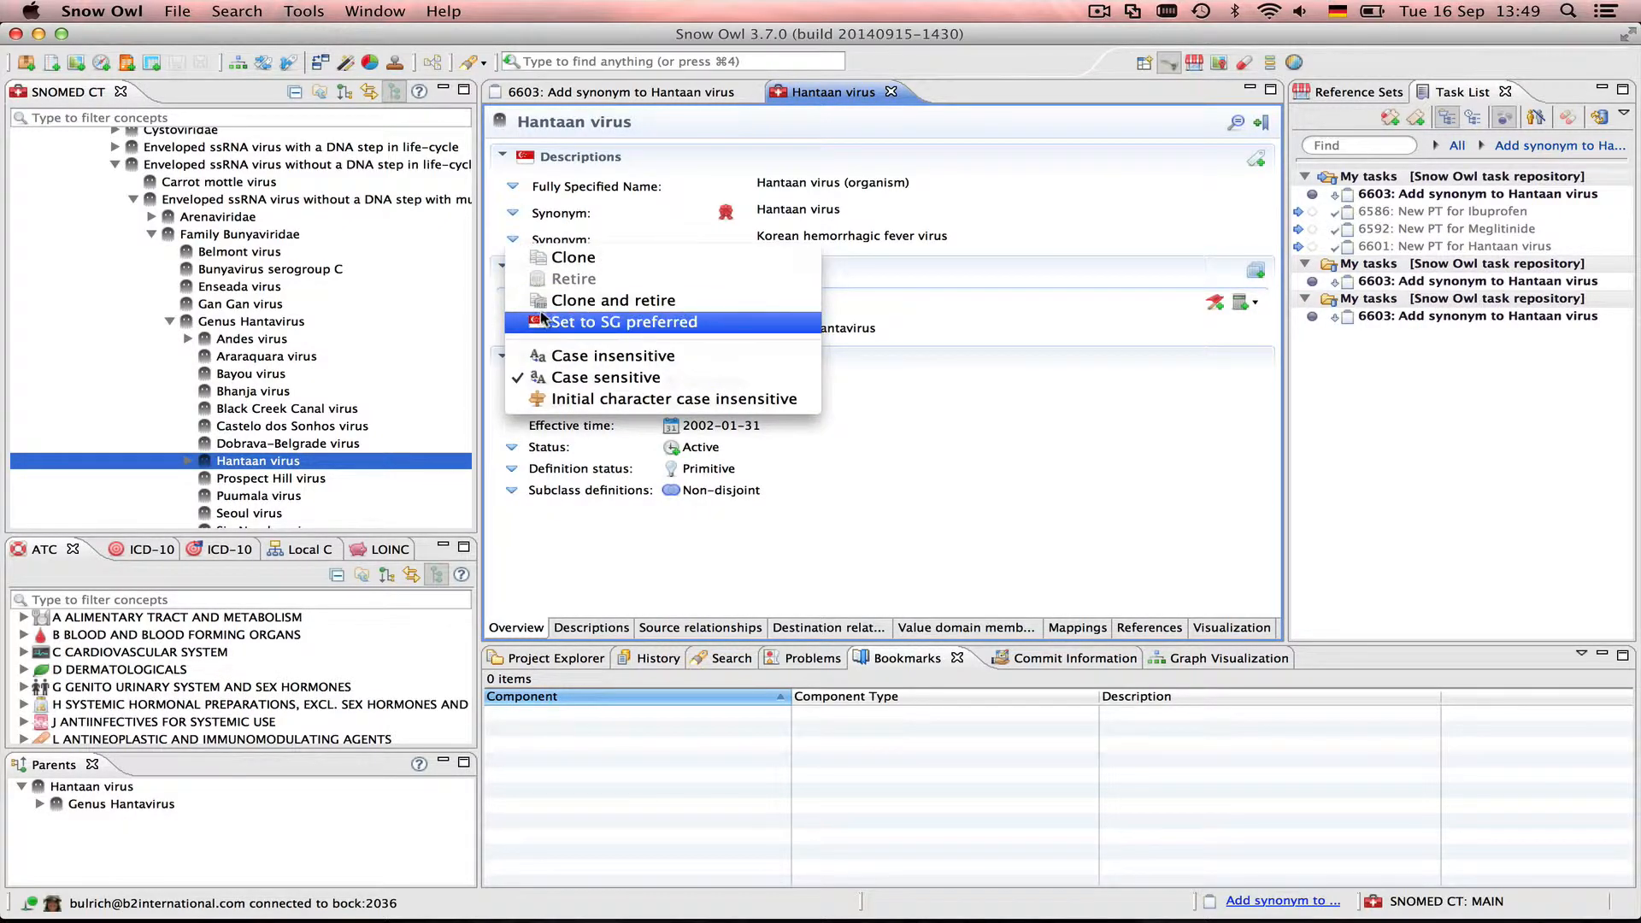
click(564, 260)
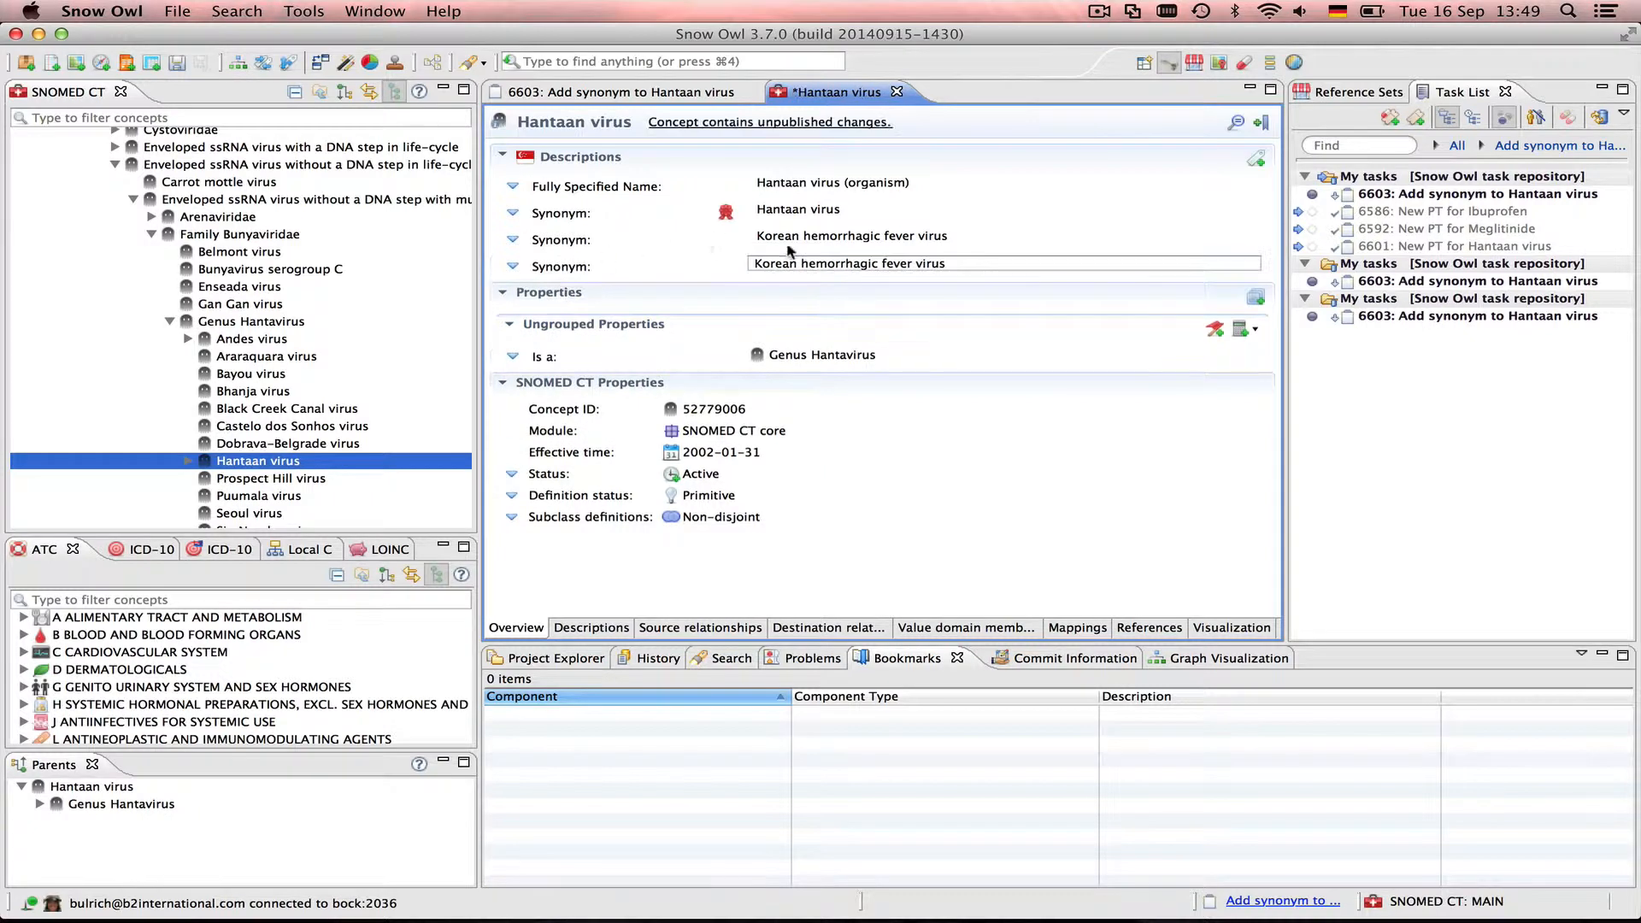
drag(976, 259, 695, 261)
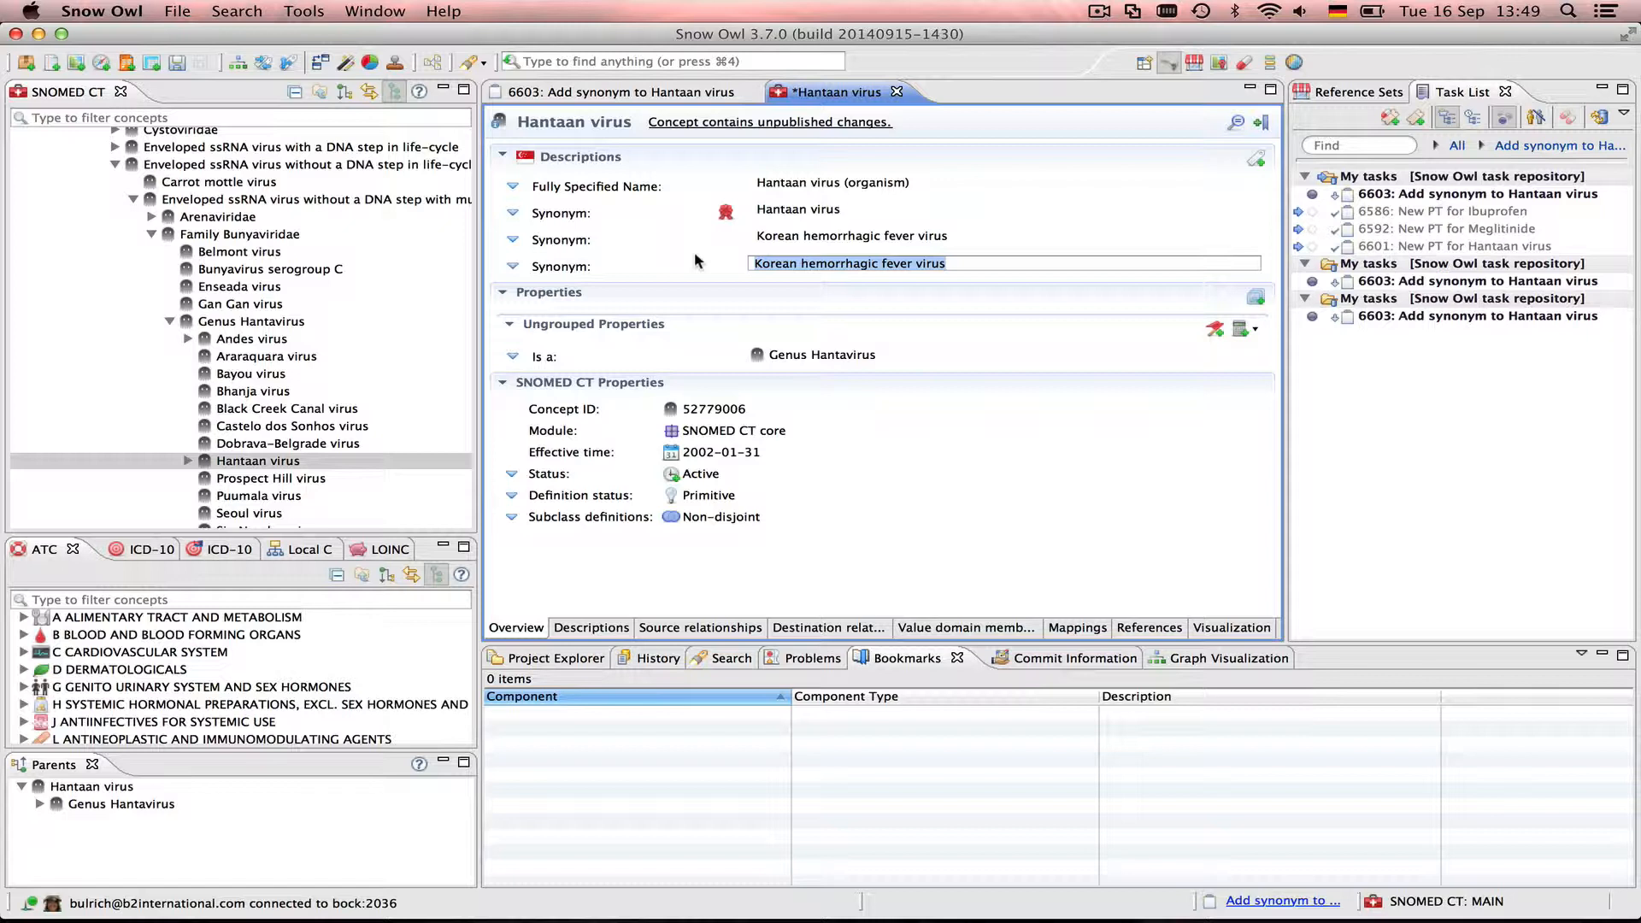
text(Han)
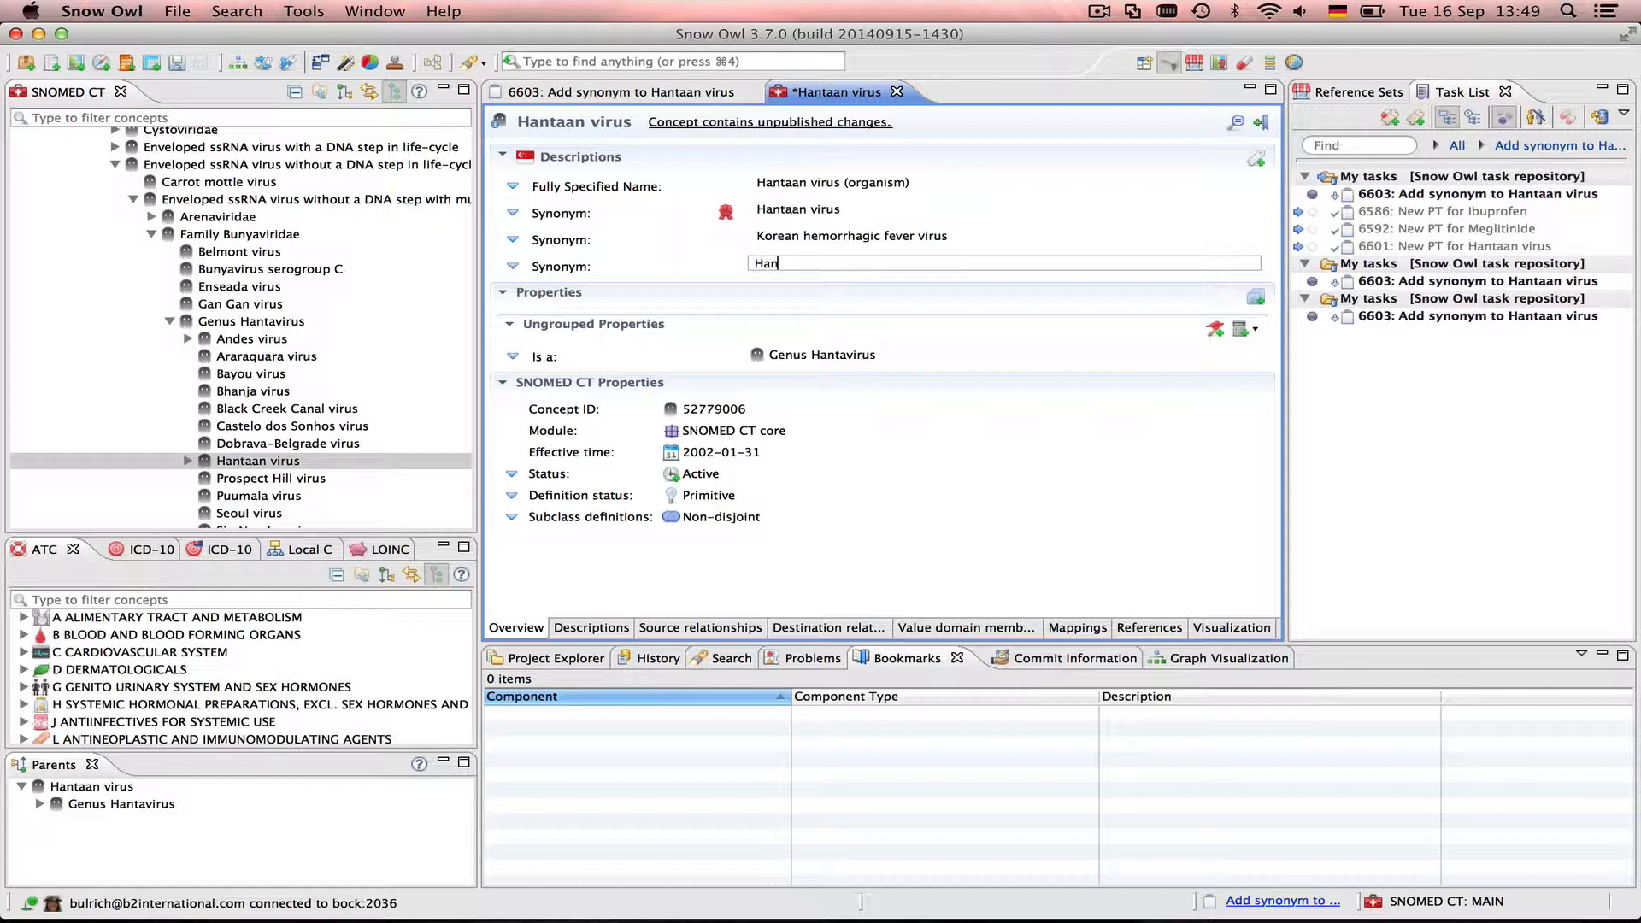
text(tavirus)
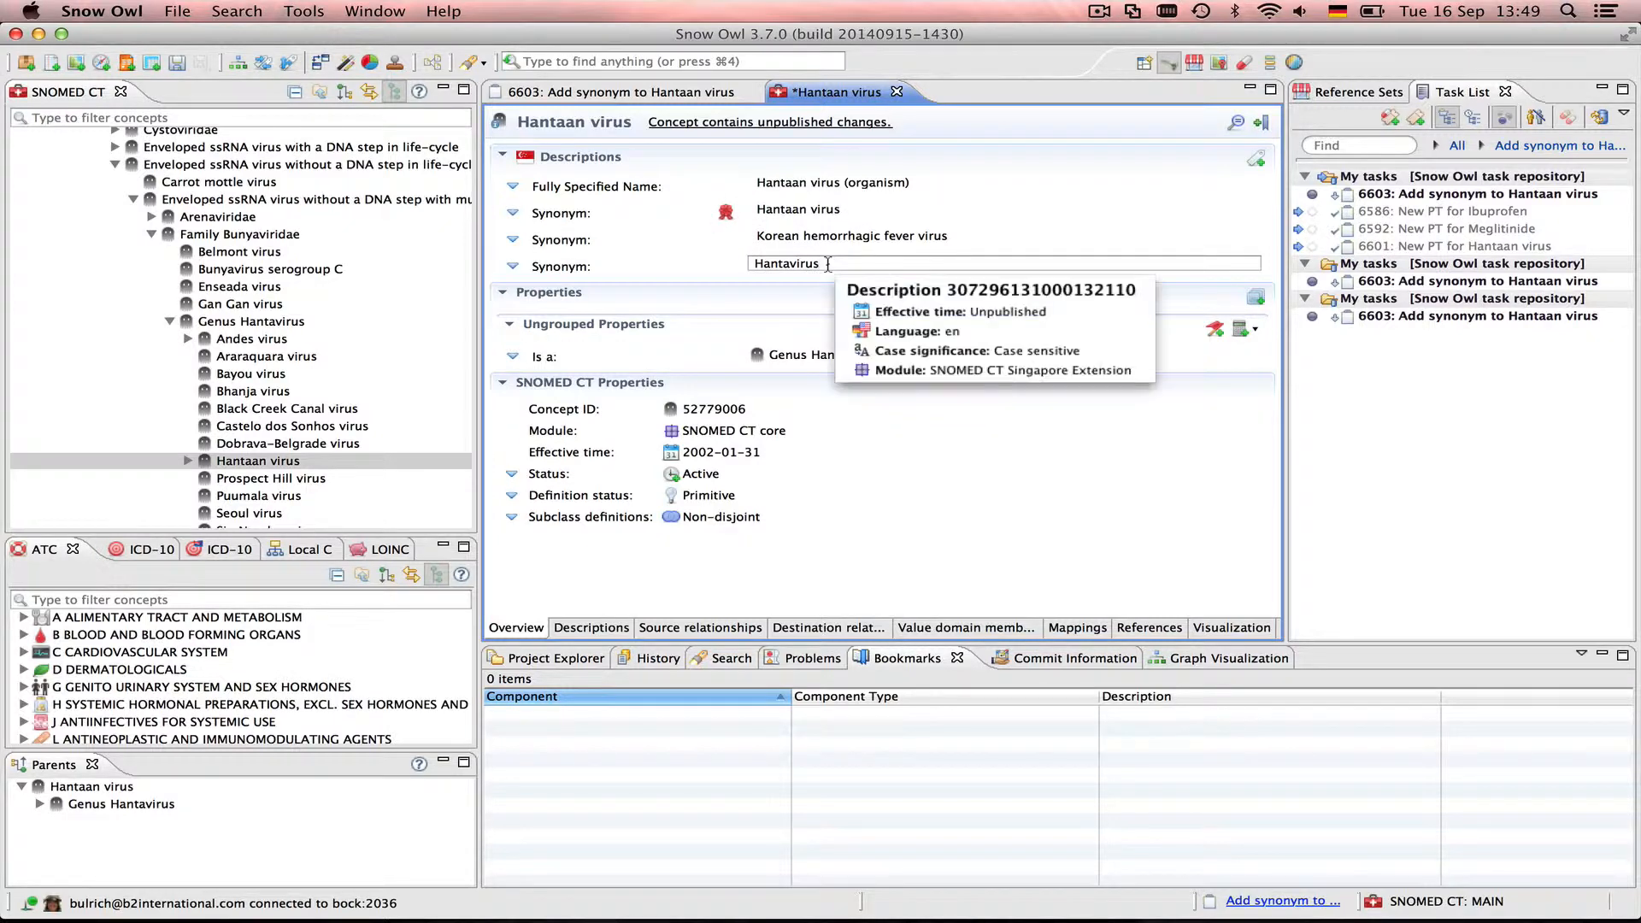
- Set the "Hantavirus" synonym to SG preferred and save the concept
click(512, 268)
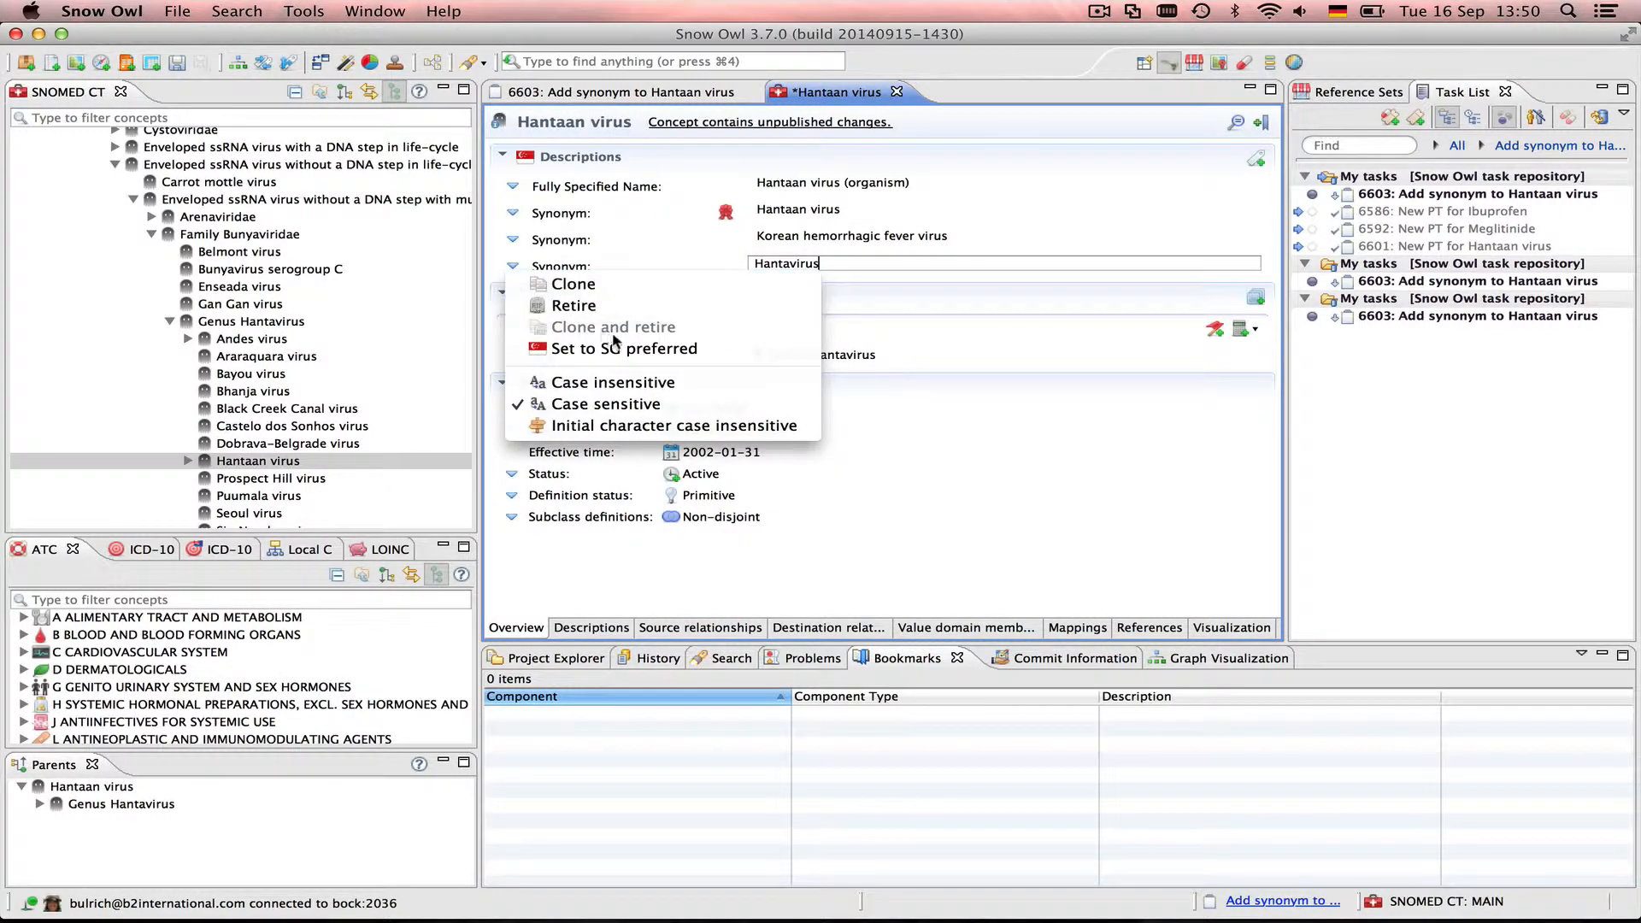
click(756, 354)
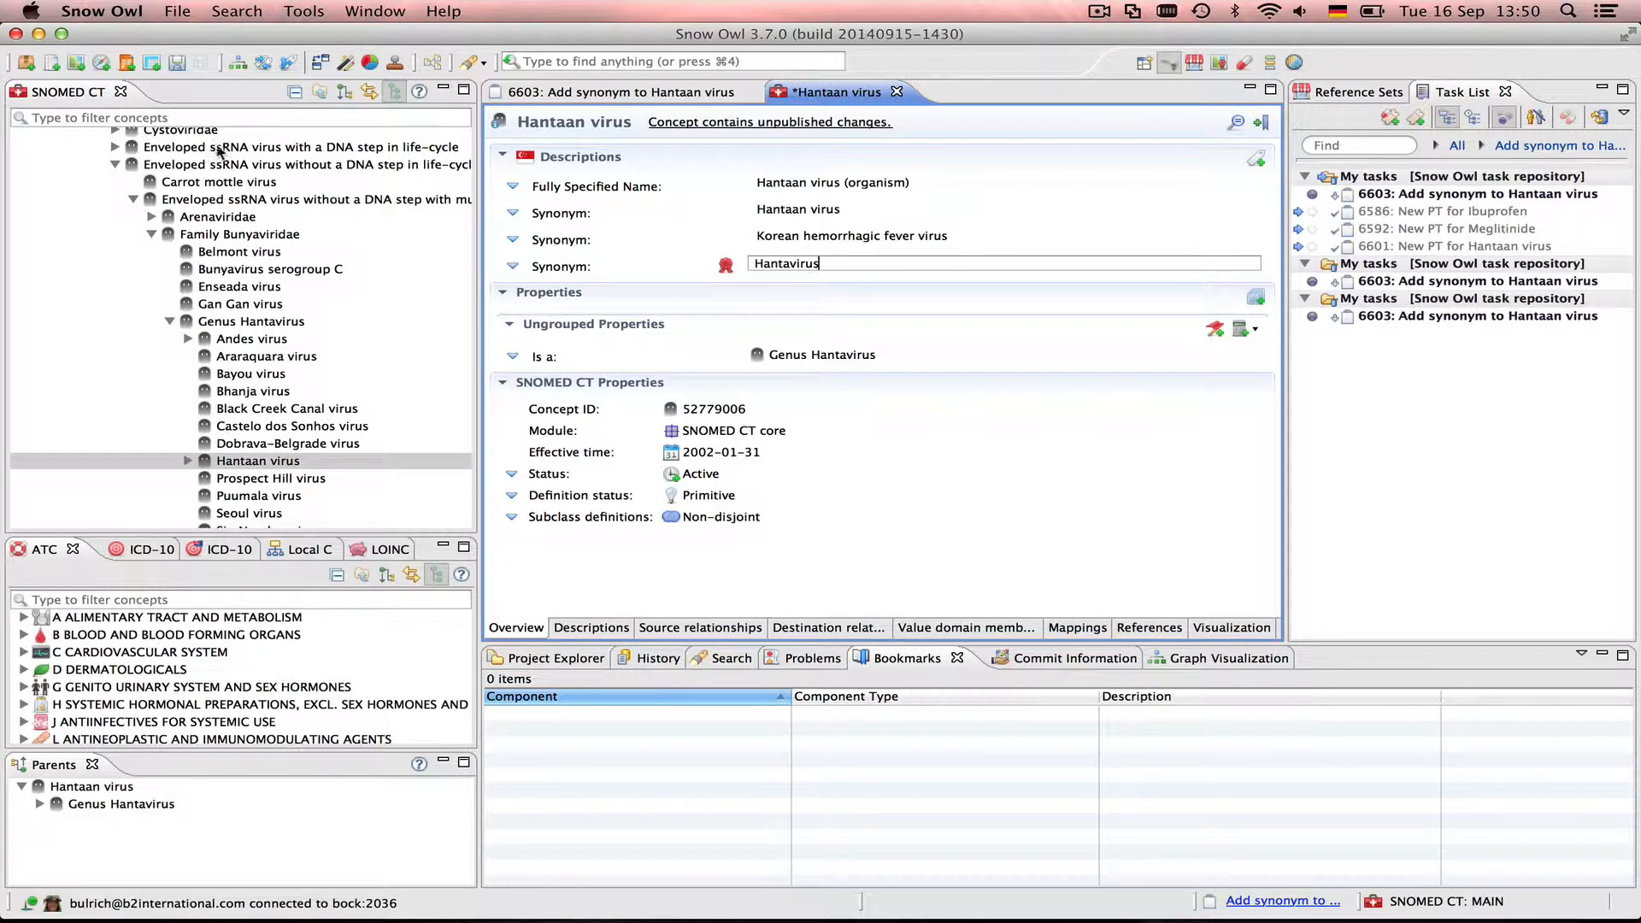
click(177, 63)
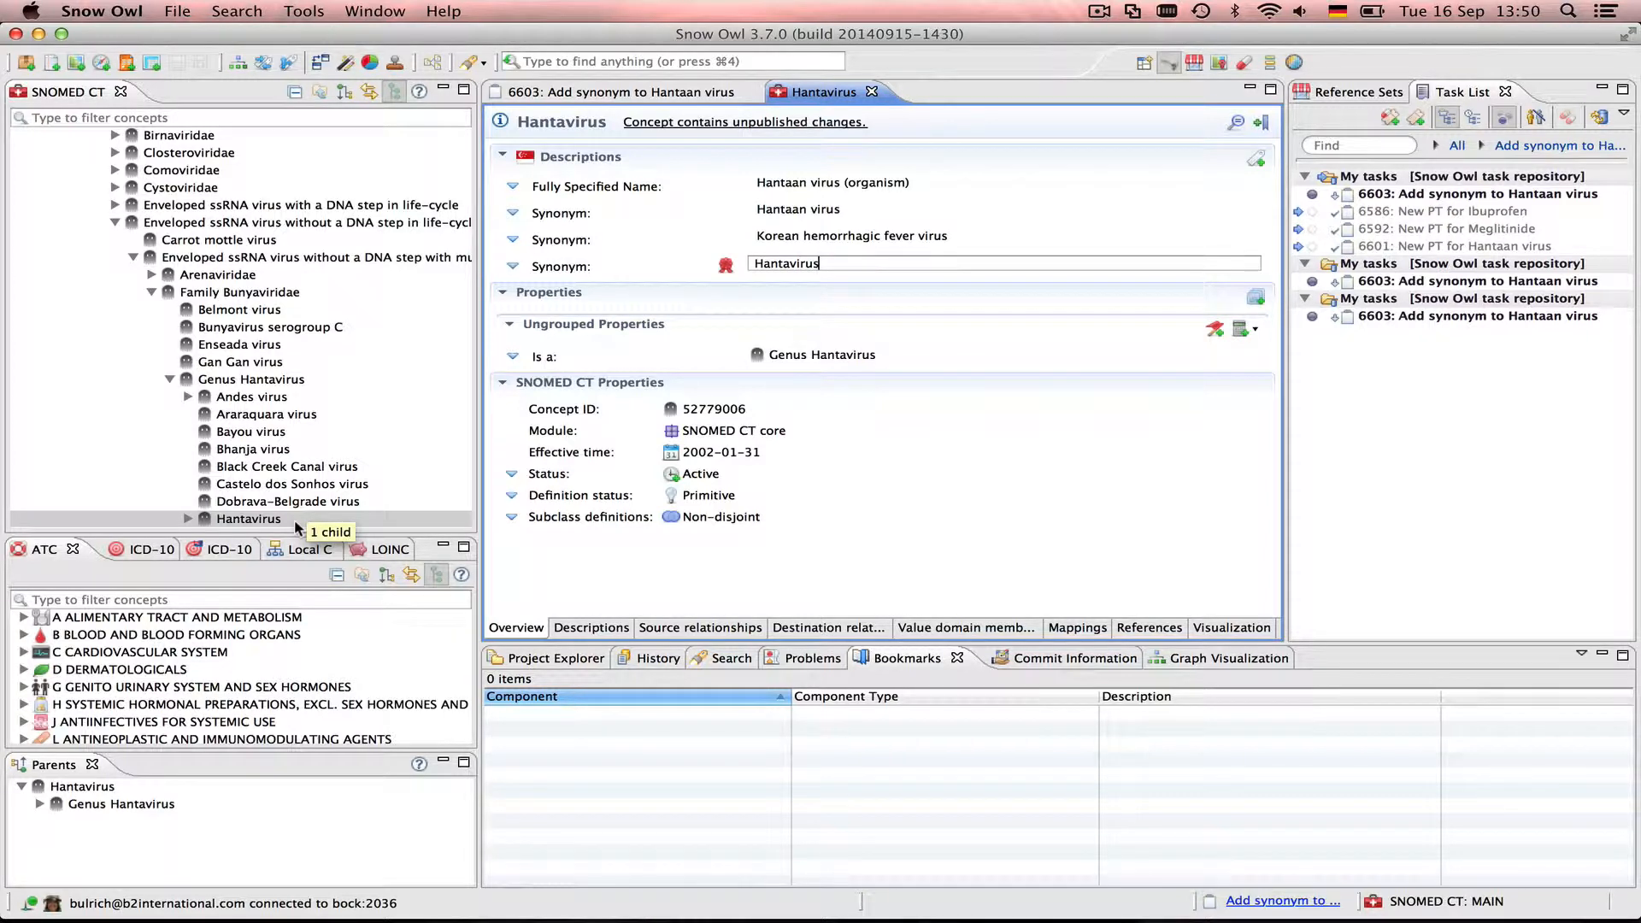
- Resolve the task "Add synonym to Hantaan virus" as FIXED and save it
click(540, 93)
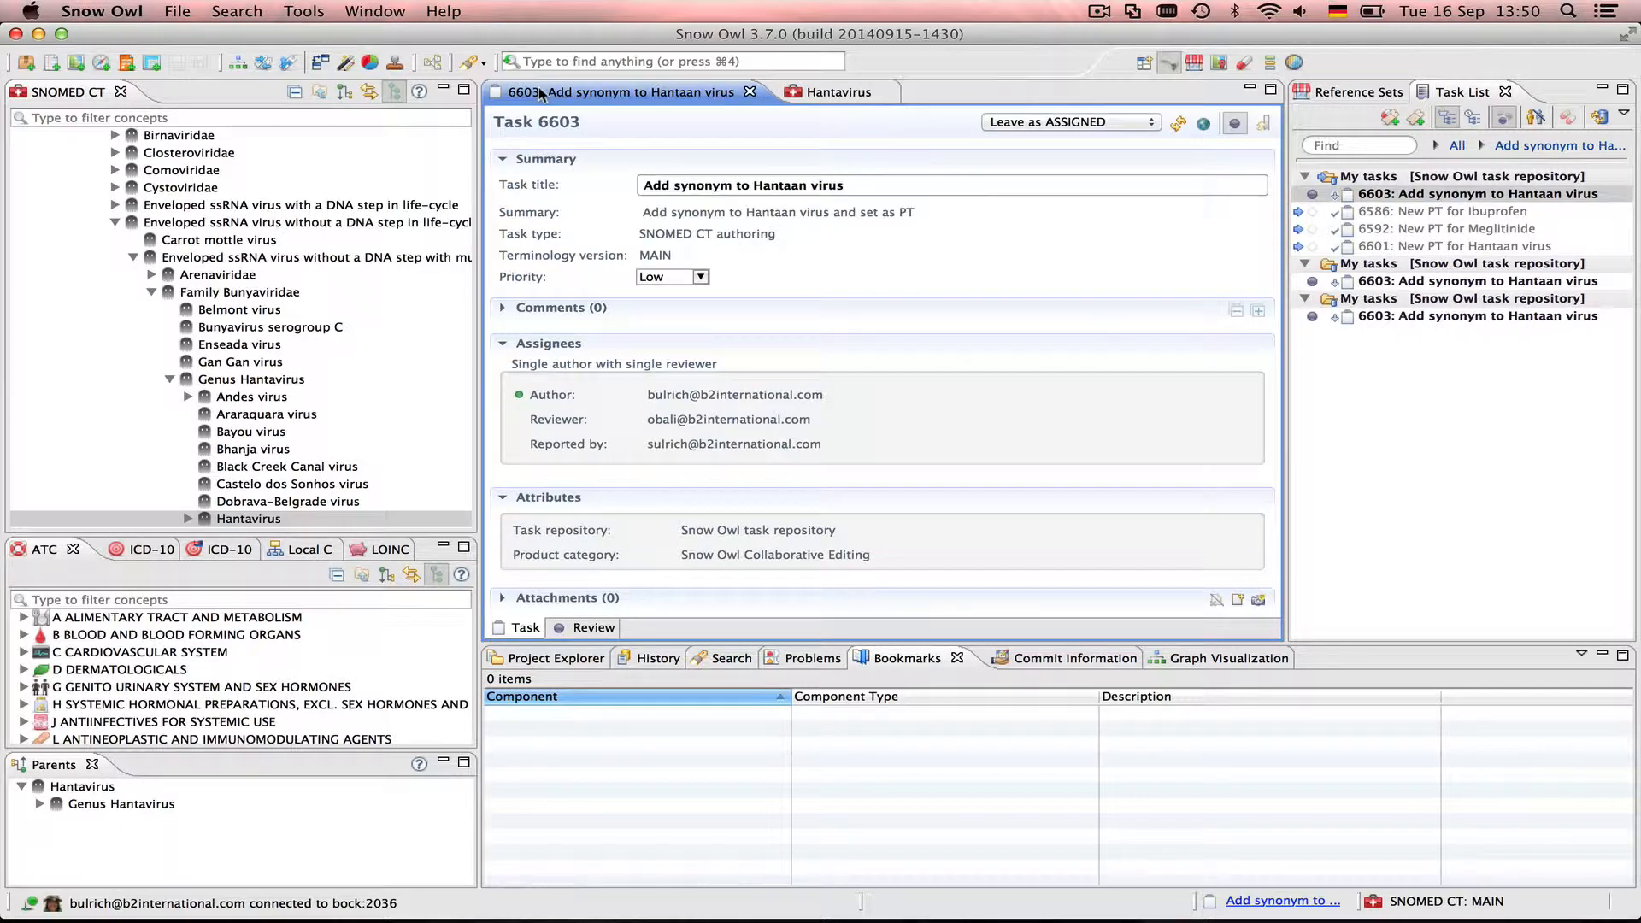
click(1097, 125)
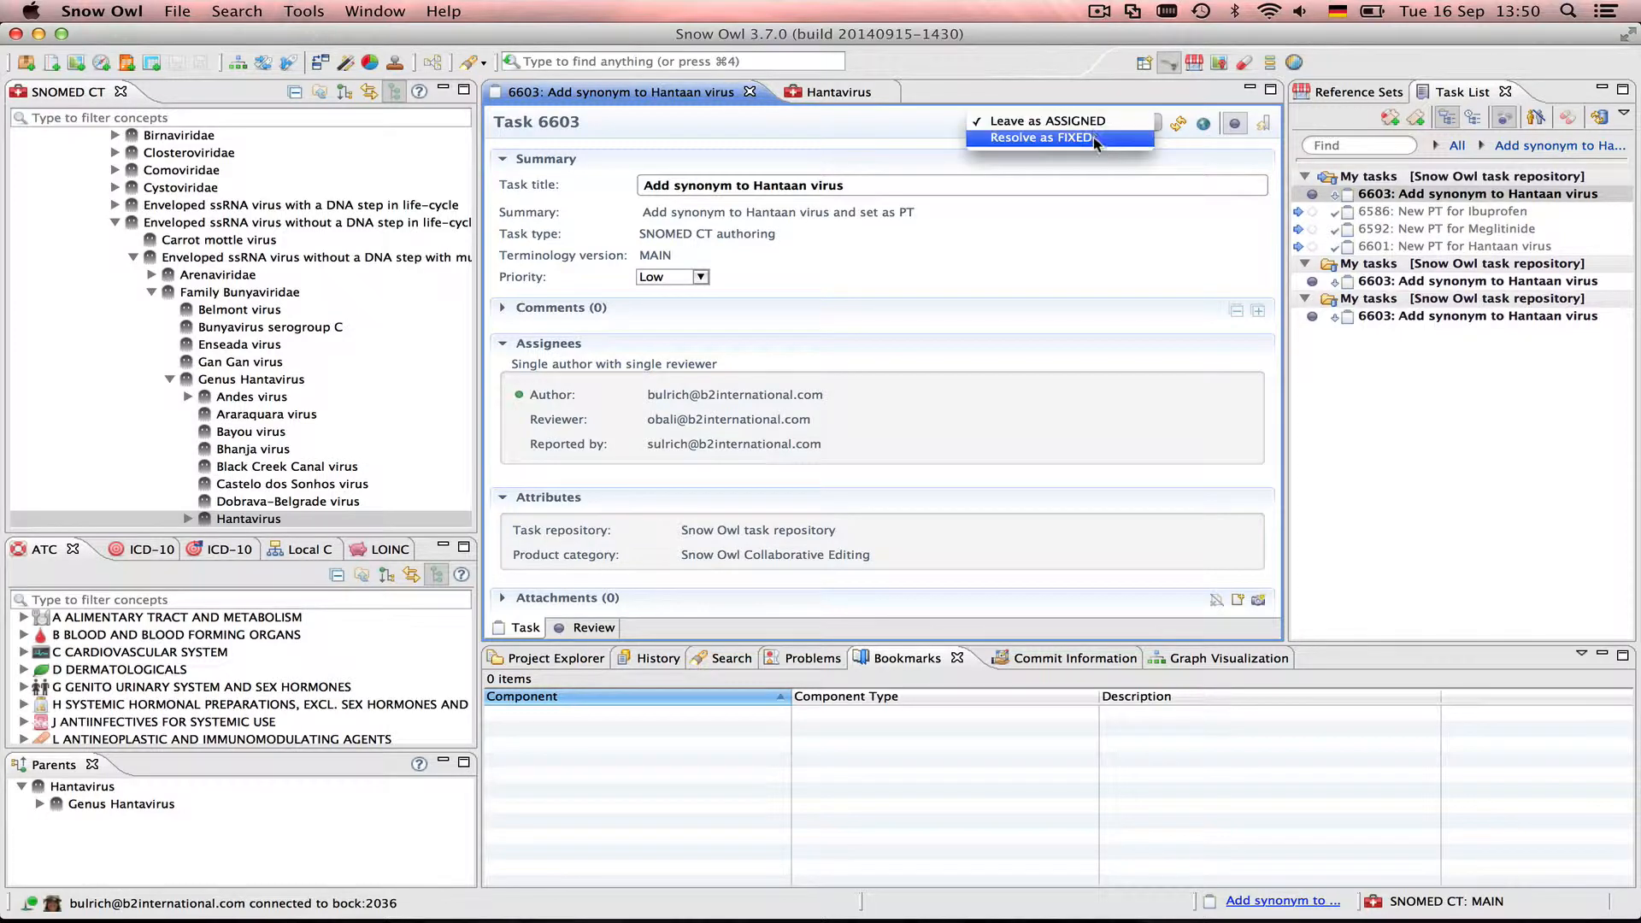
click(1041, 138)
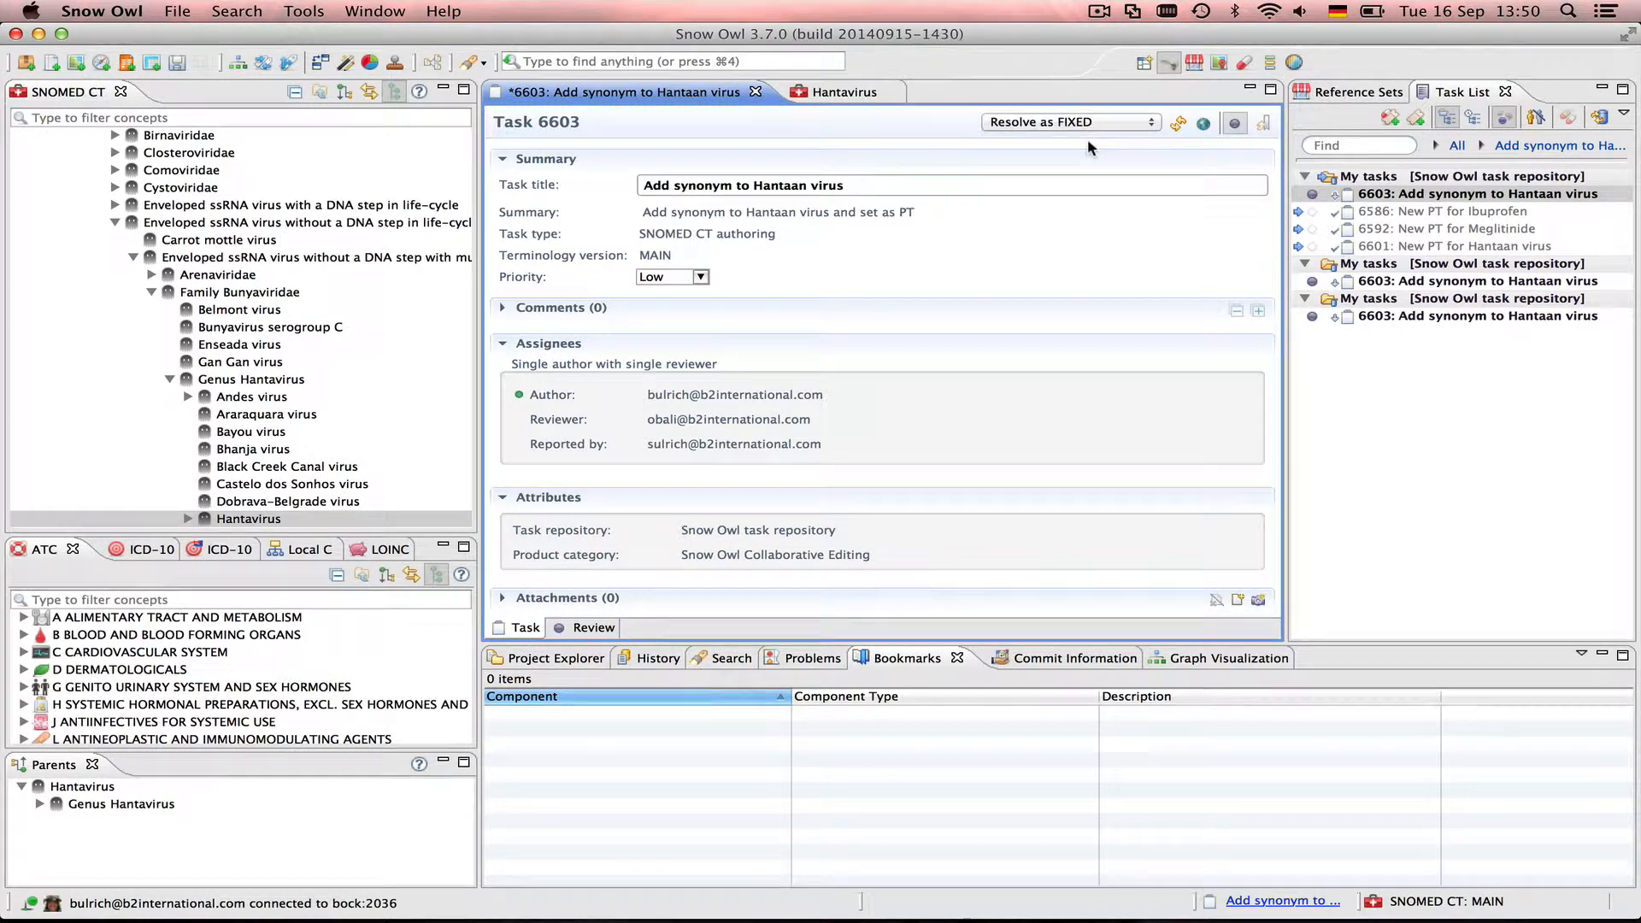
click(181, 64)
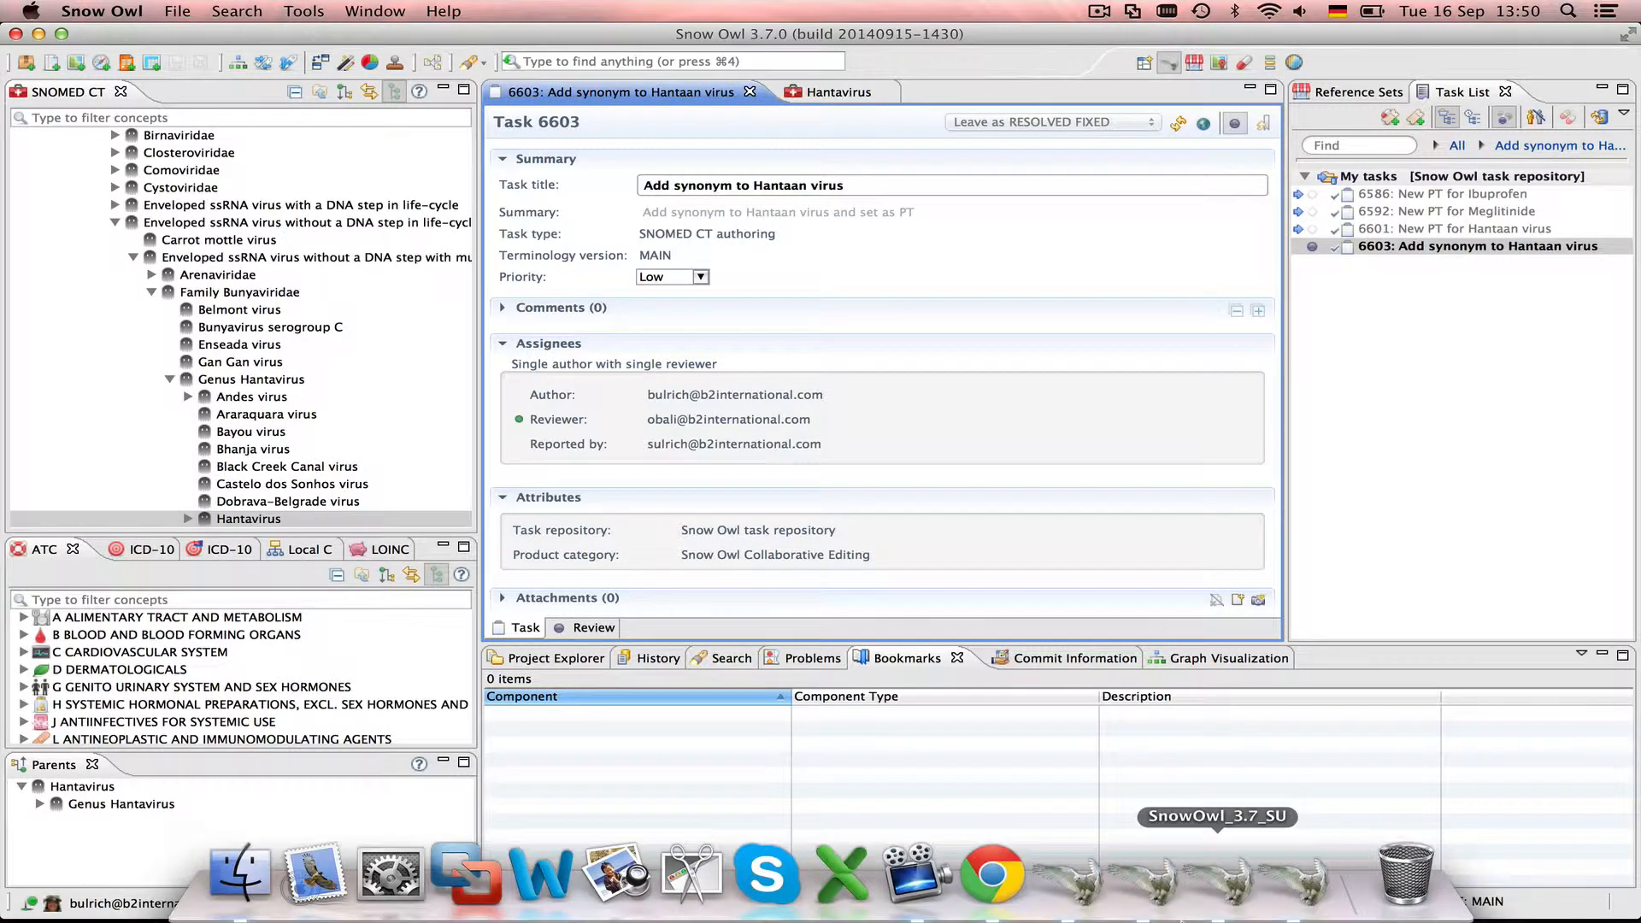
- In the reviewer's instance SnowOwl_3.7_OB, synchronize the task list and open and activate the task "Add synonym to Hantaan virus"
mouse_move(1290, 914)
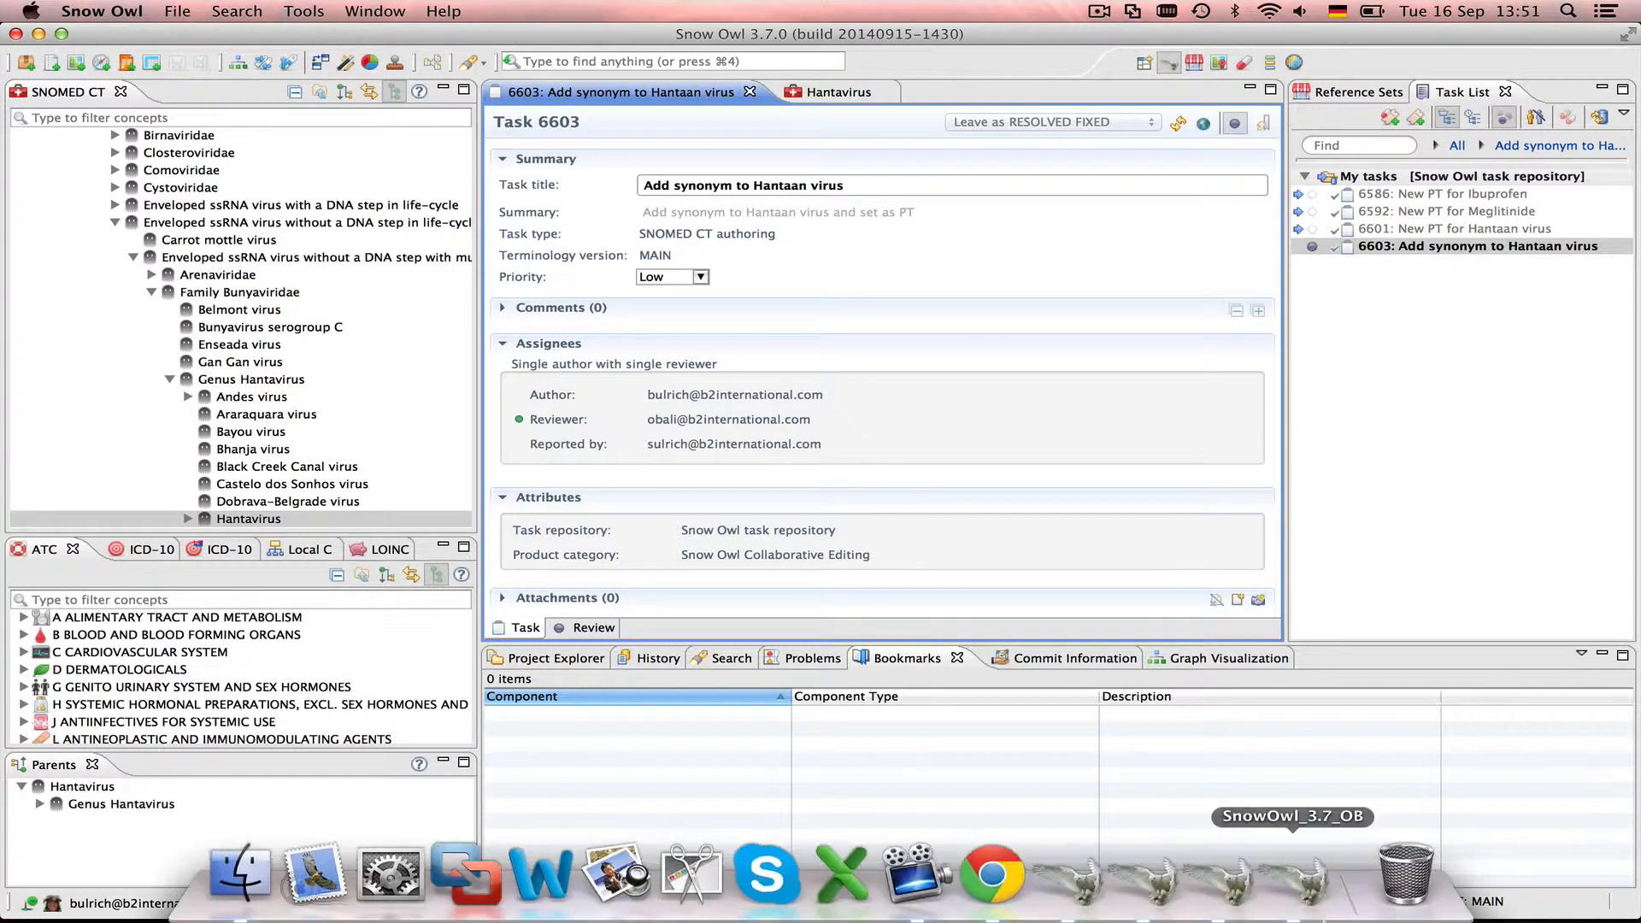
click(1321, 875)
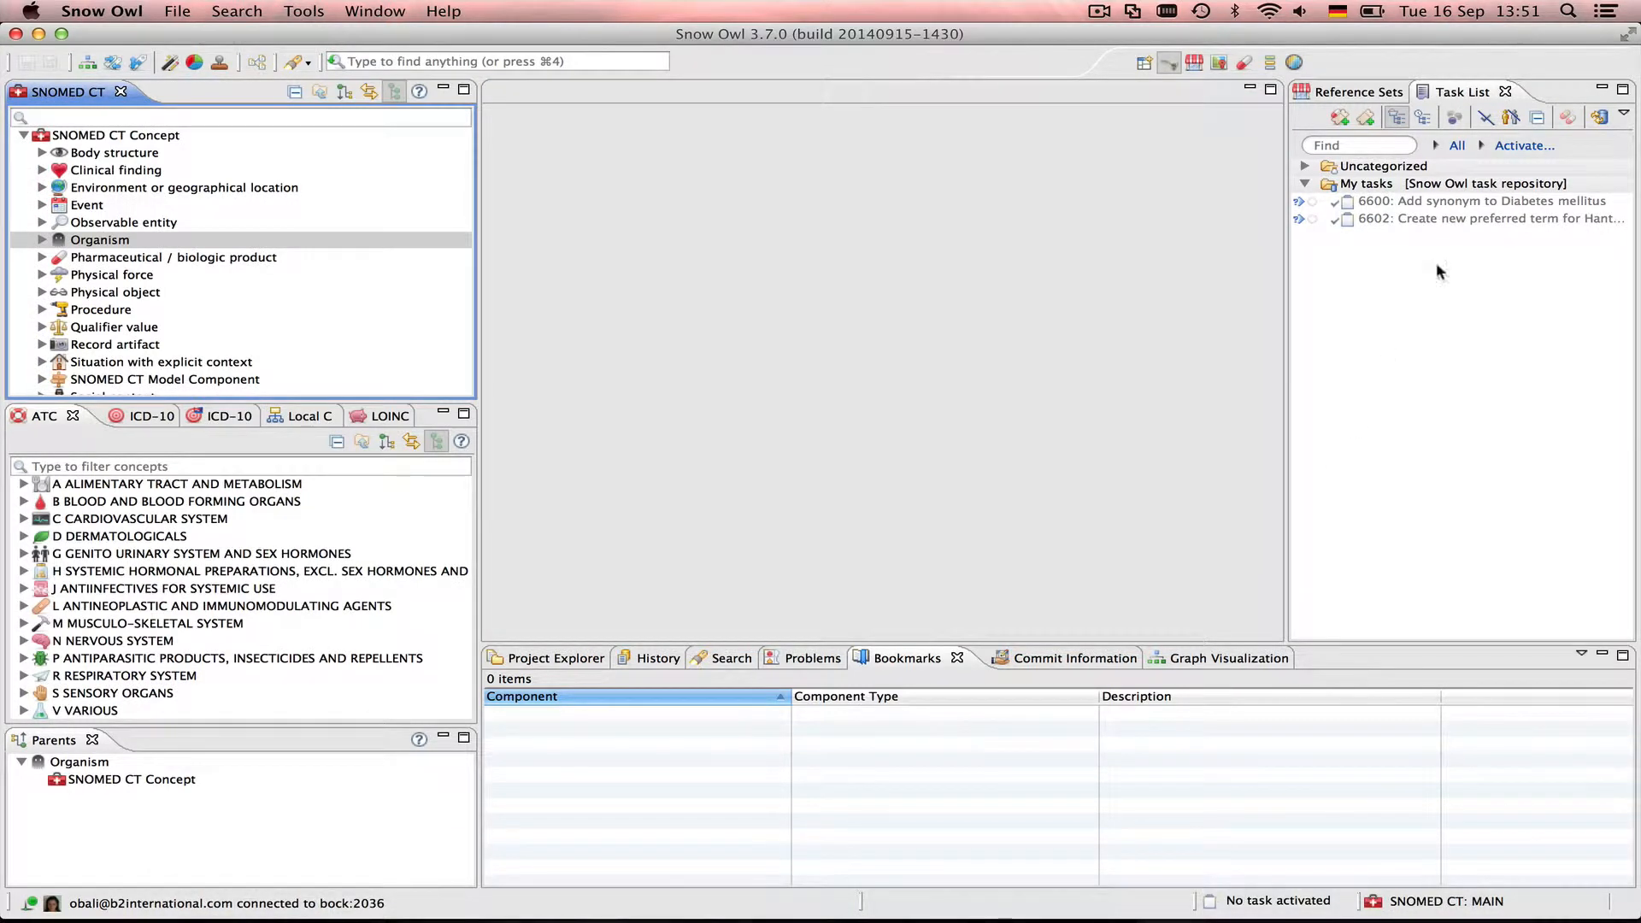
click(1599, 118)
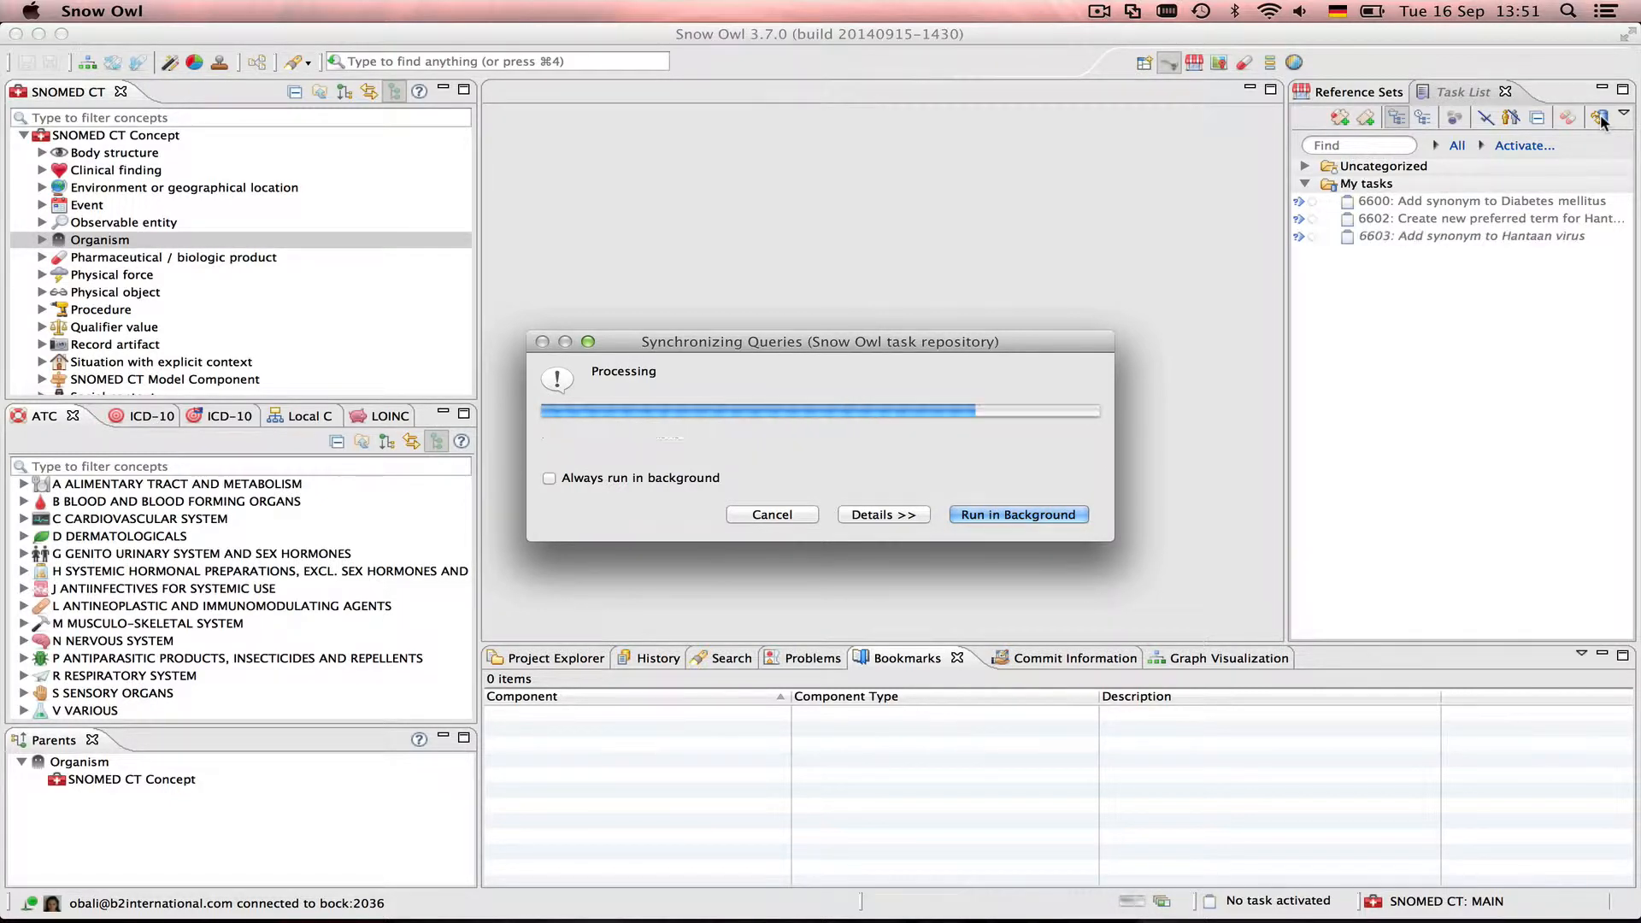
double_click(1434, 236)
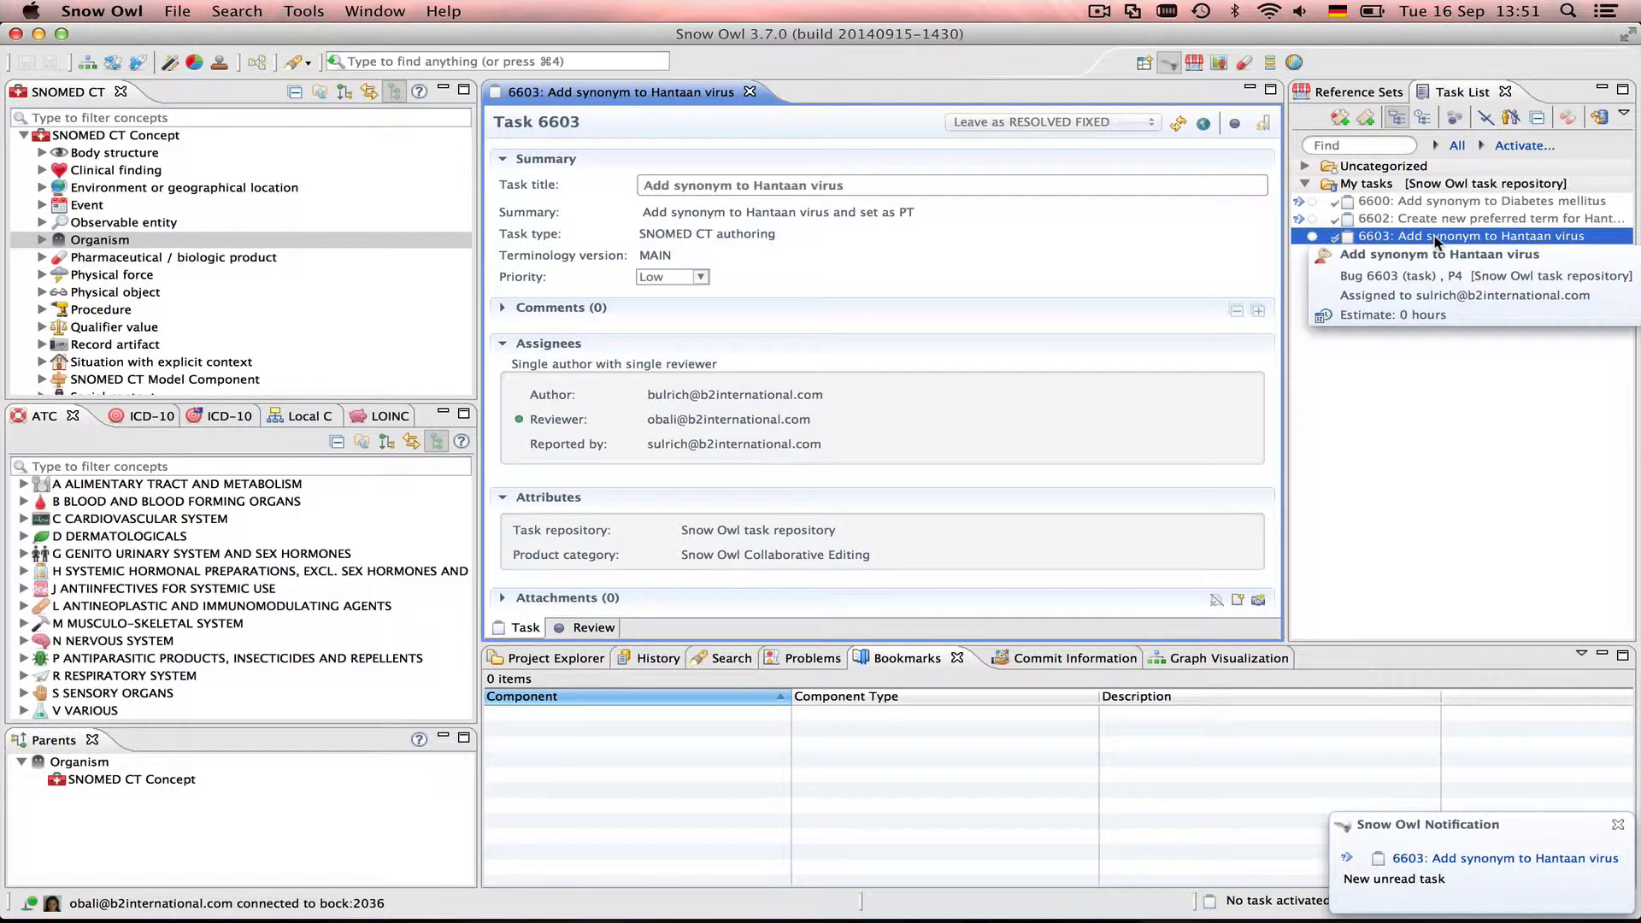
click(1234, 127)
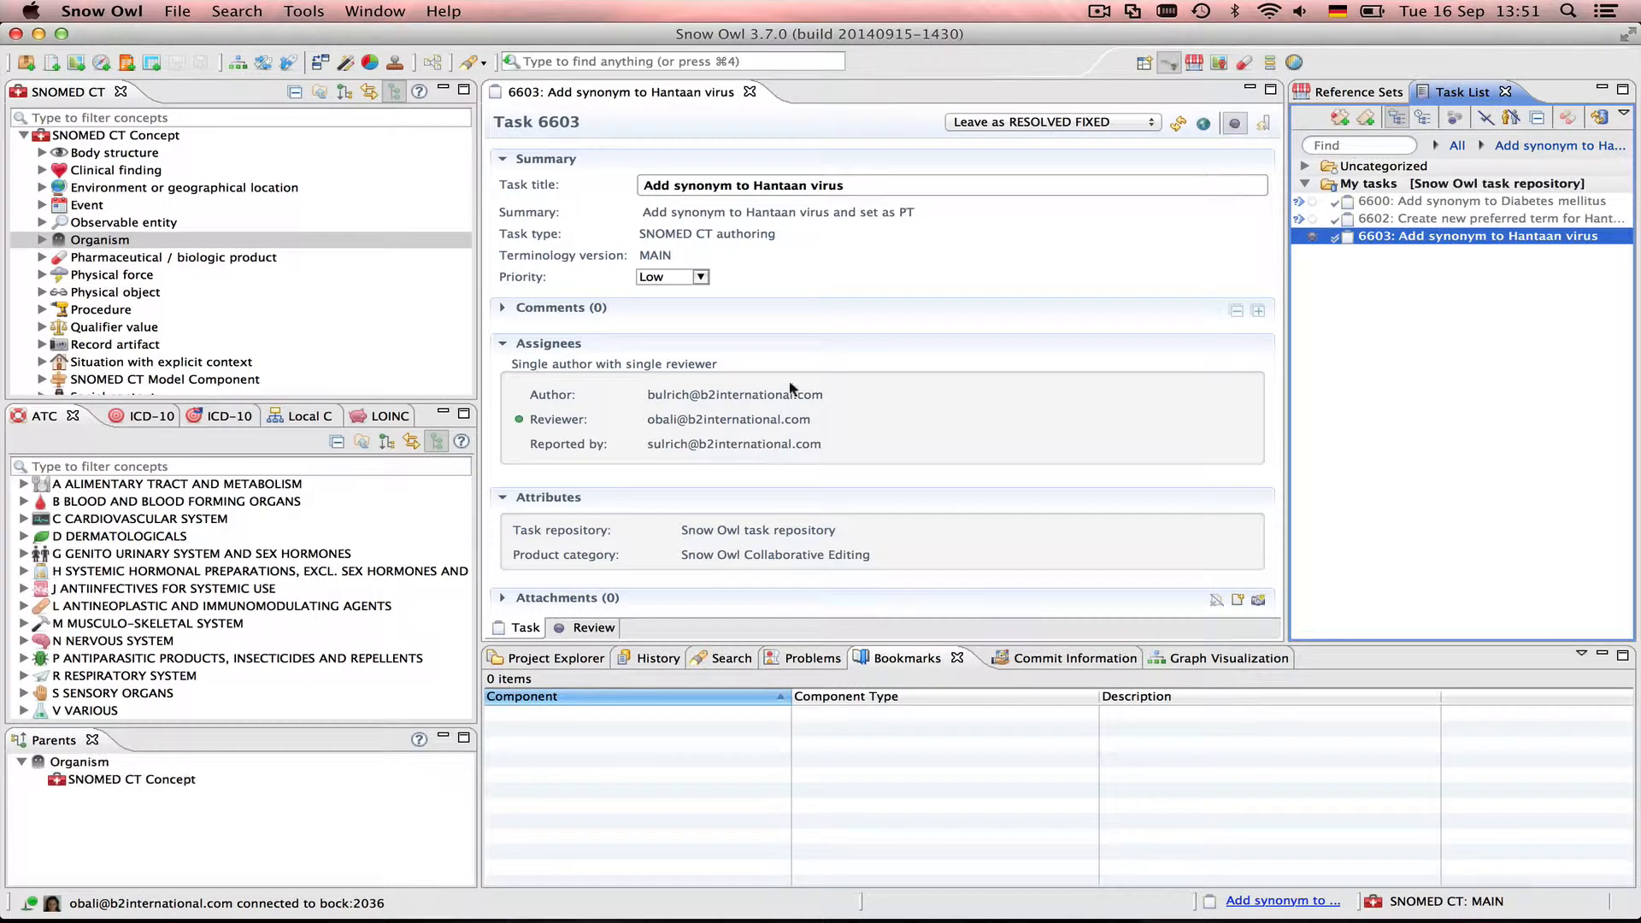
- Examine the recorded changes for the Hantavirus concept and the SG English reference set in the task's maximized review page
click(594, 628)
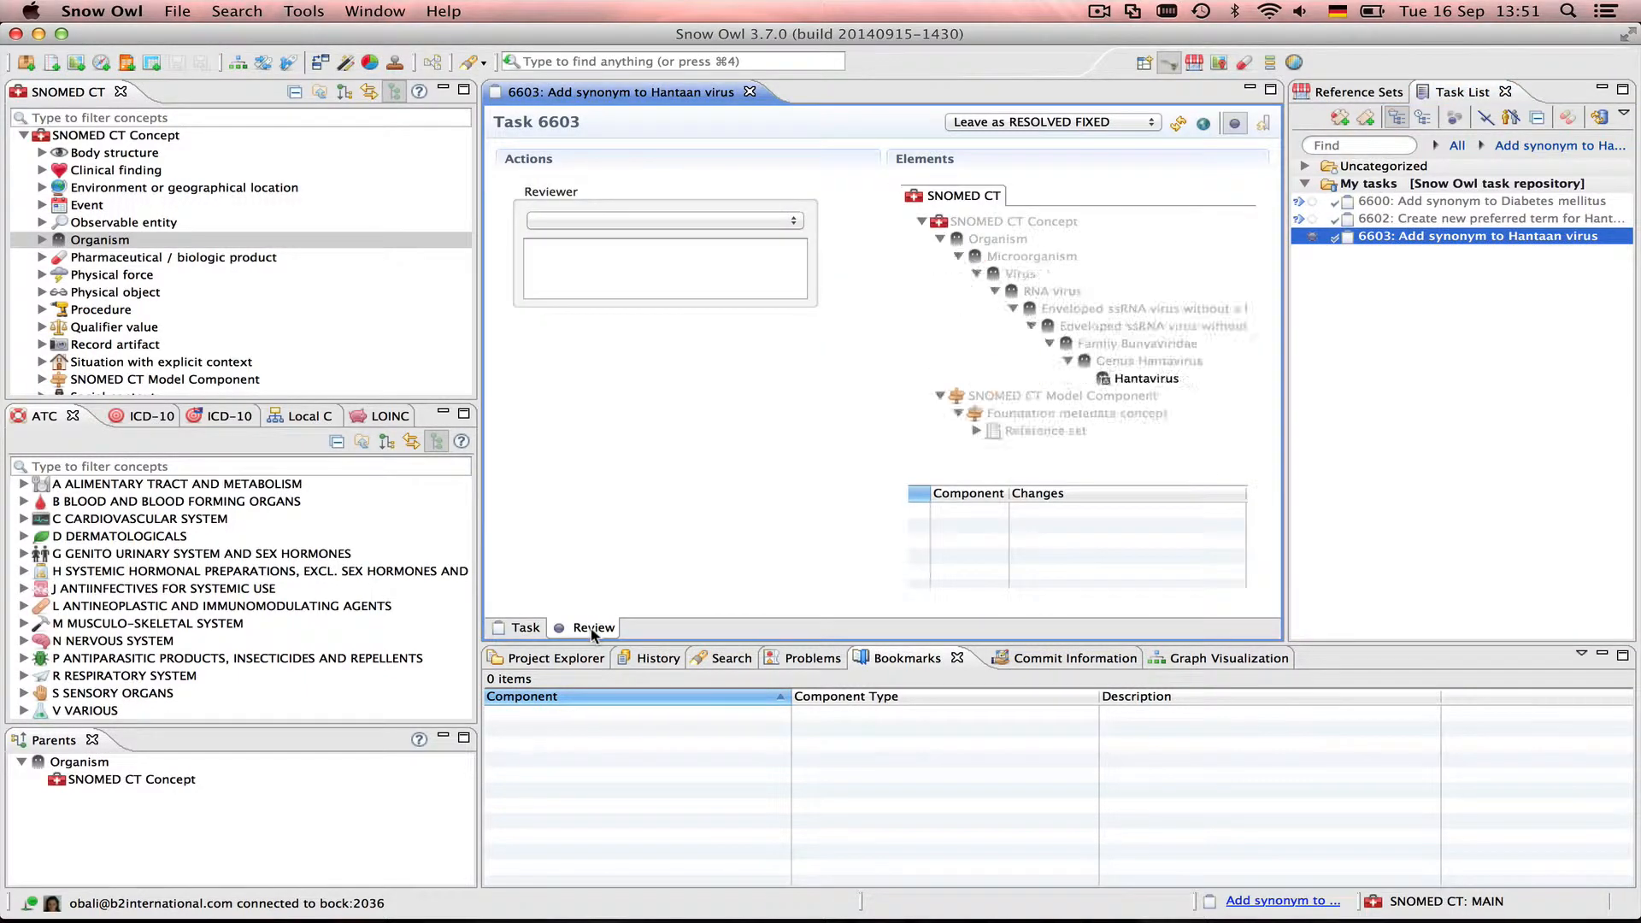
double_click(630, 92)
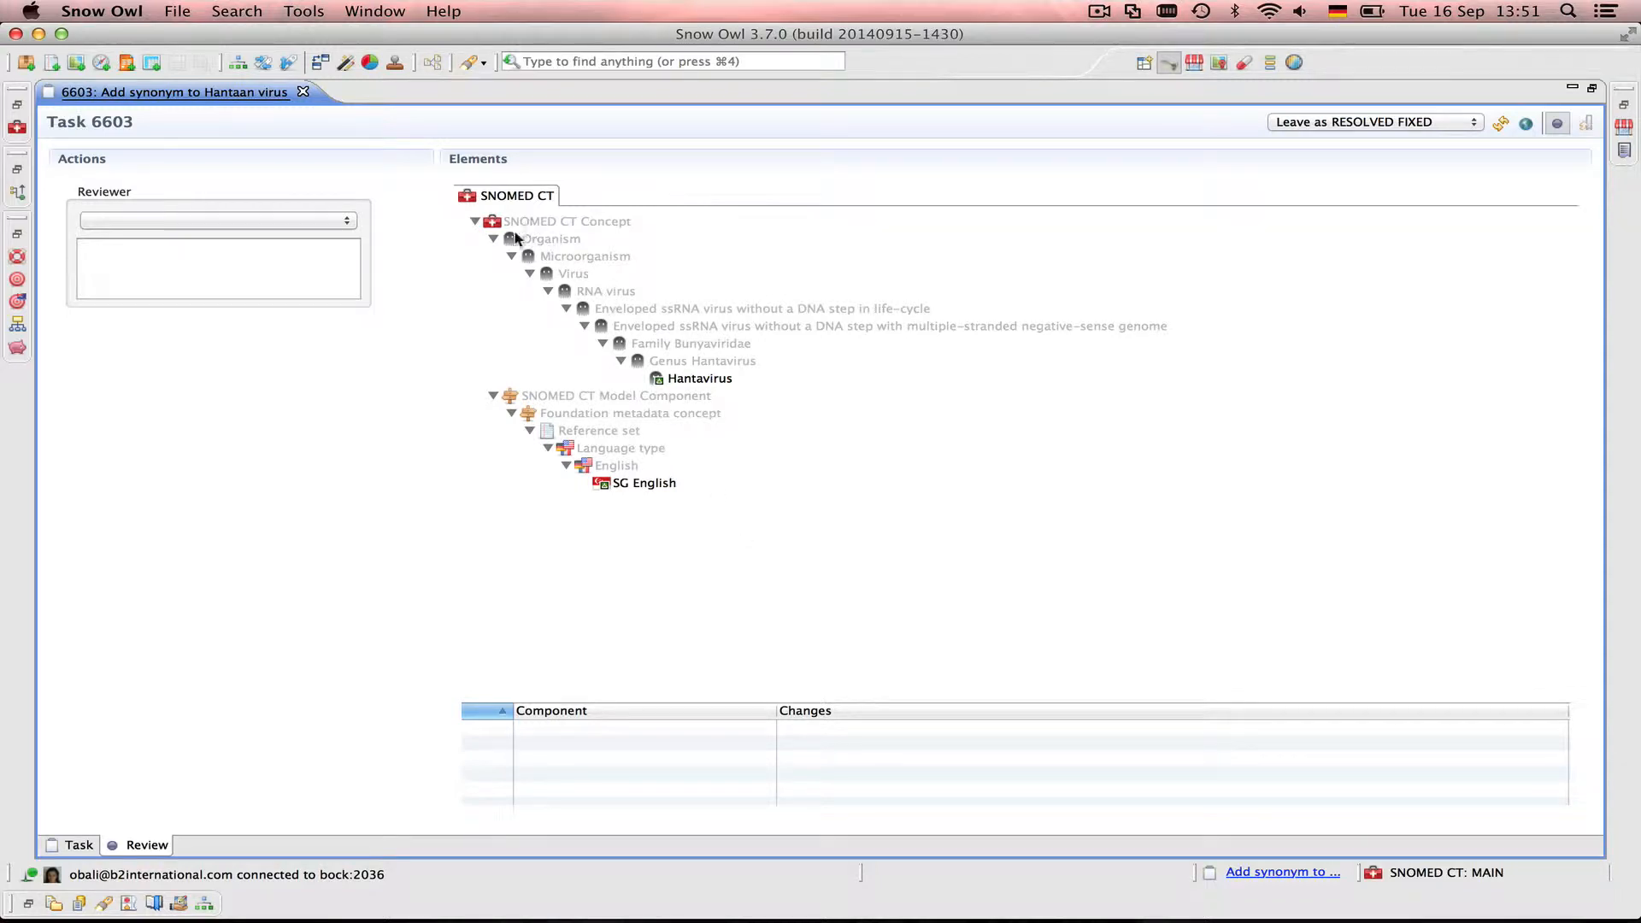
click(728, 385)
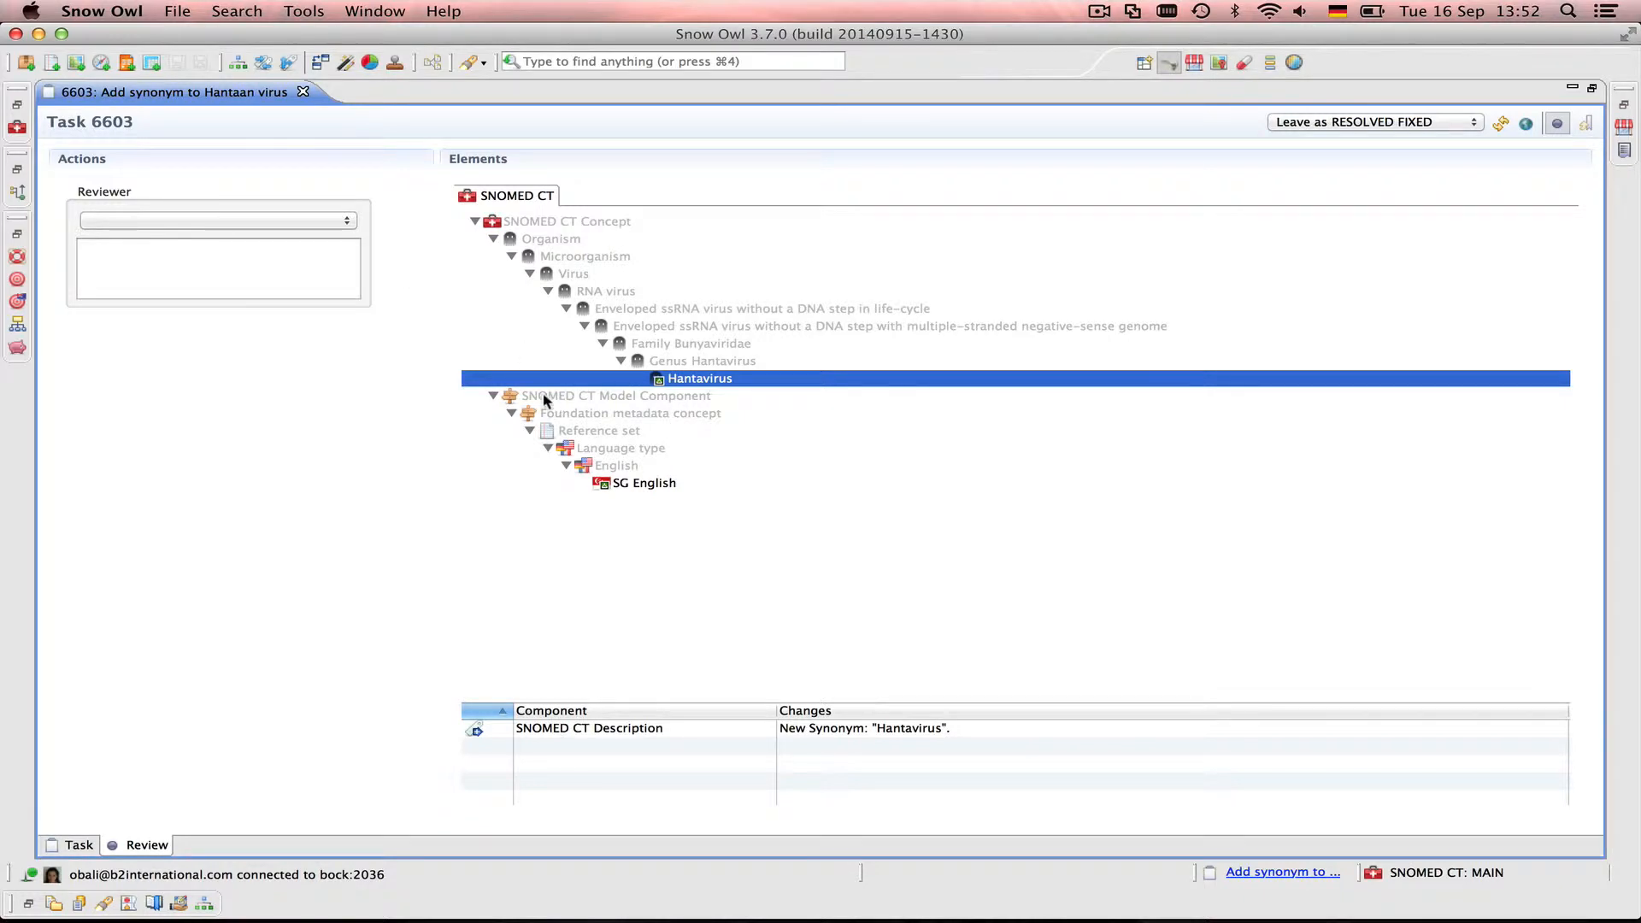
click(652, 484)
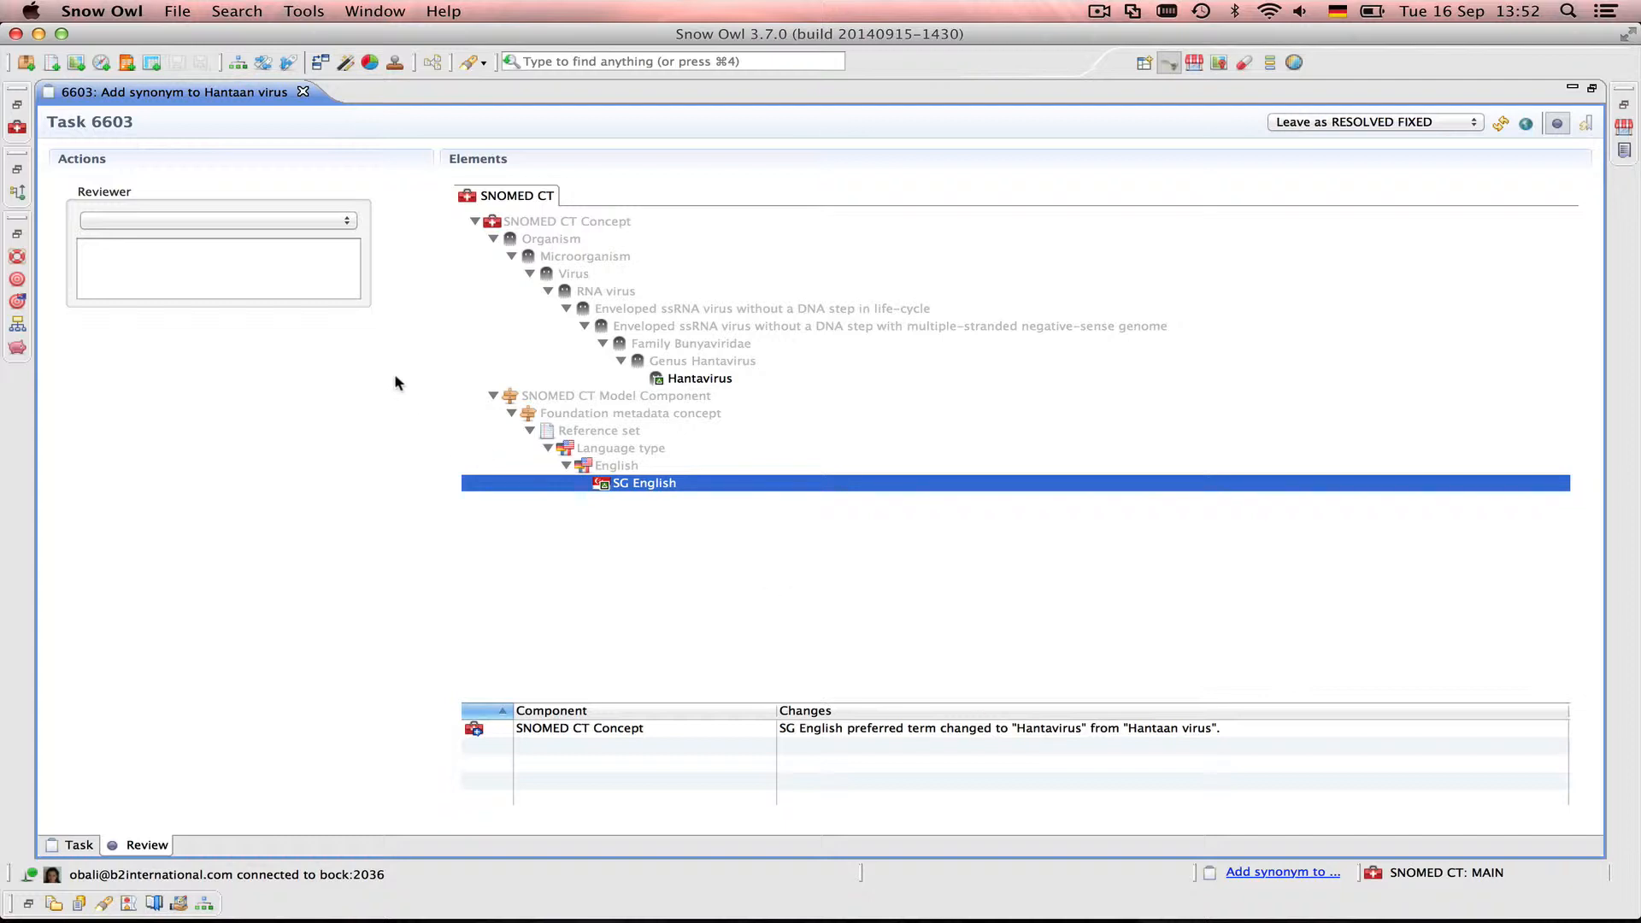
- Check the reviewer's decision choices and the status options available for the task
click(348, 224)
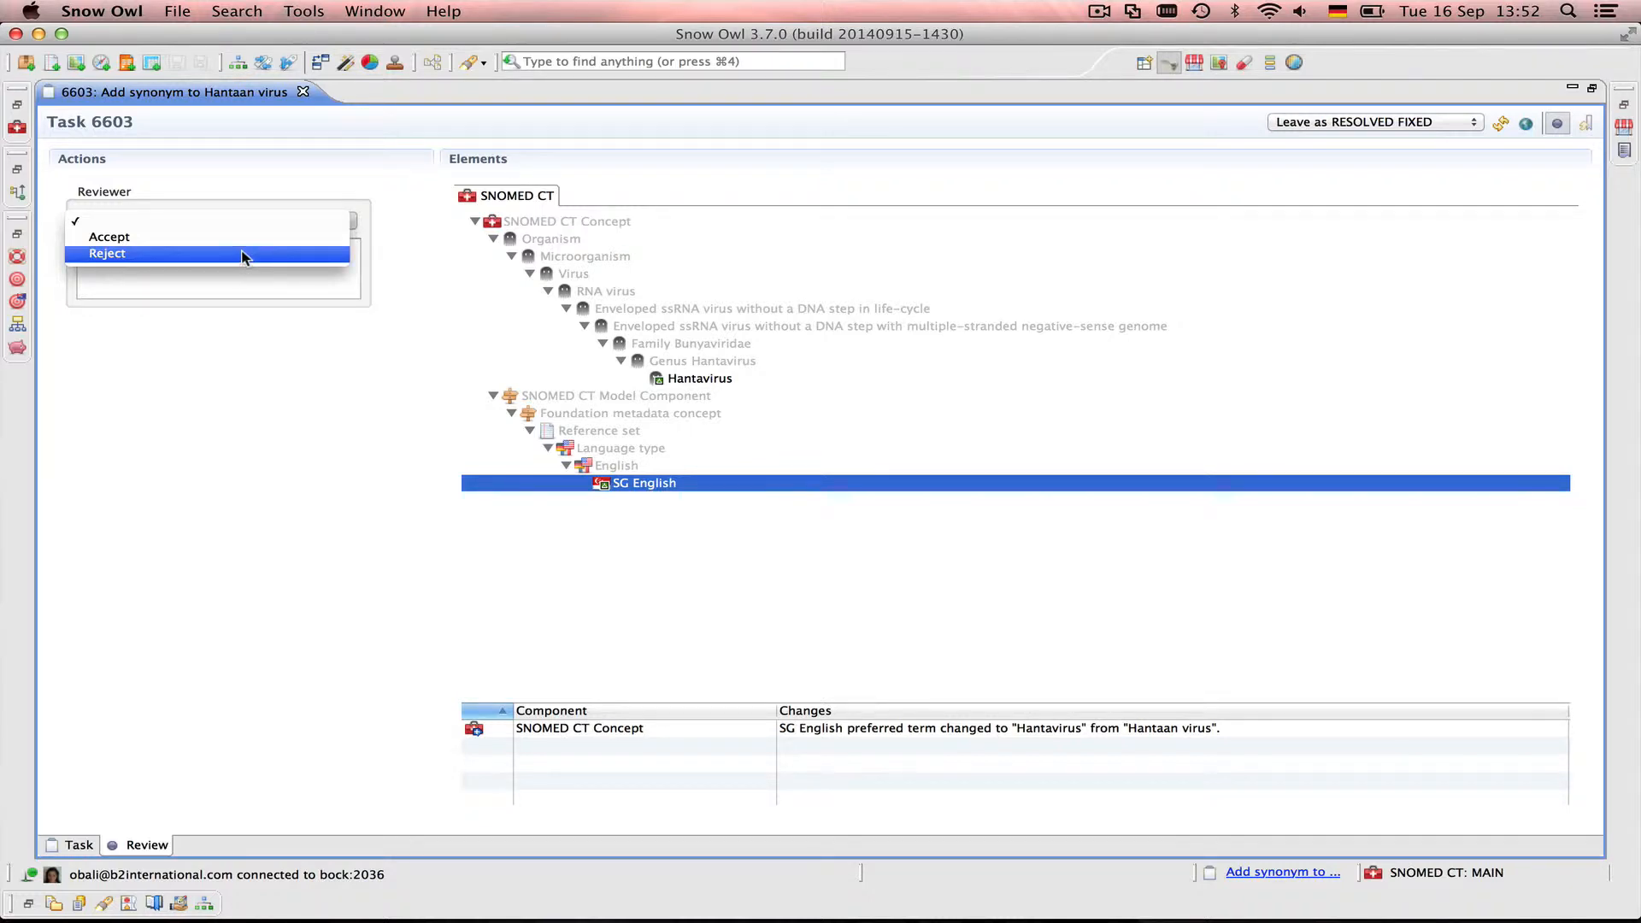
click(409, 236)
click(116, 270)
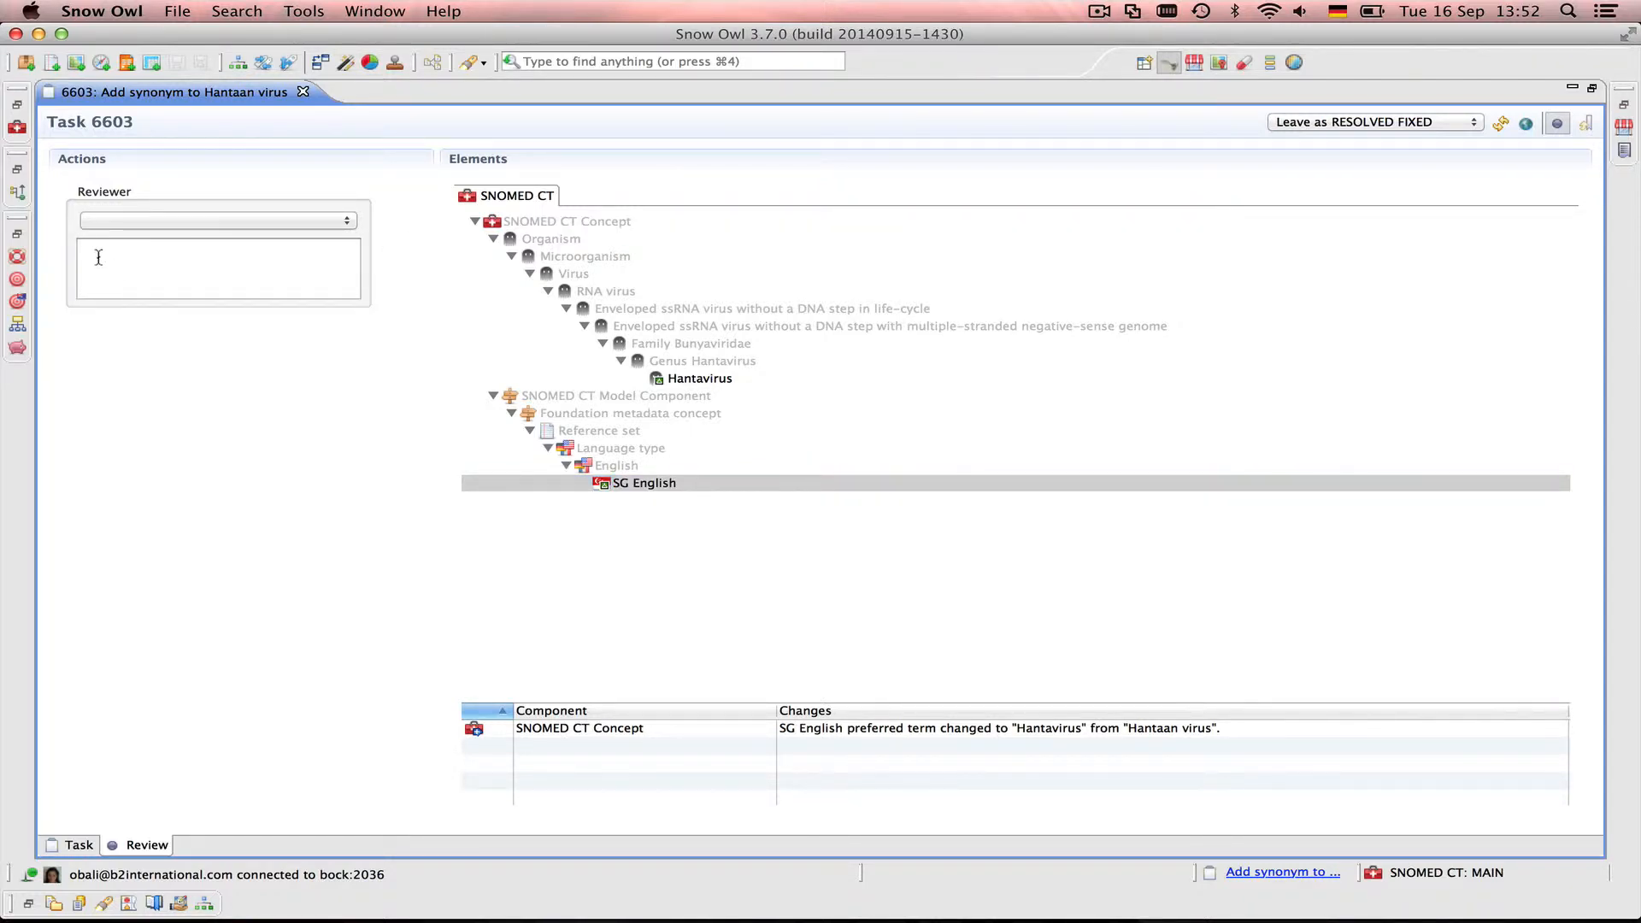
click(1298, 125)
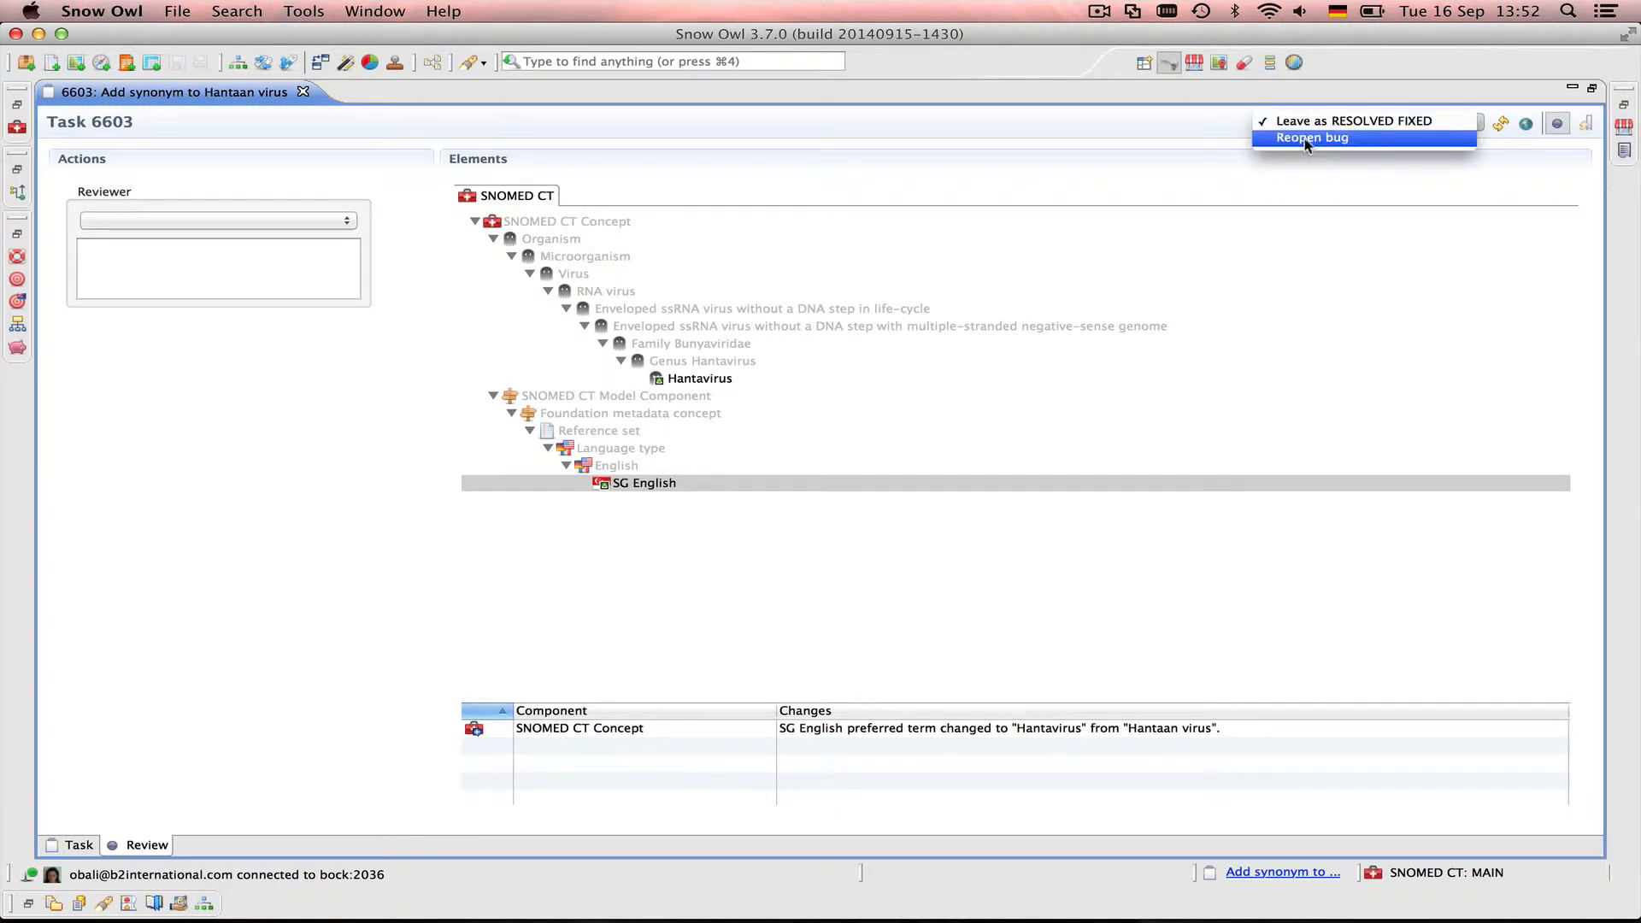
click(1296, 122)
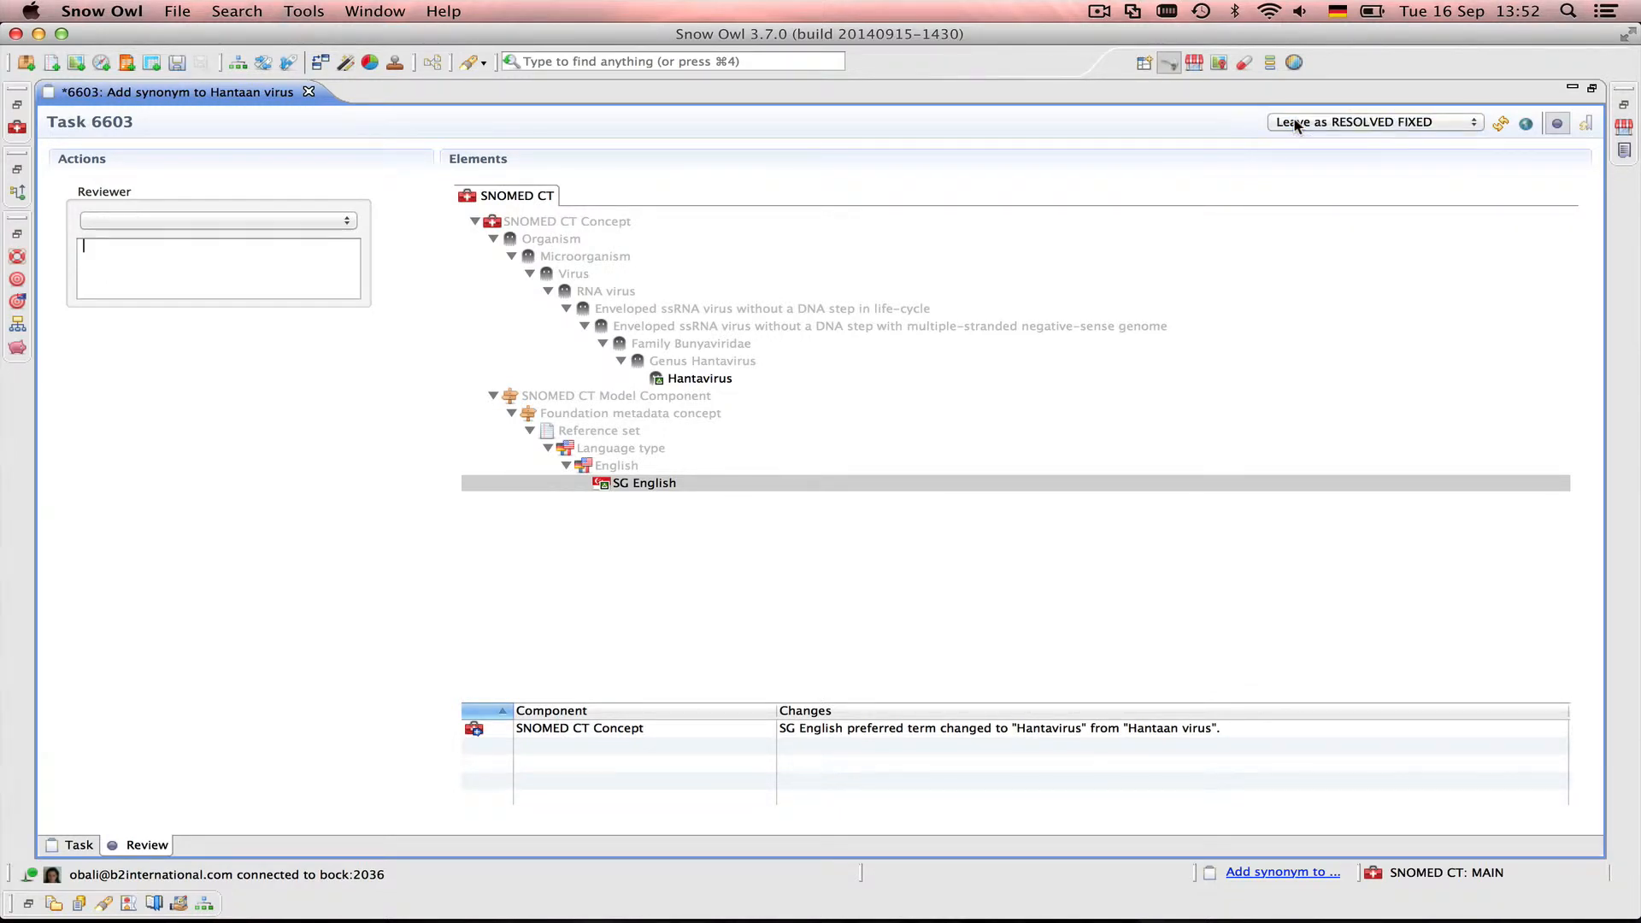
- Set the reviewer's decision to Accept and save the task
click(316, 257)
click(339, 219)
click(314, 242)
click(176, 65)
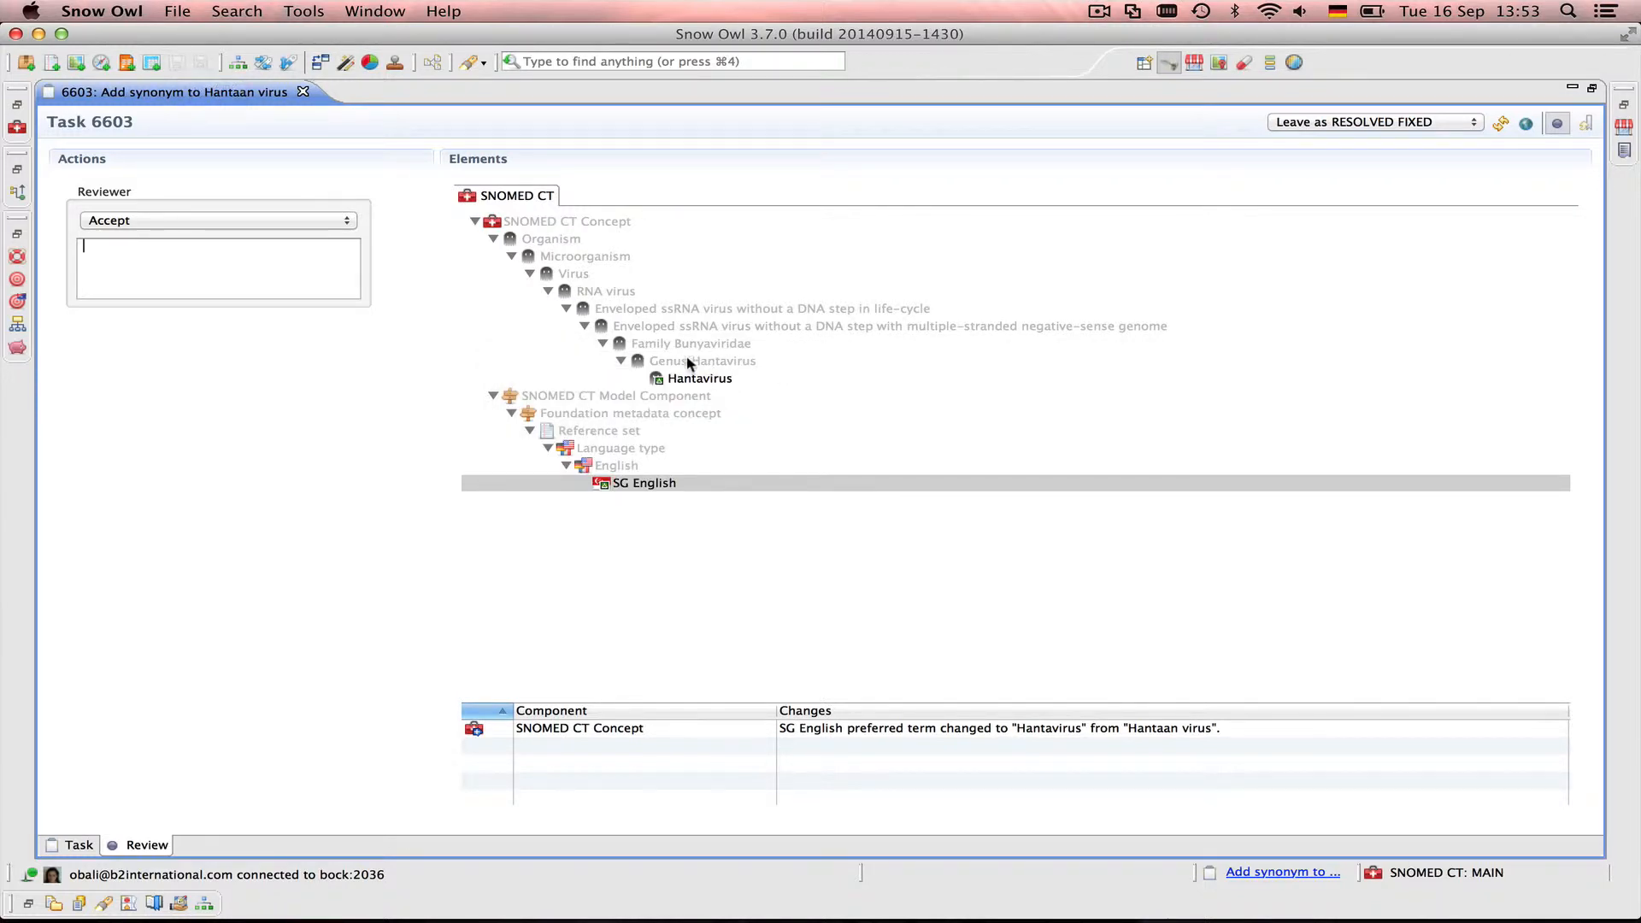
- Inspect the Hantavirus concept from the review elements, and mark the task as VERIFIED and save it
double_click(726, 378)
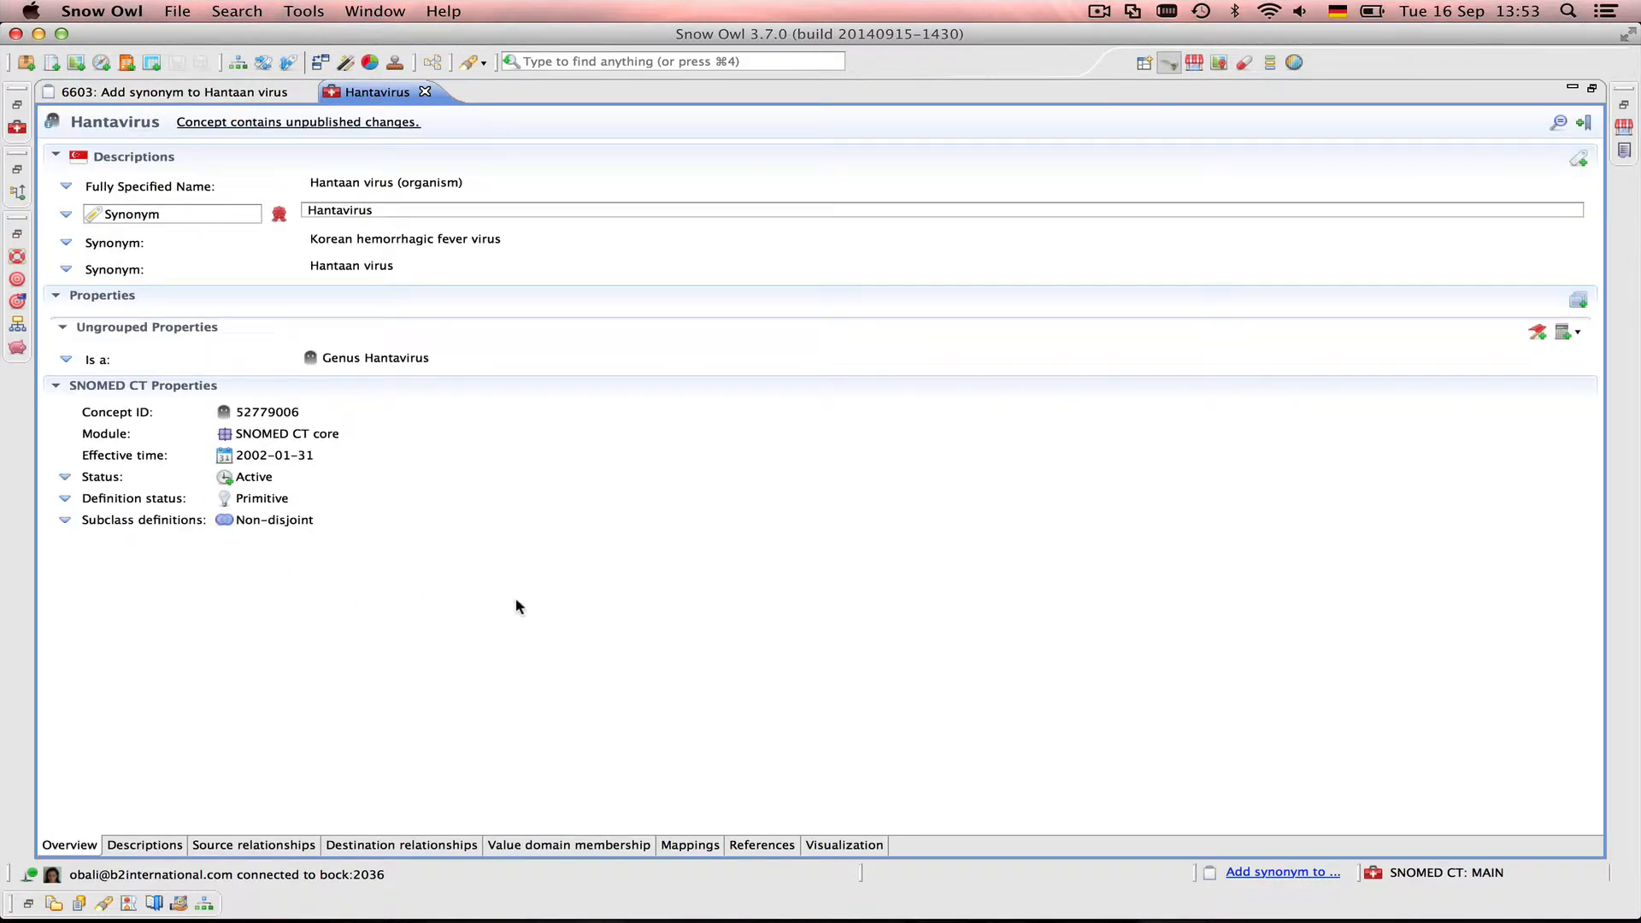
click(239, 92)
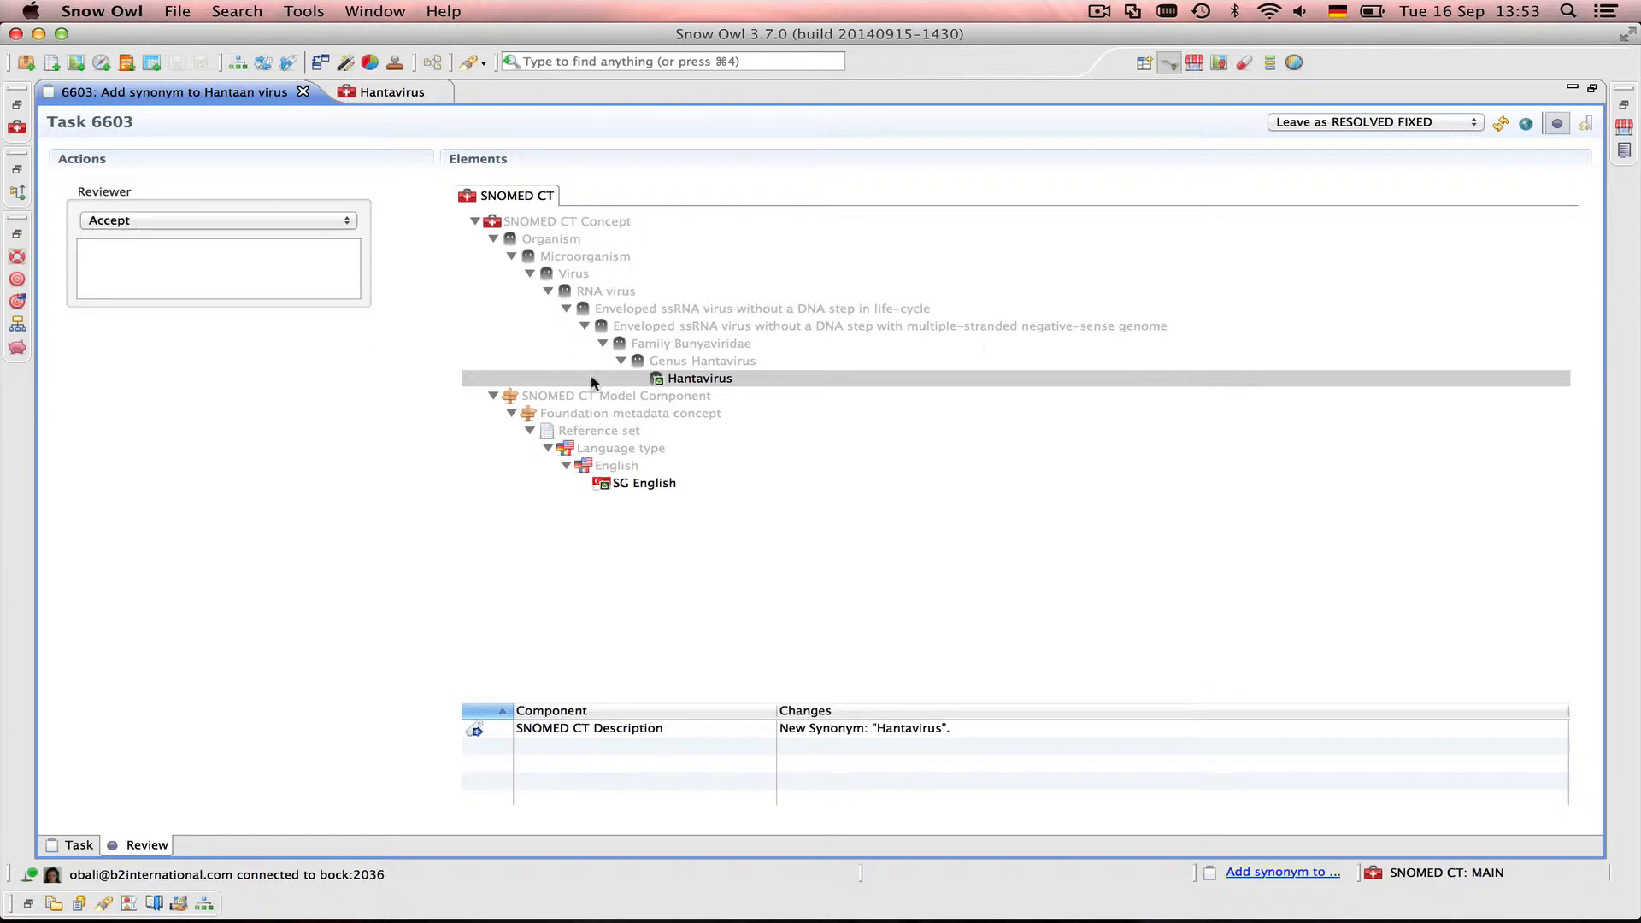
click(1293, 127)
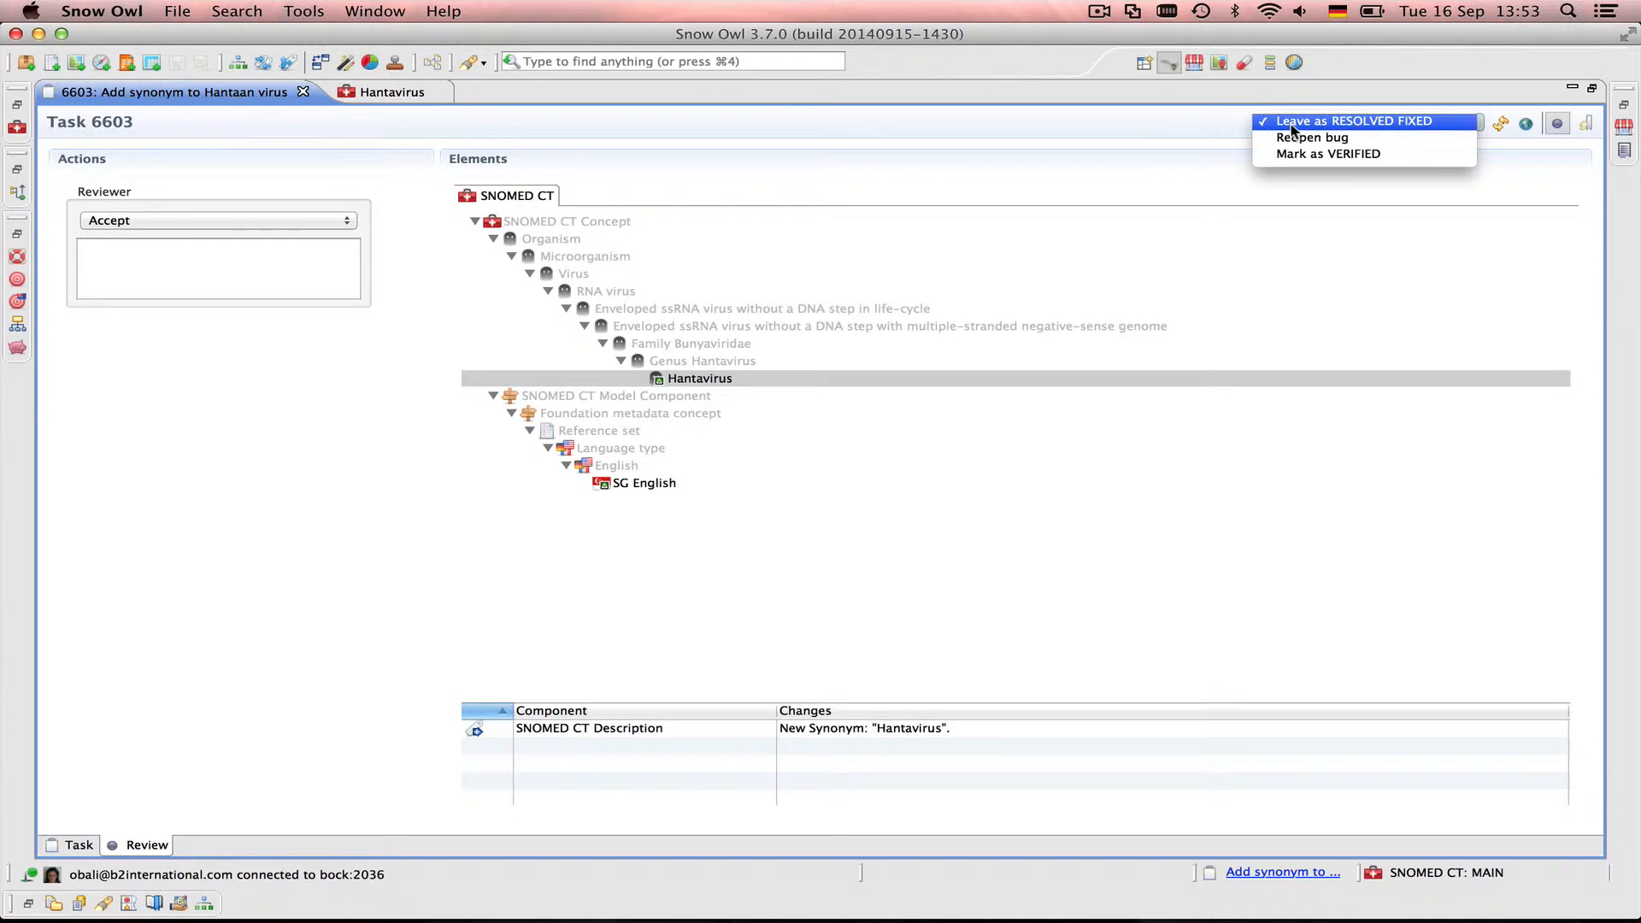
click(1345, 154)
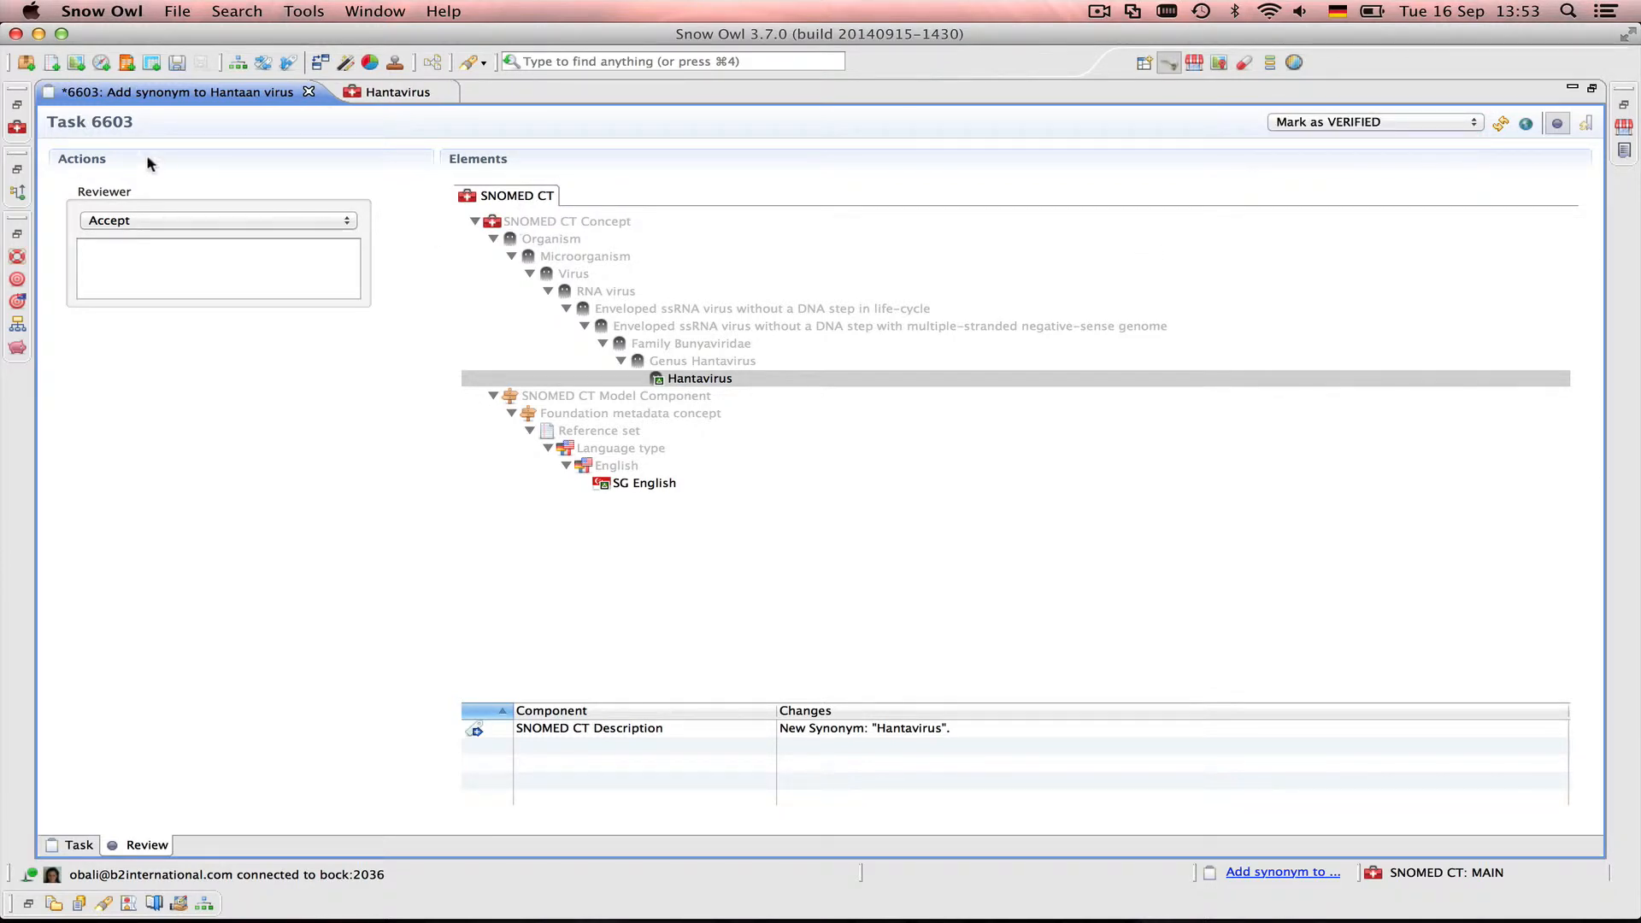
click(177, 65)
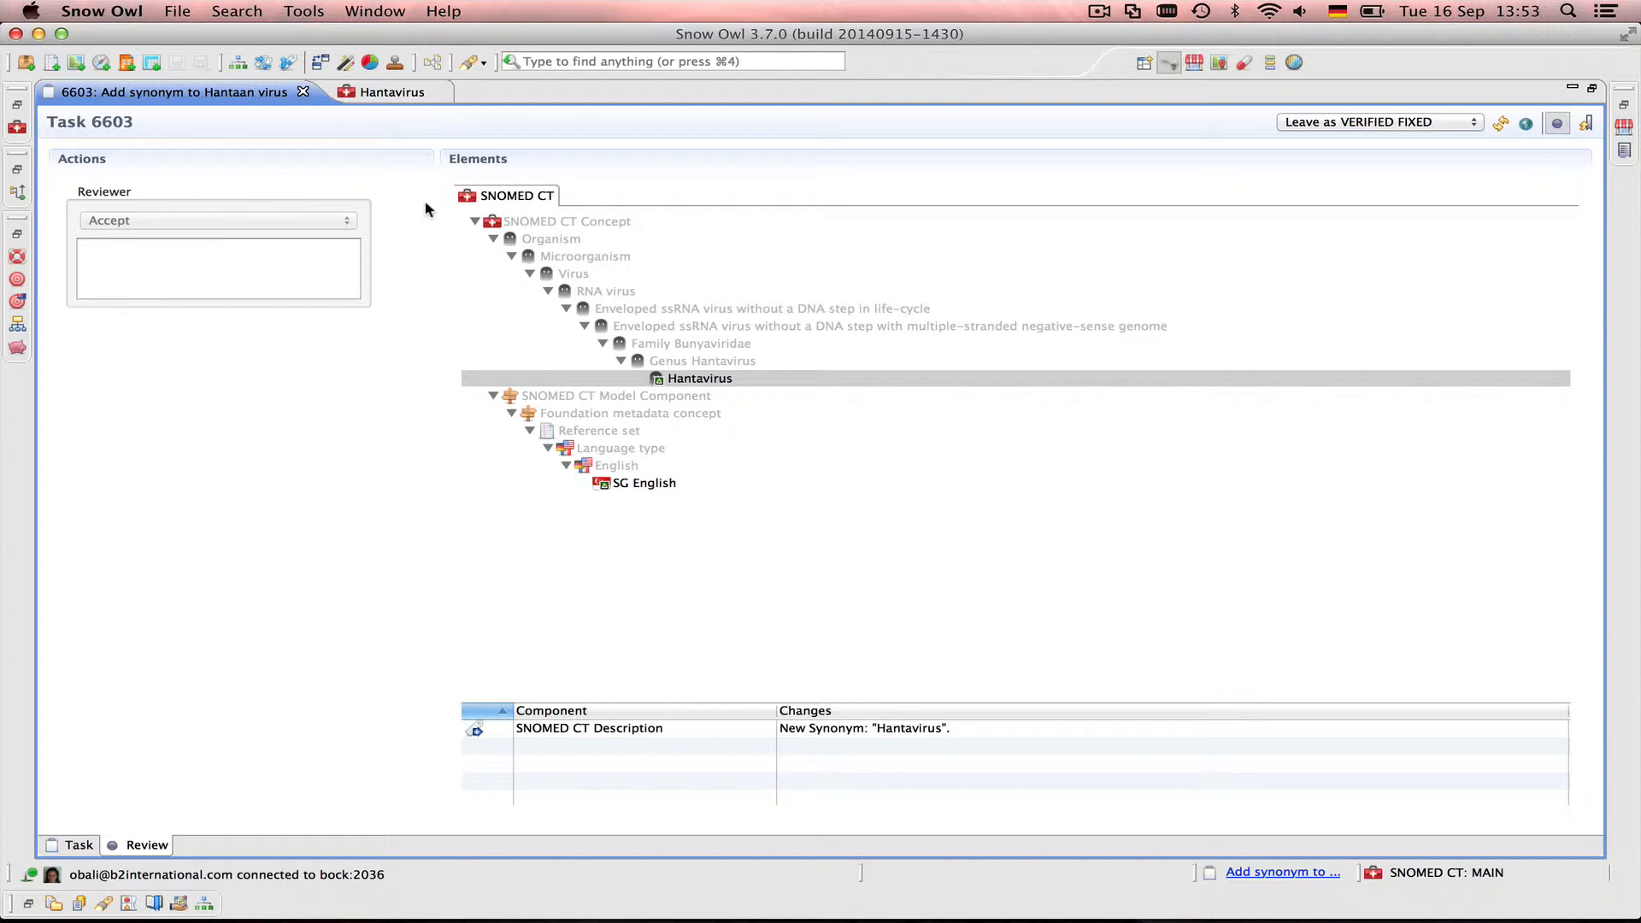
double_click(231, 94)
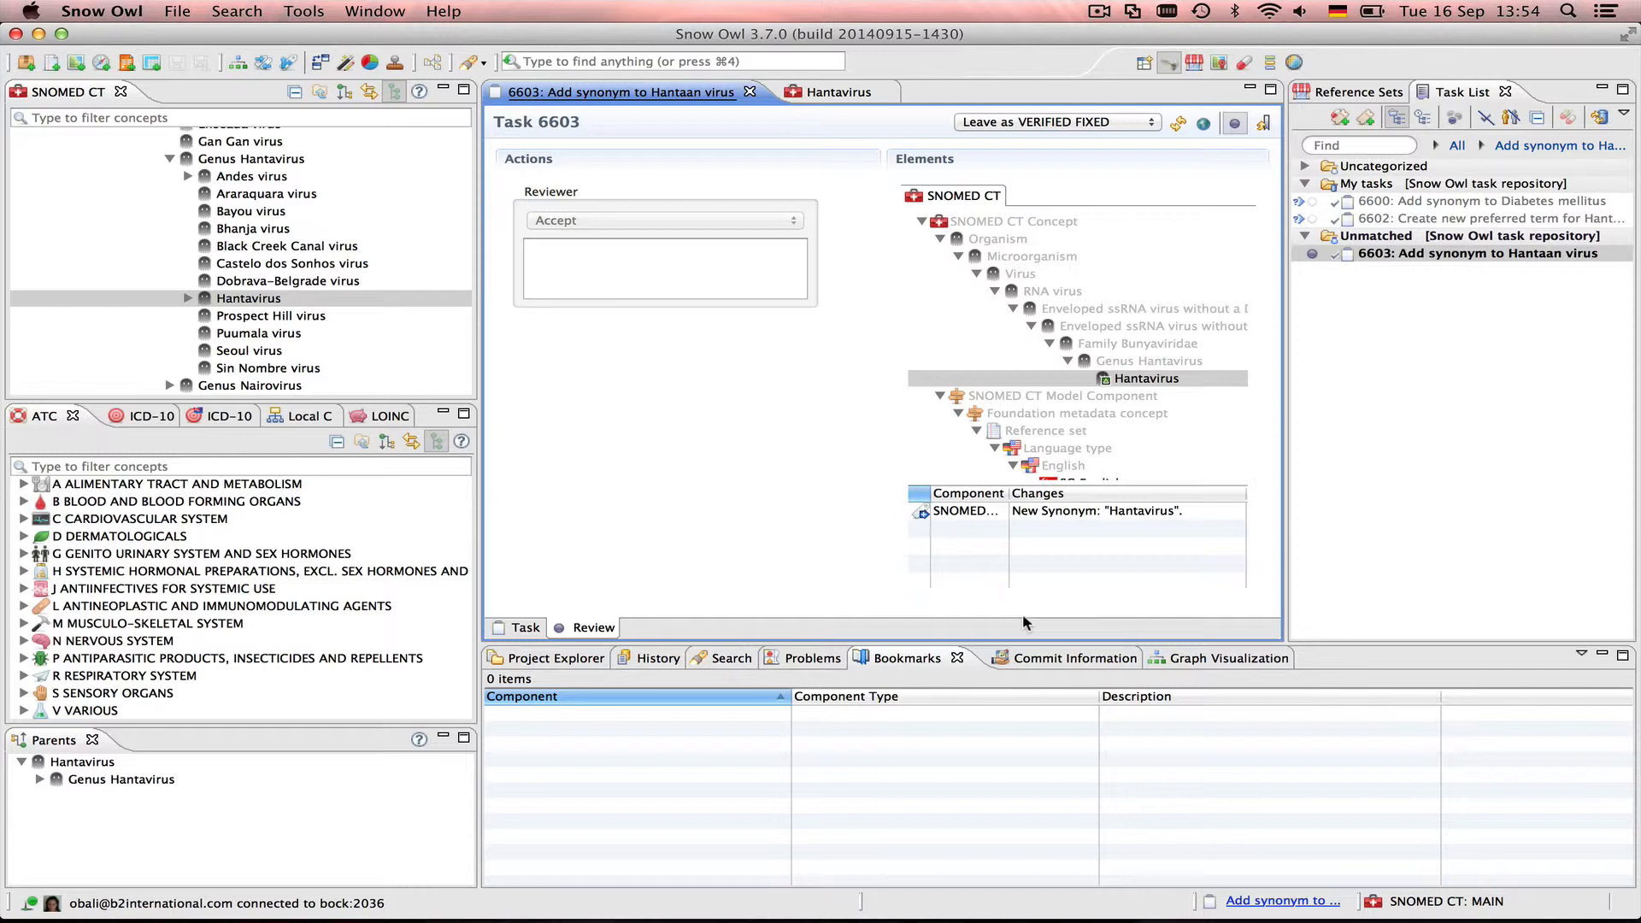
- In the SnowOwl_3.7_BB instance, filter the SNOMED CT concepts by "hanta" and open the Hantaan virus concept on MAIN
mouse_move(1111, 906)
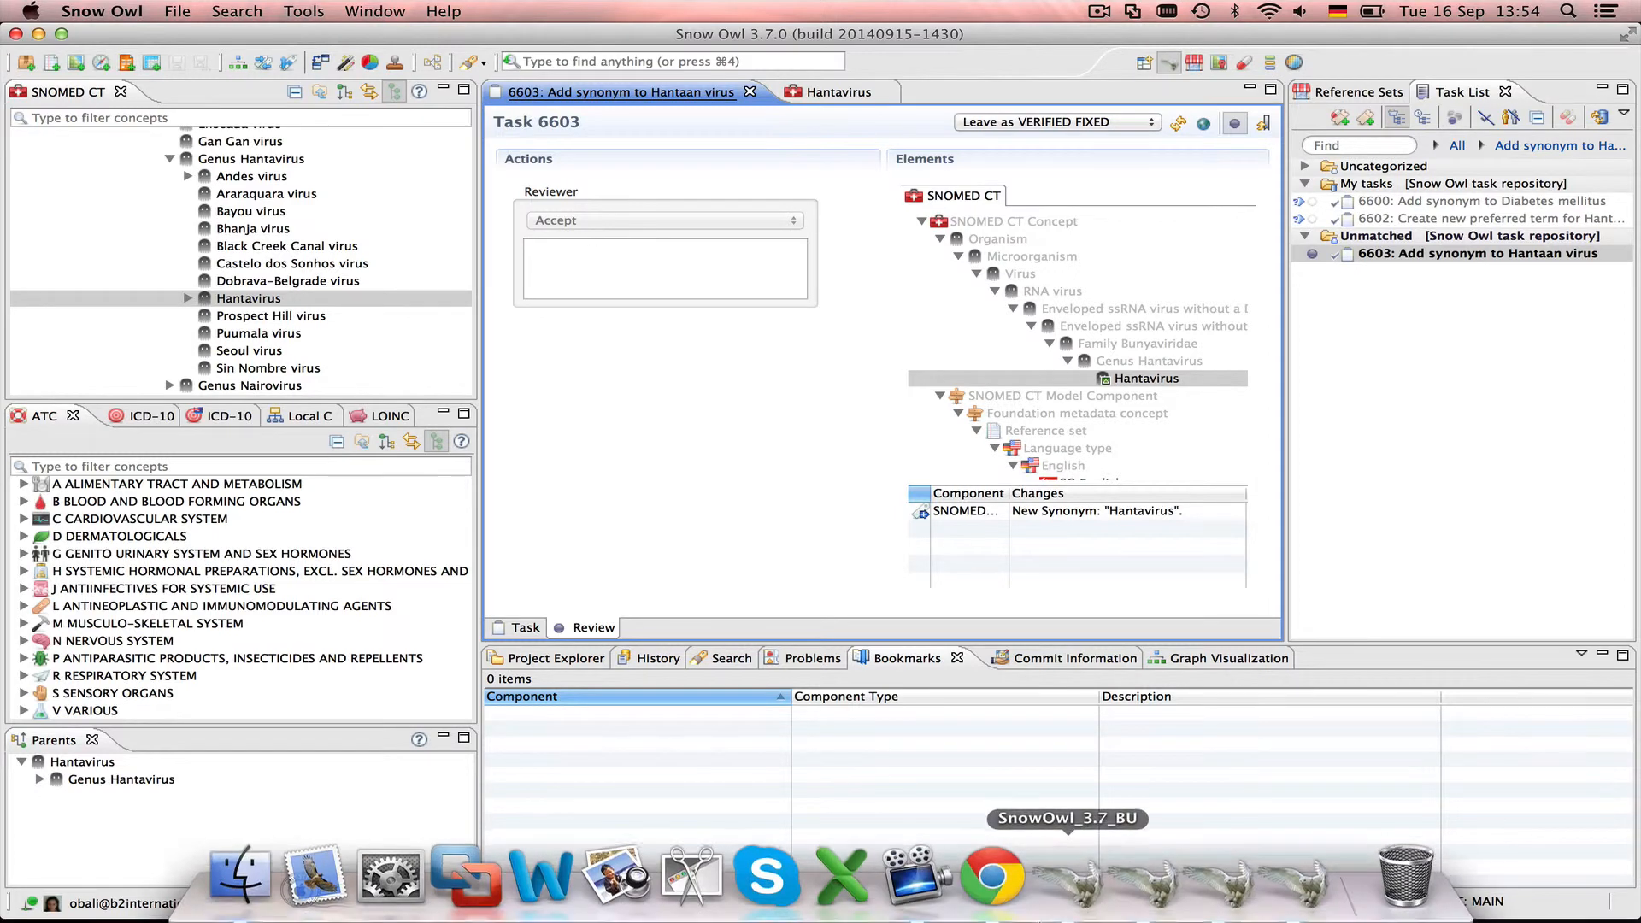
click(1147, 893)
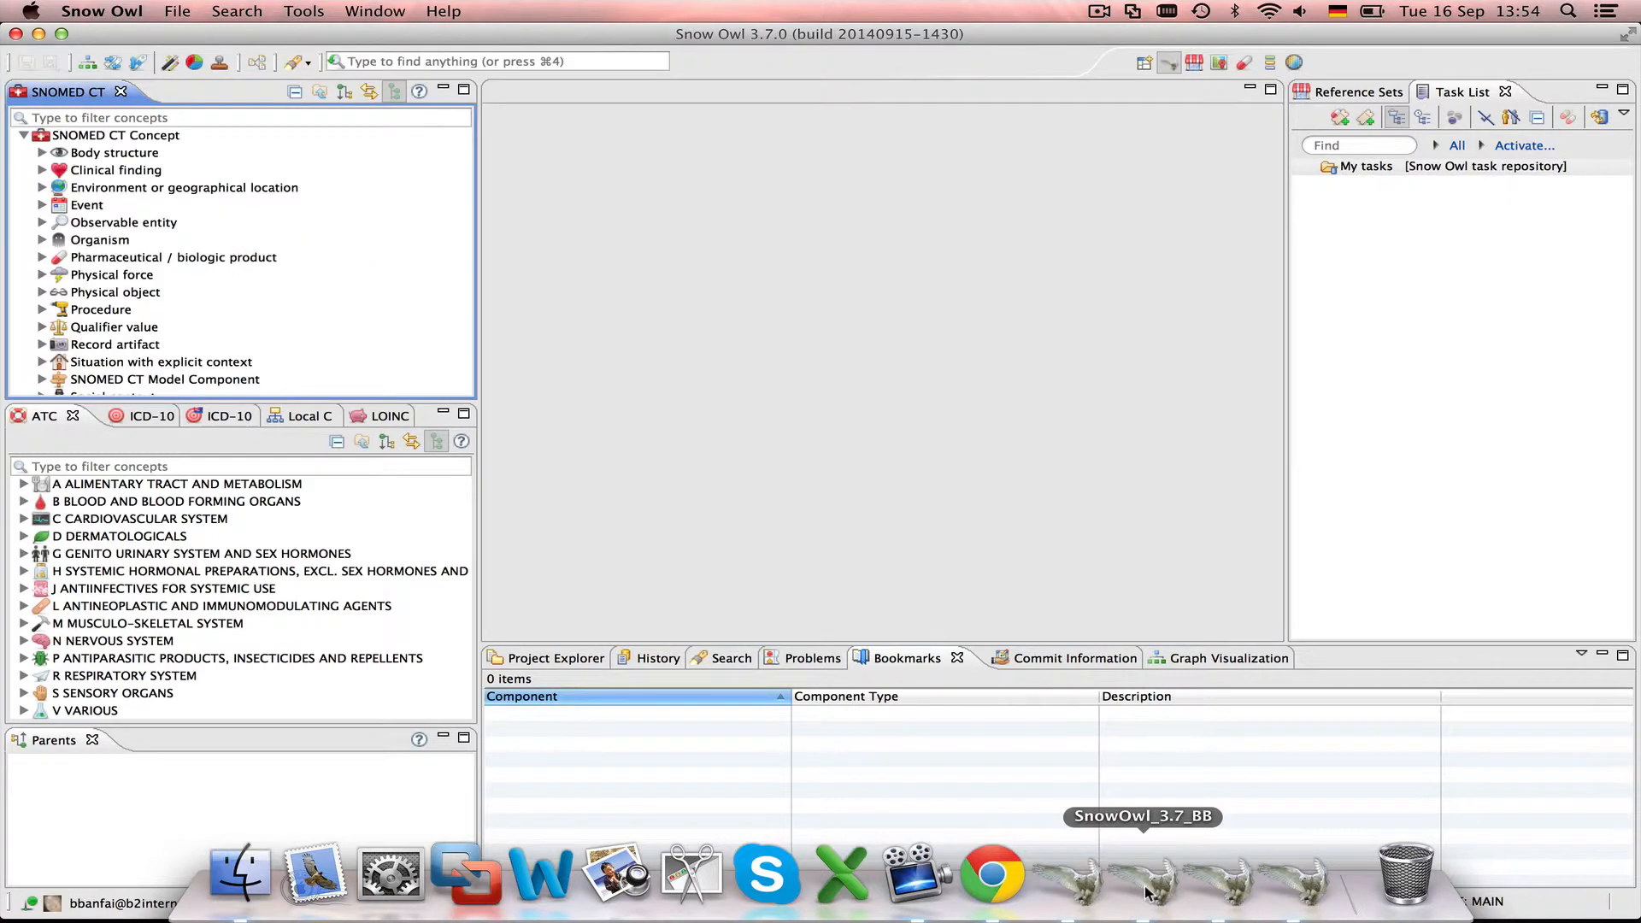
click(186, 118)
text(hanta)
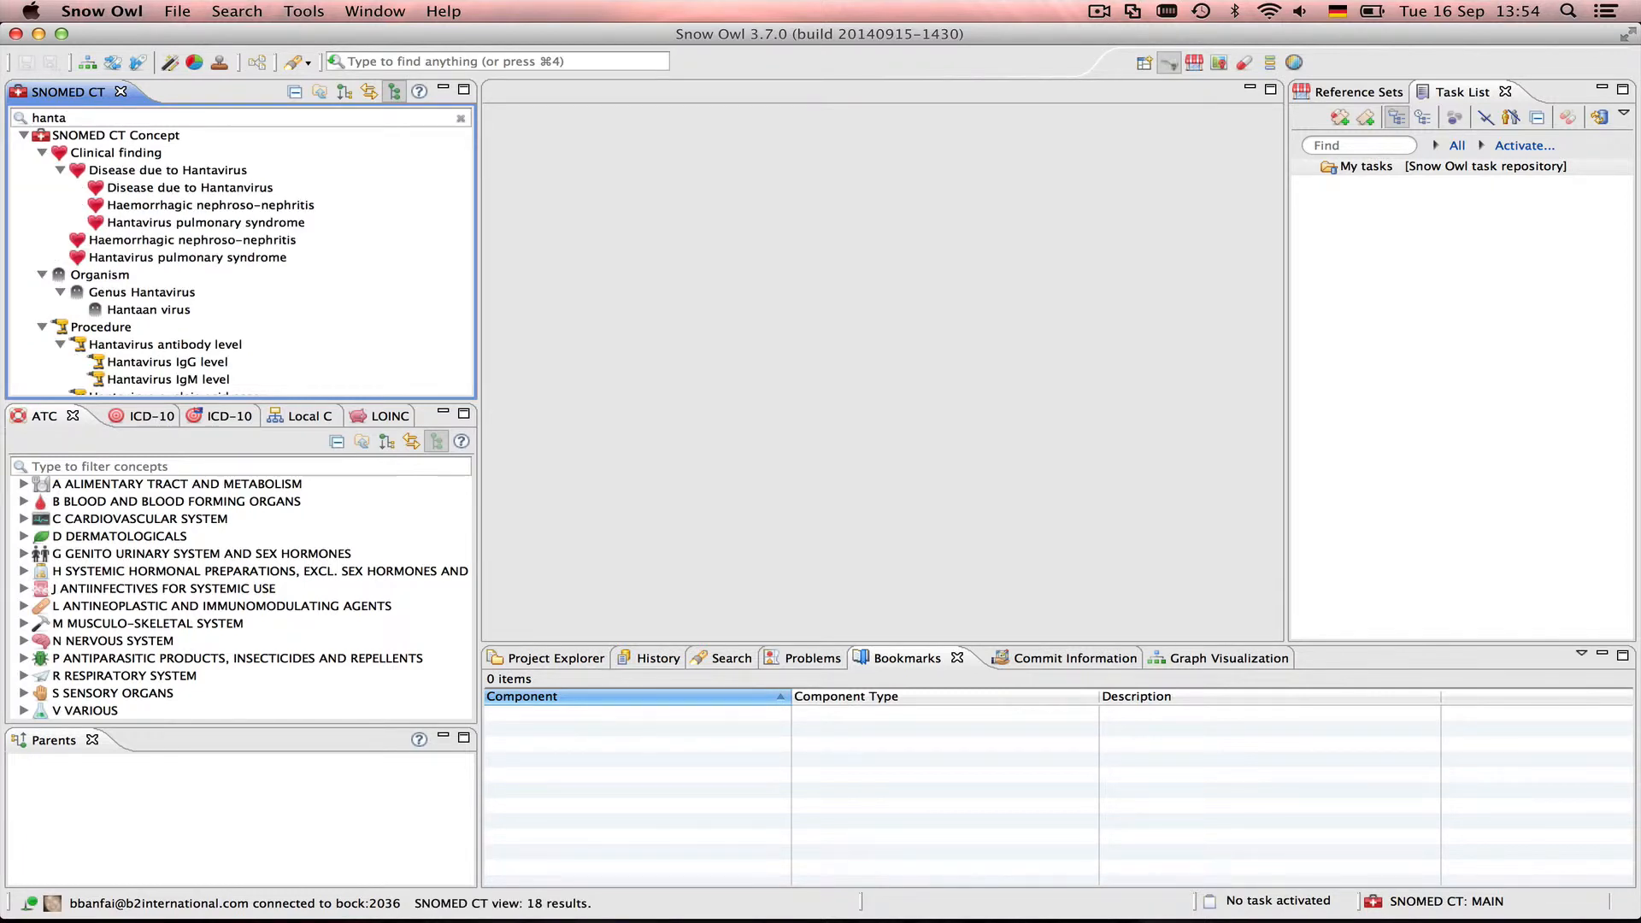
double_click(150, 311)
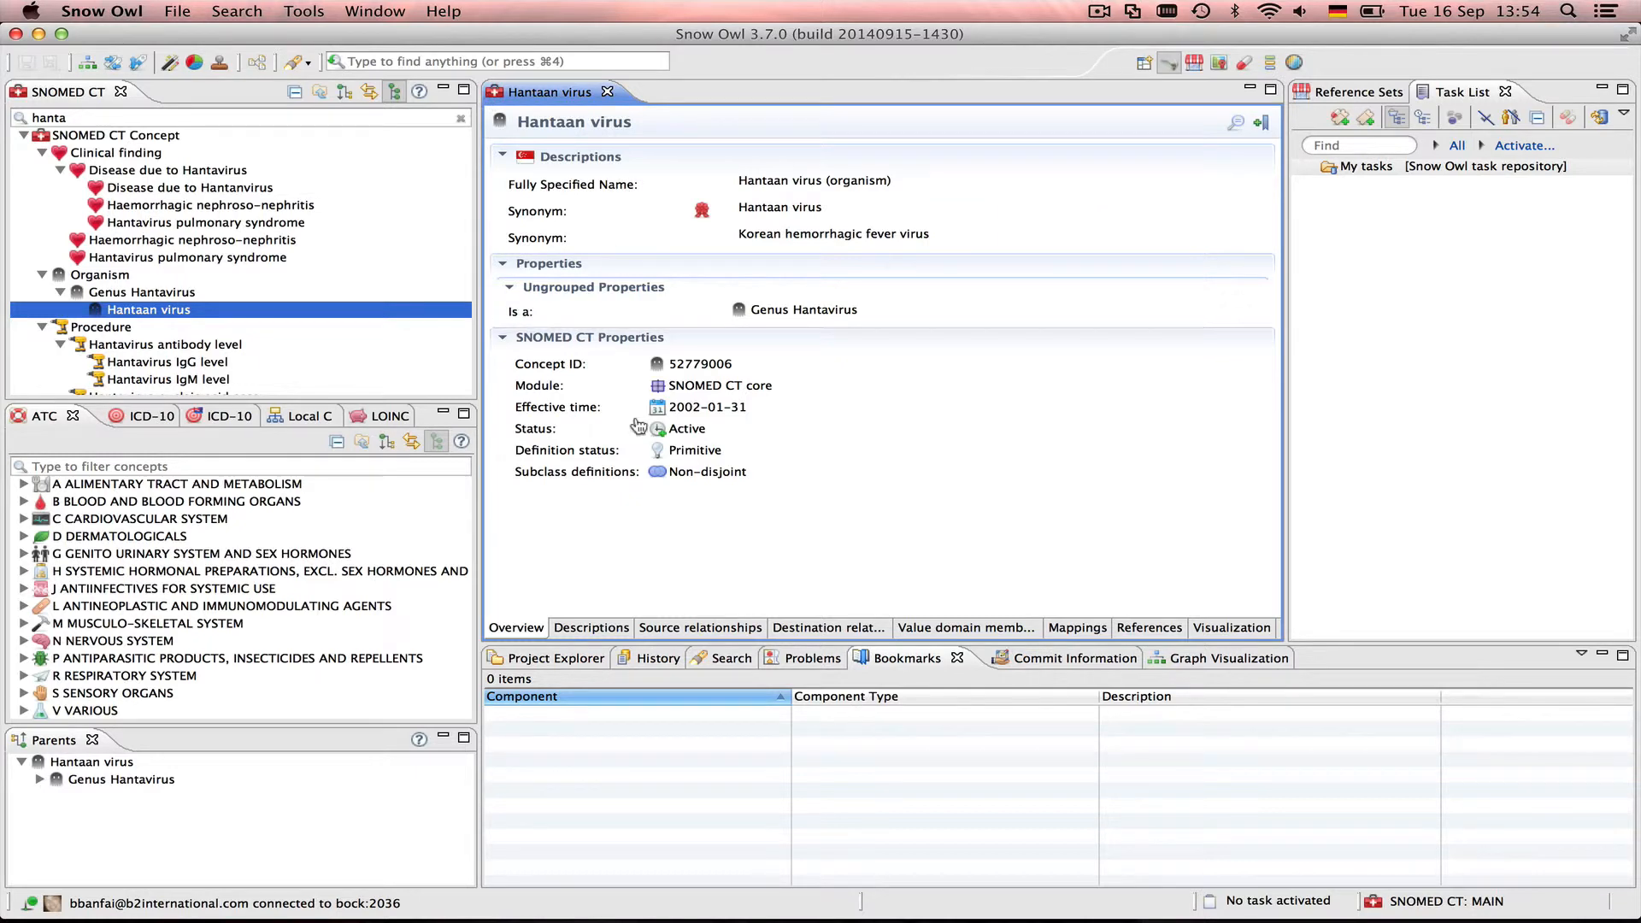
- Switch back to the SnowOwl_3.7_OB instance and examine the new synonym in the Hantavirus concept for comparison with MAIN
mouse_move(991, 873)
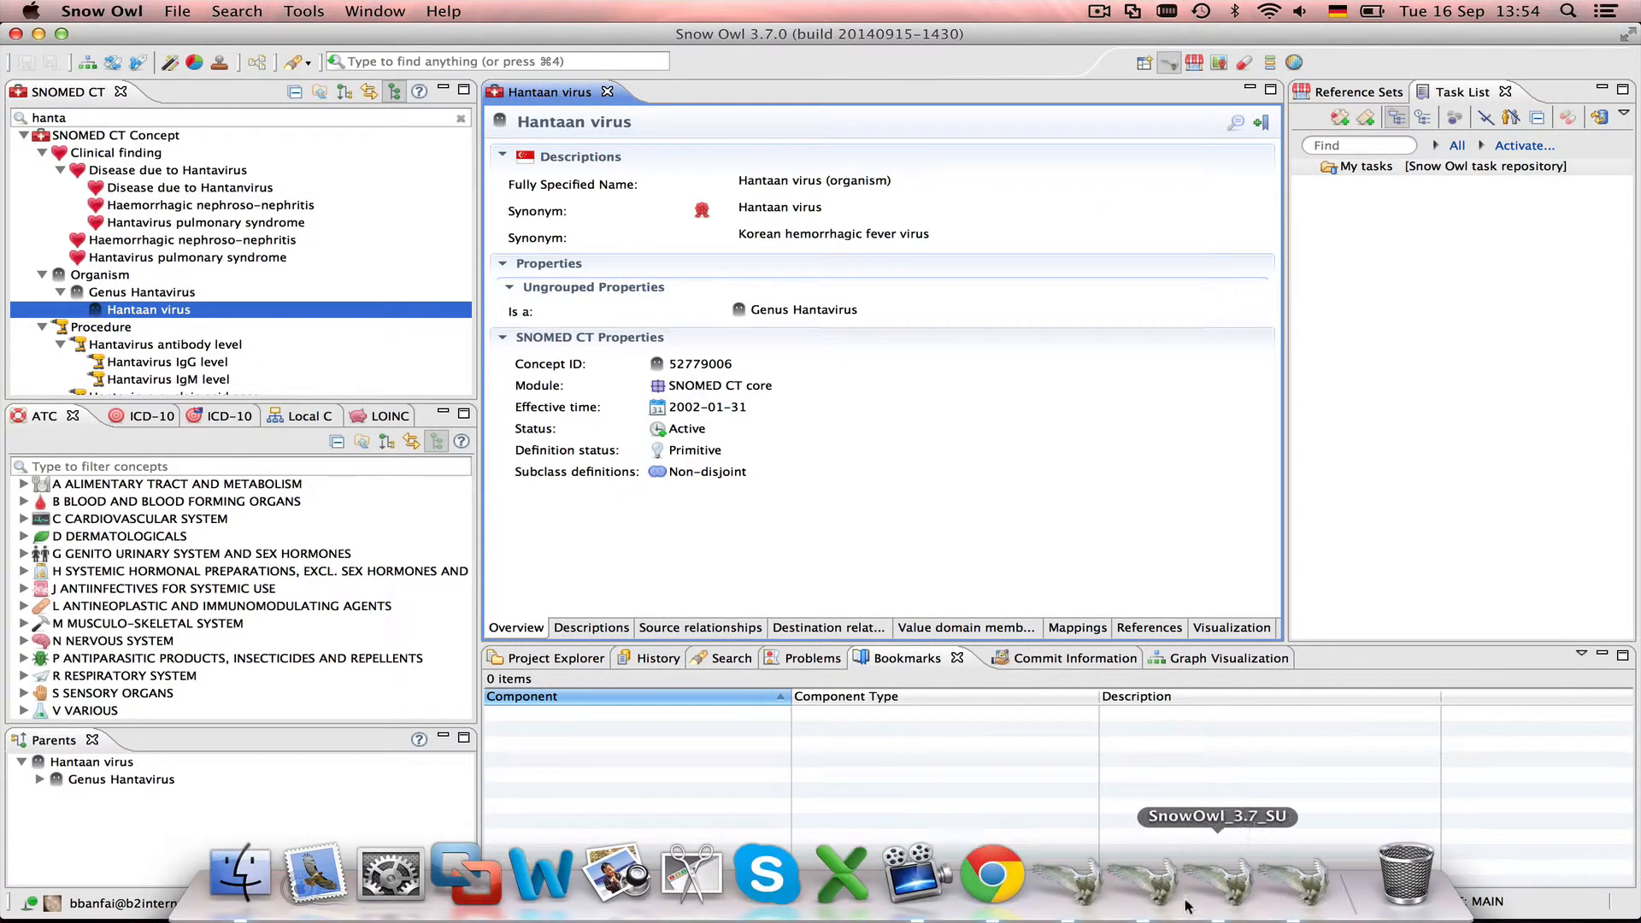
click(1305, 889)
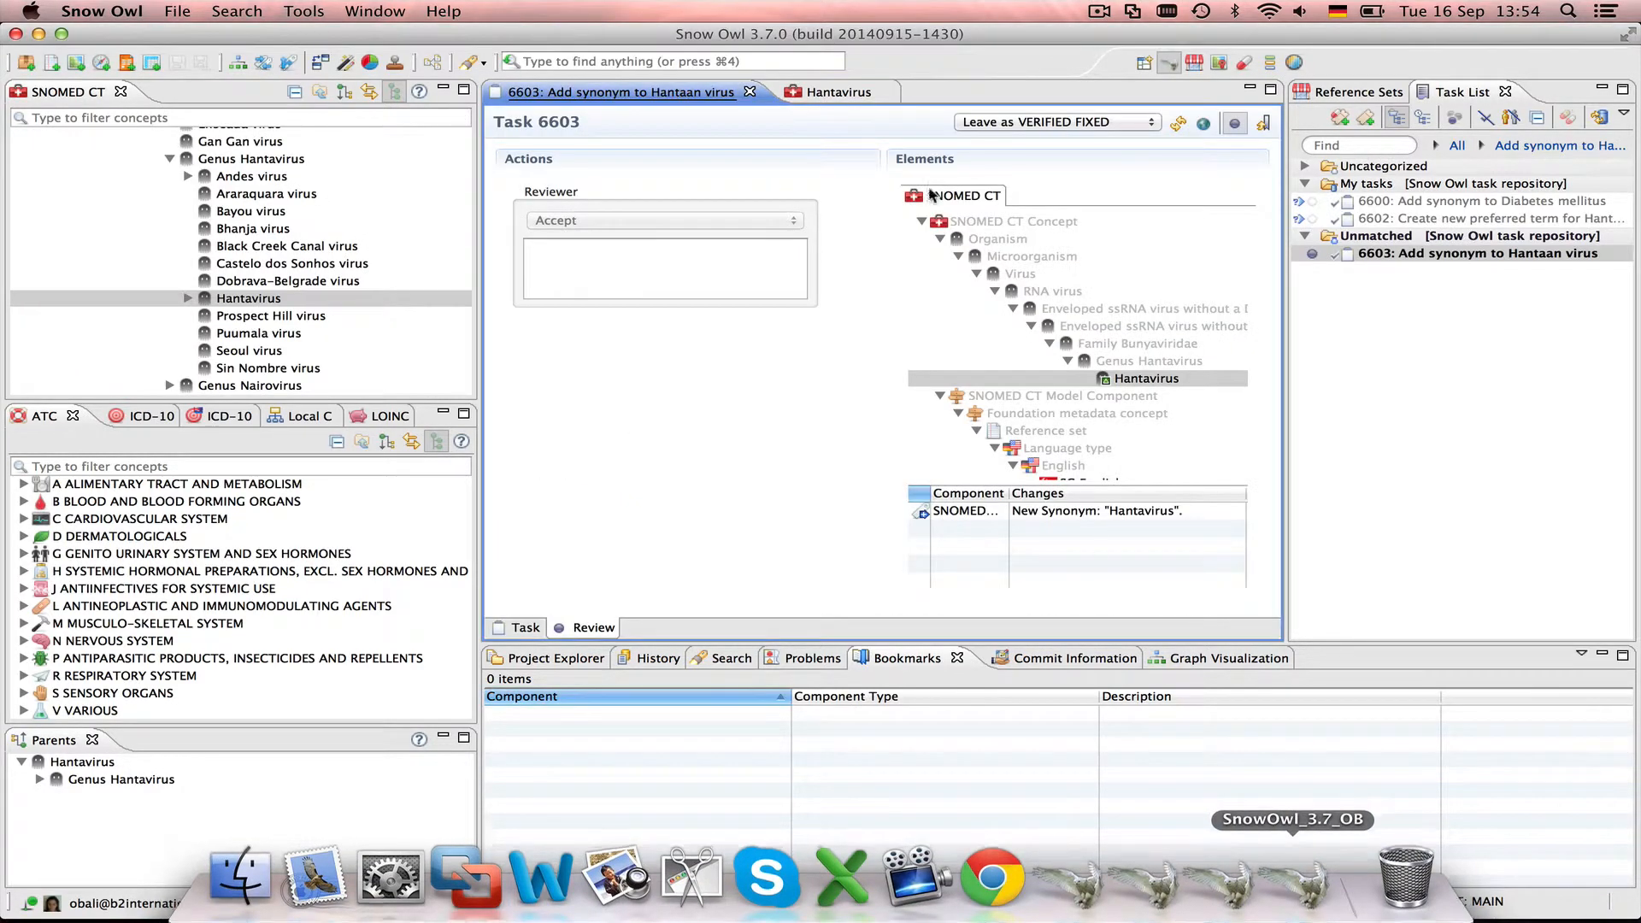
click(823, 96)
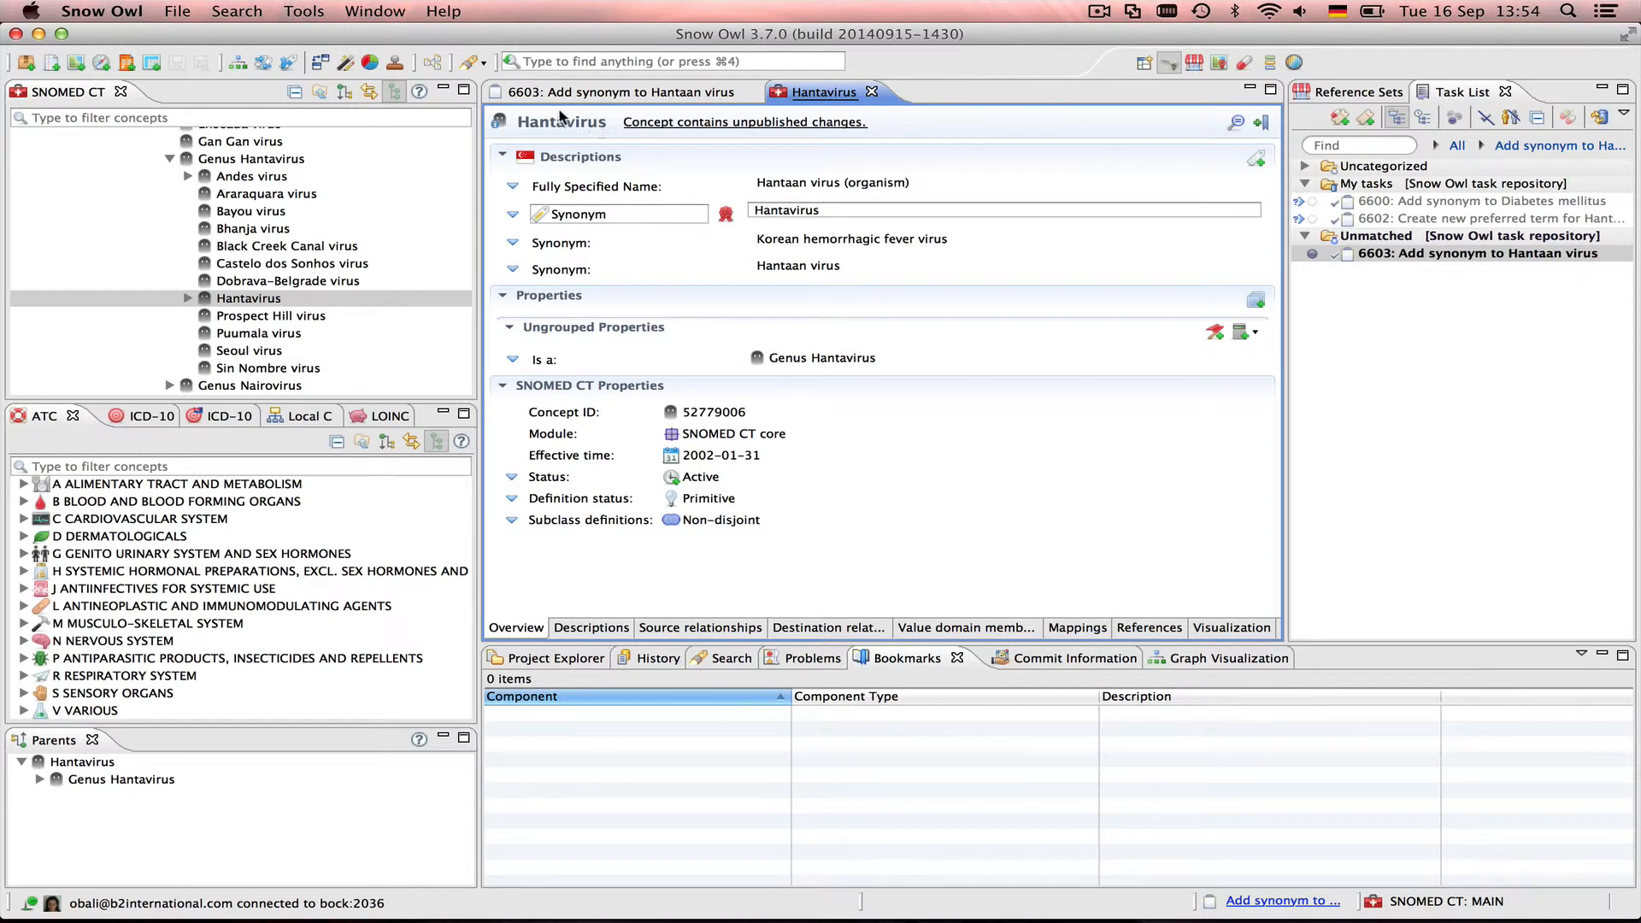
mouse_move(860, 212)
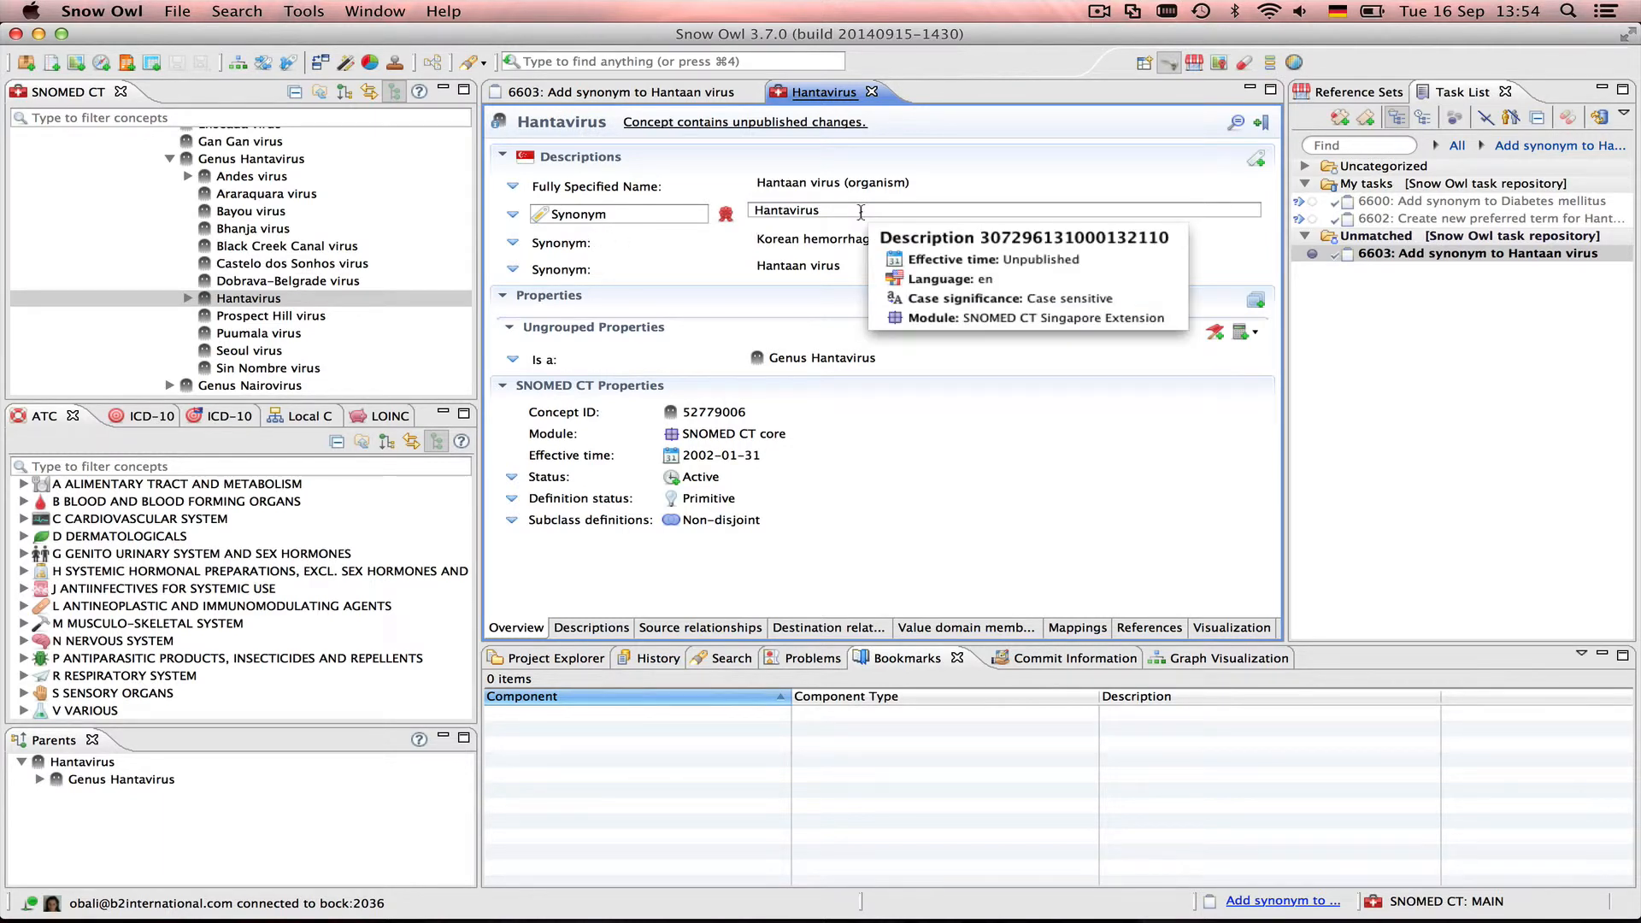
click(639, 95)
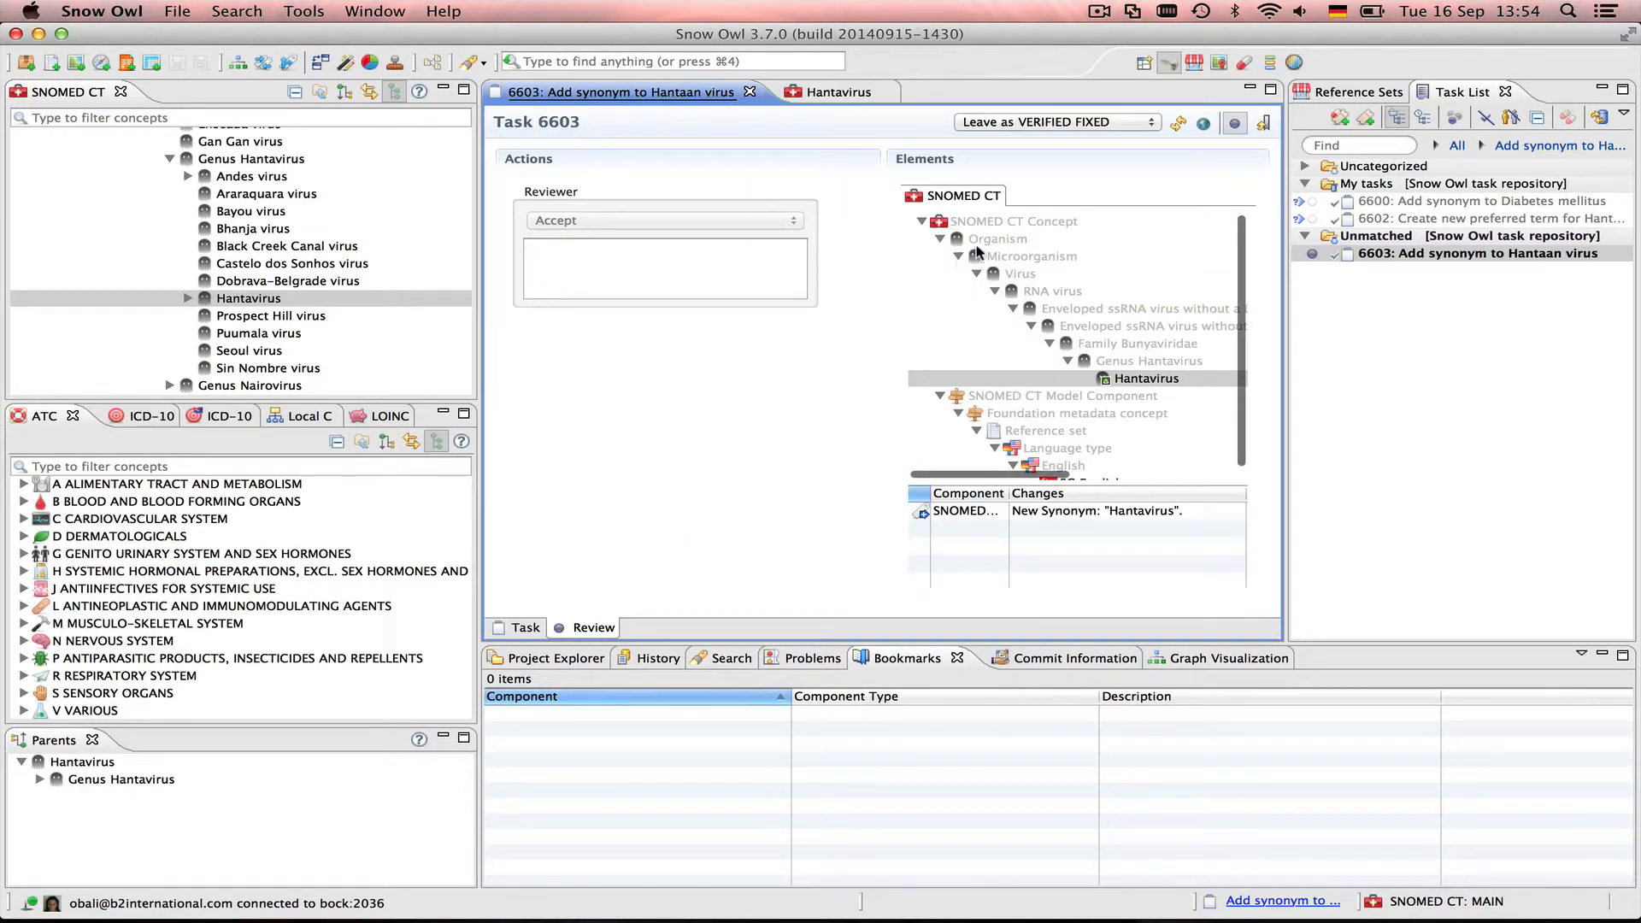
- Promote the changes of the task "Add synonym to Hantaan virus" into the MAIN branch, closing all open editors
click(1263, 128)
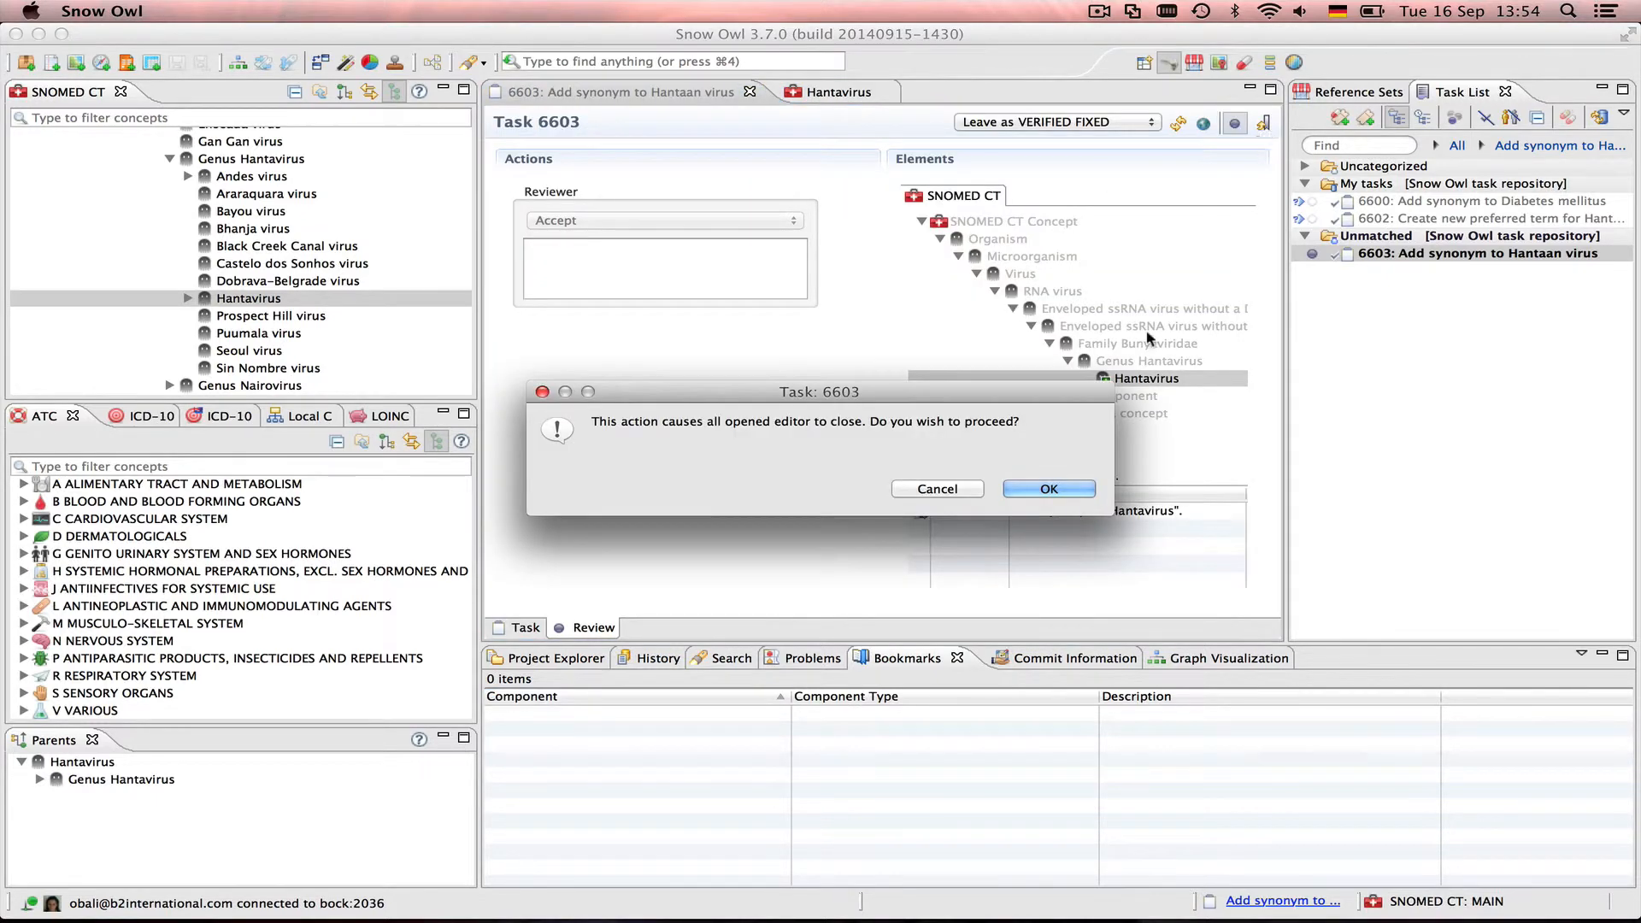
click(1028, 493)
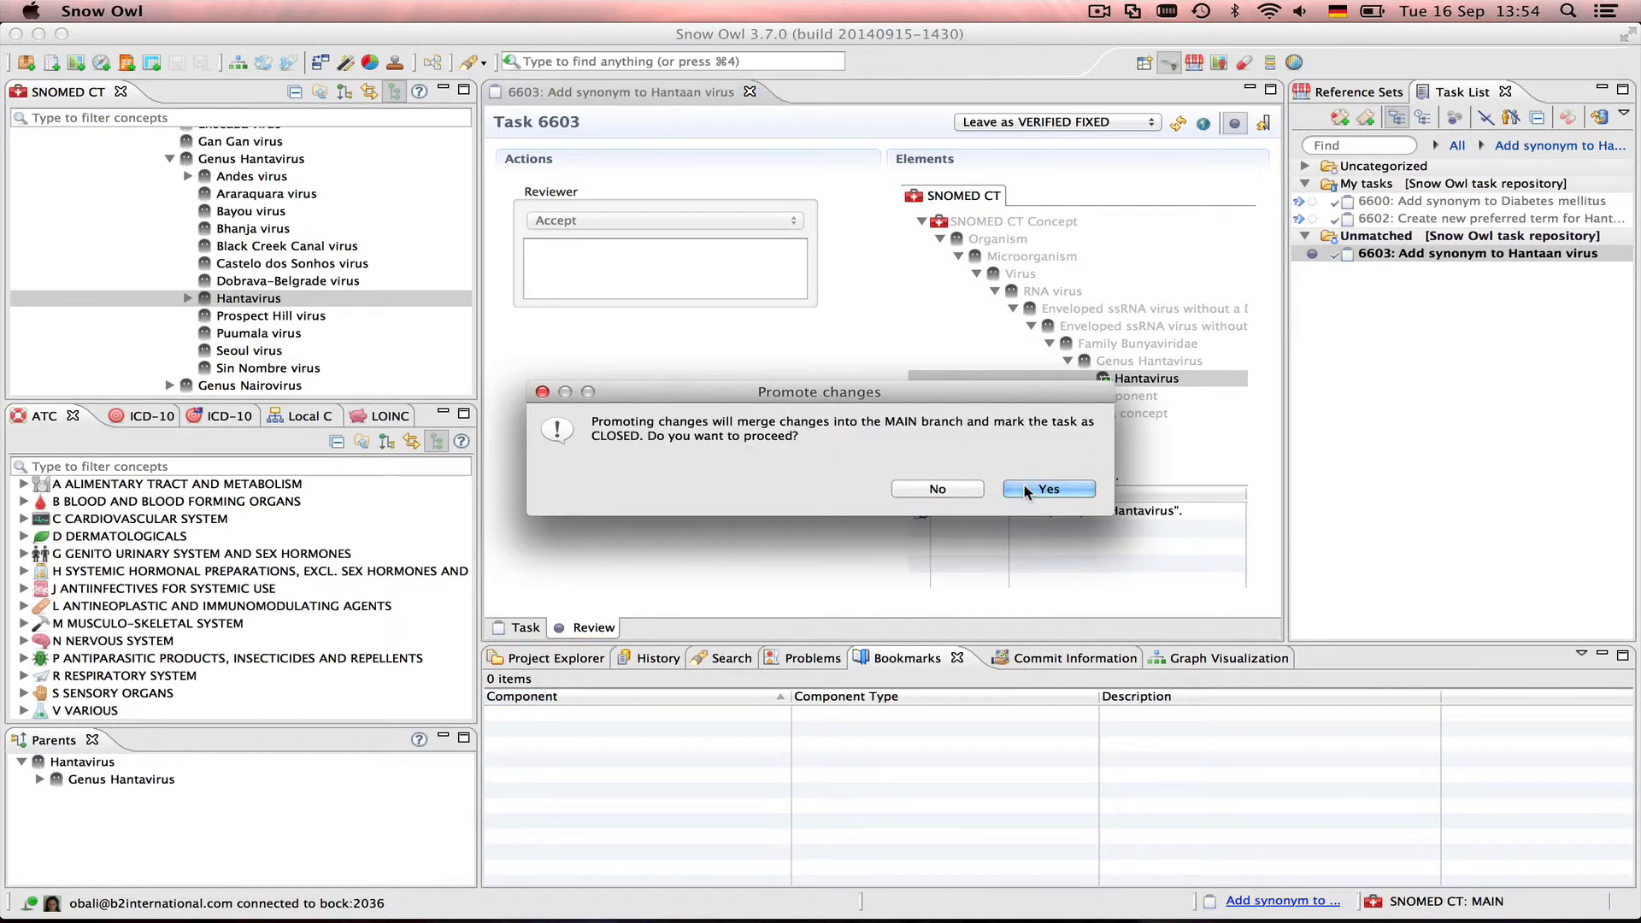
click(1023, 485)
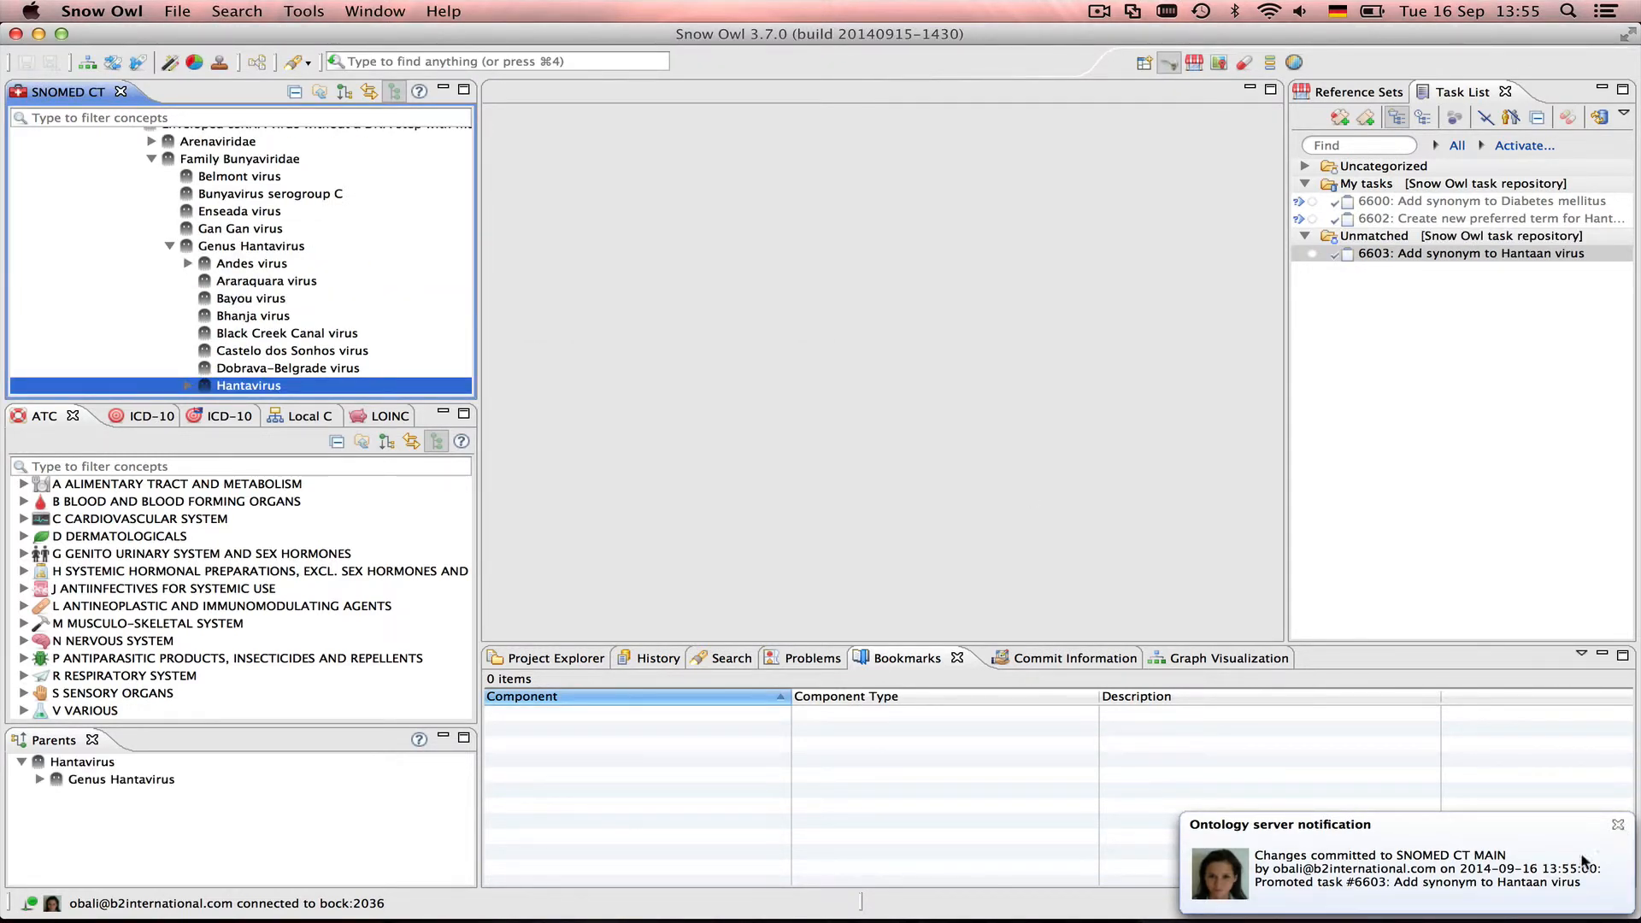
- Switch to the SnowOwl_3.7_BB instance and acknowledge the incoming change notification to refresh the Hantaan virus editor
mouse_move(1216, 921)
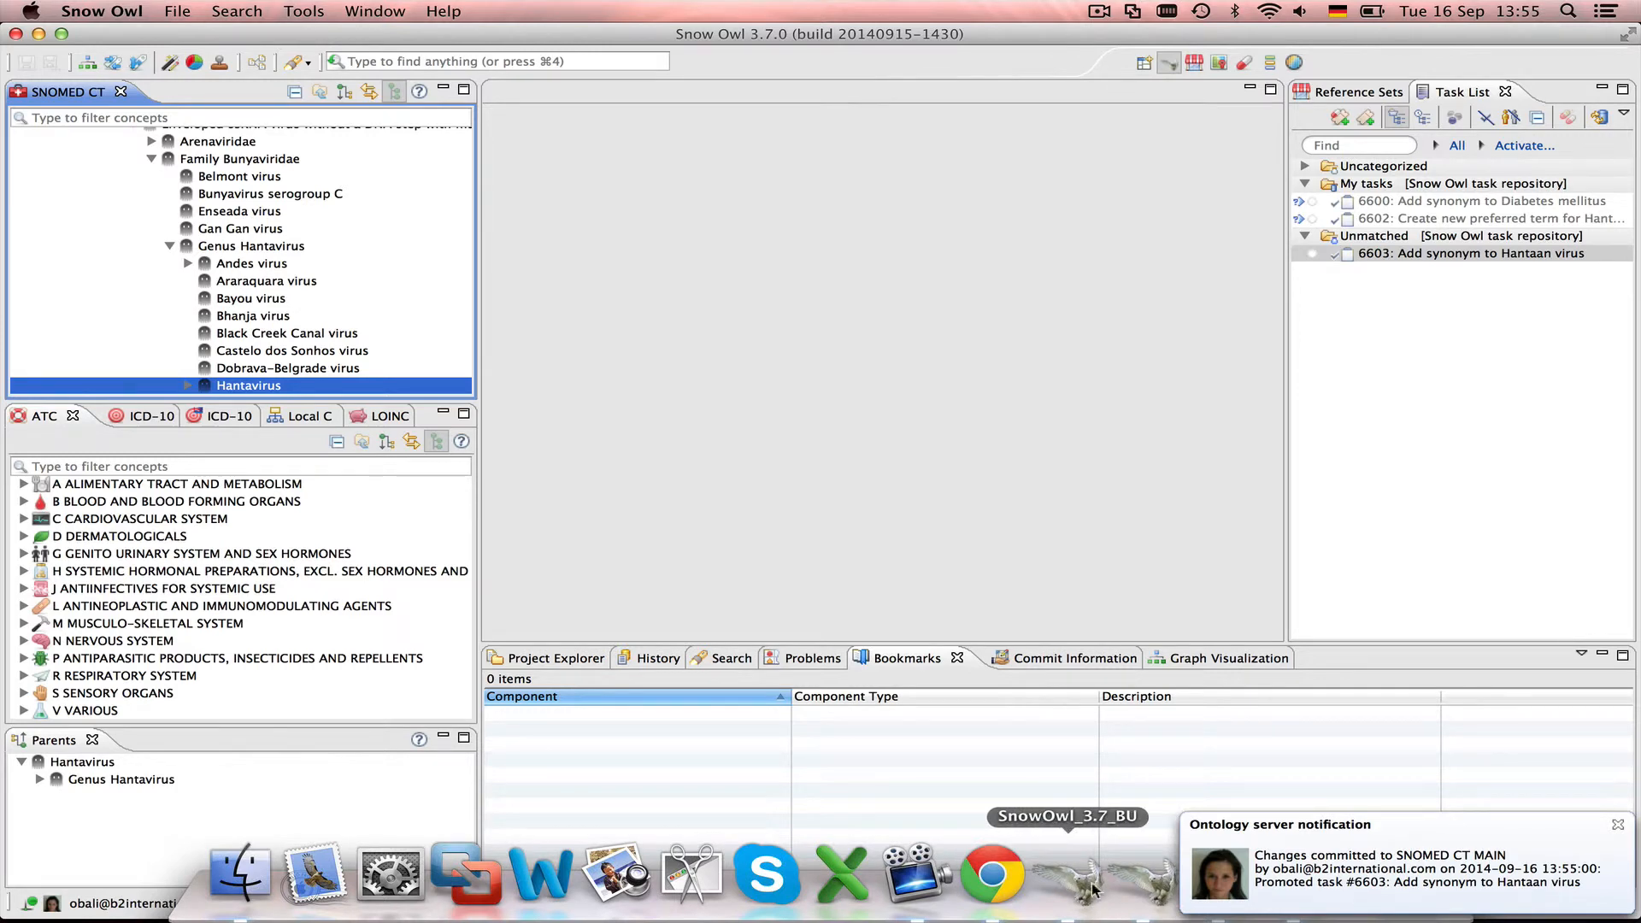
click(1141, 880)
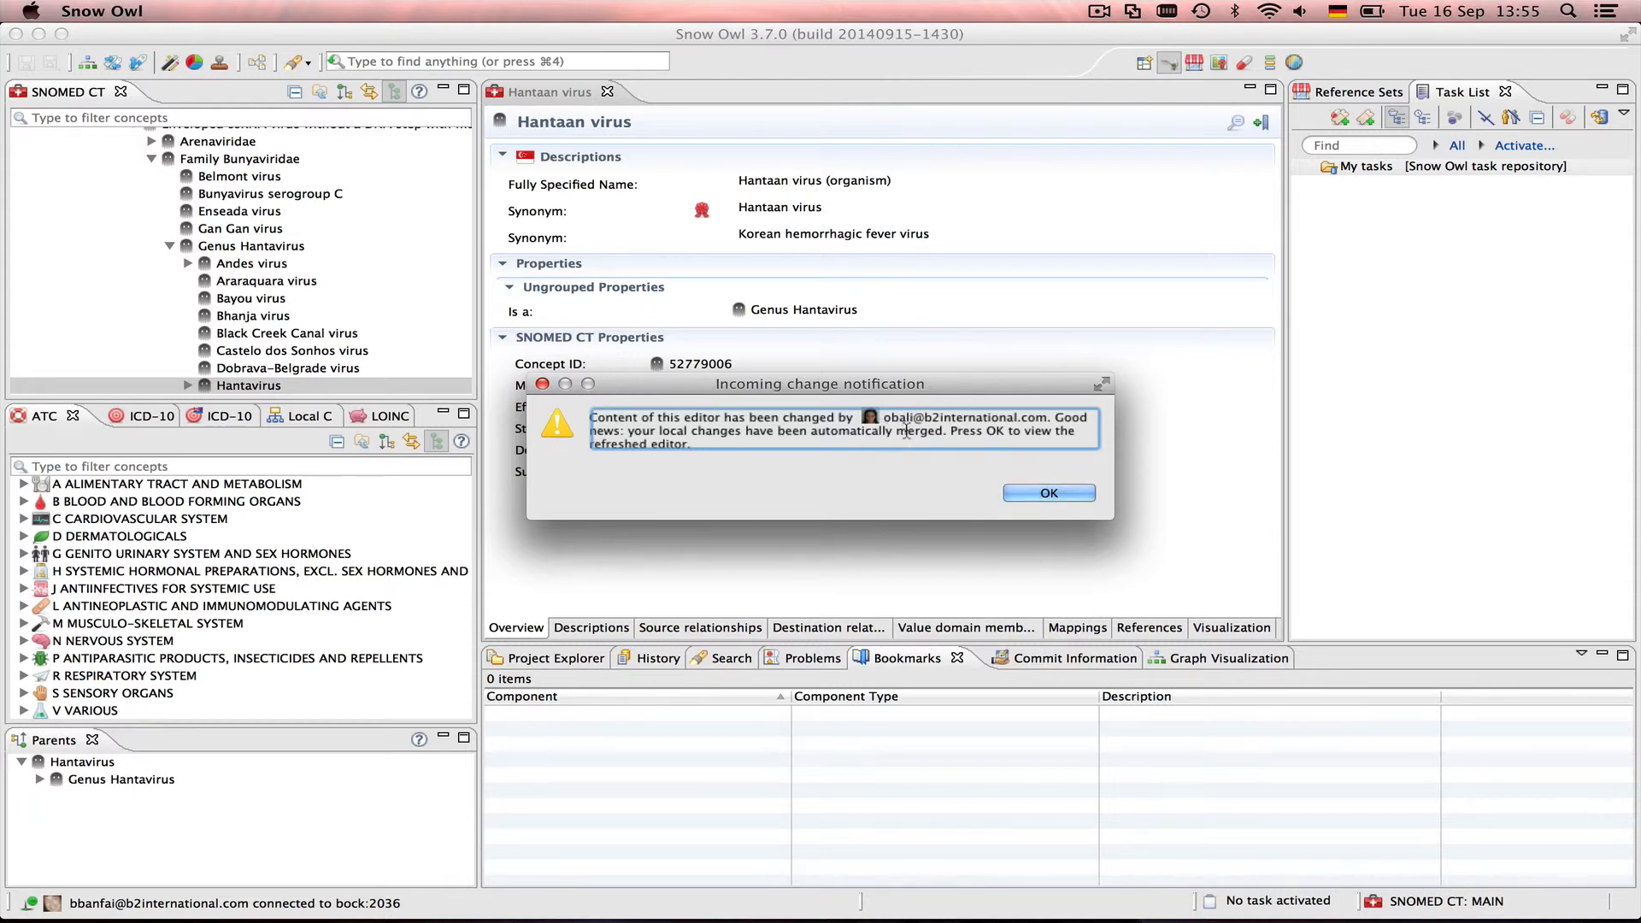
click(1054, 492)
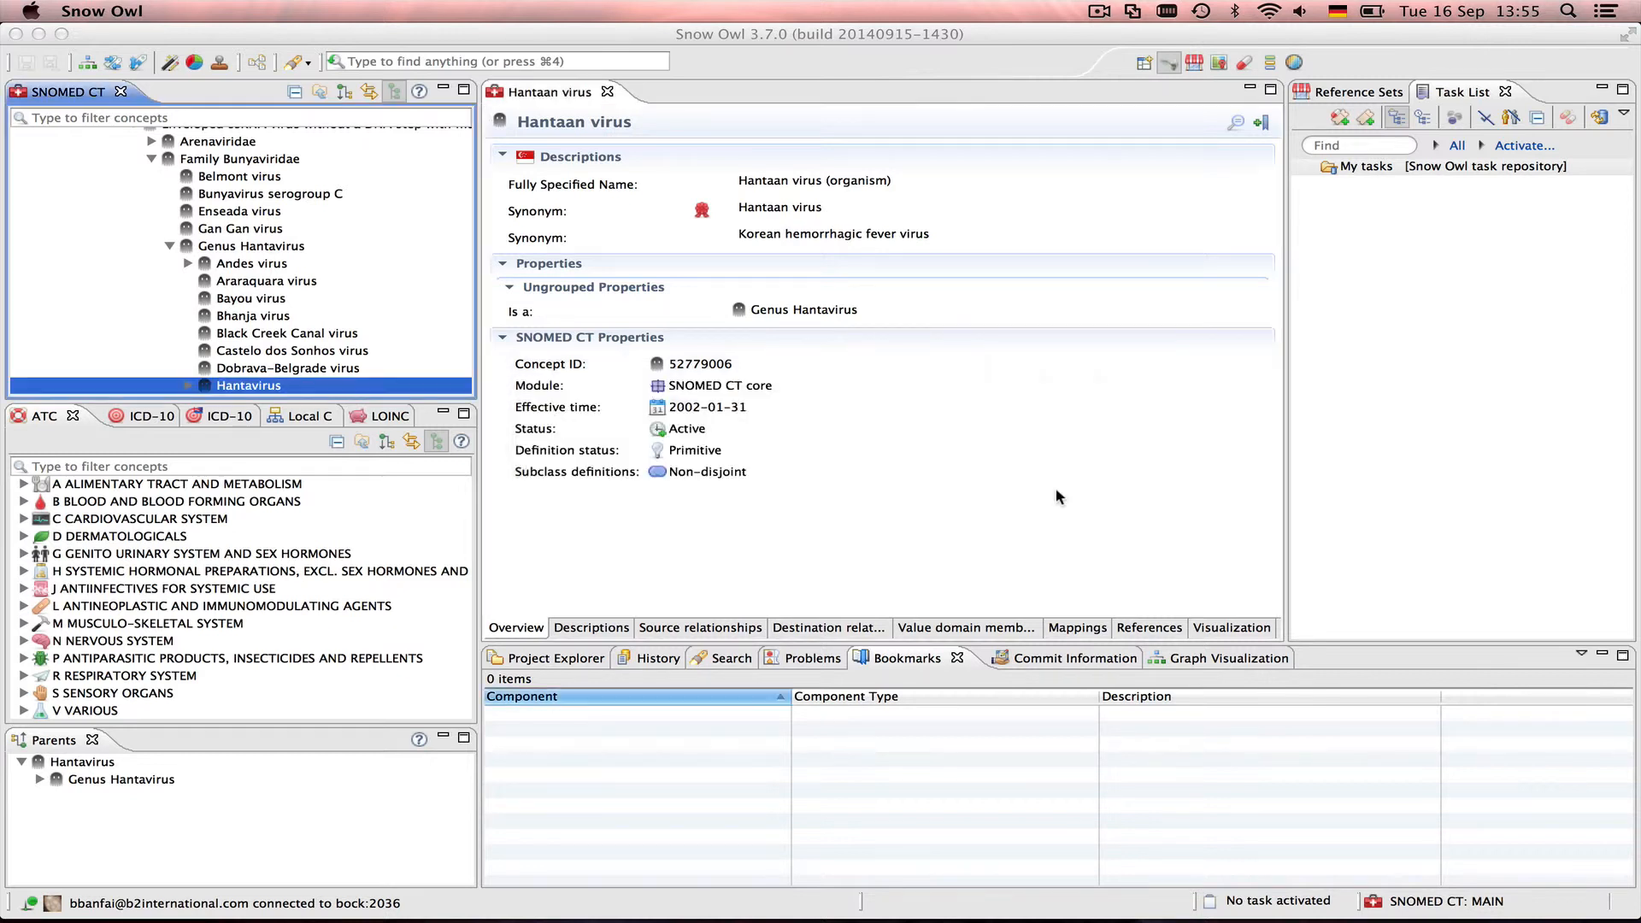